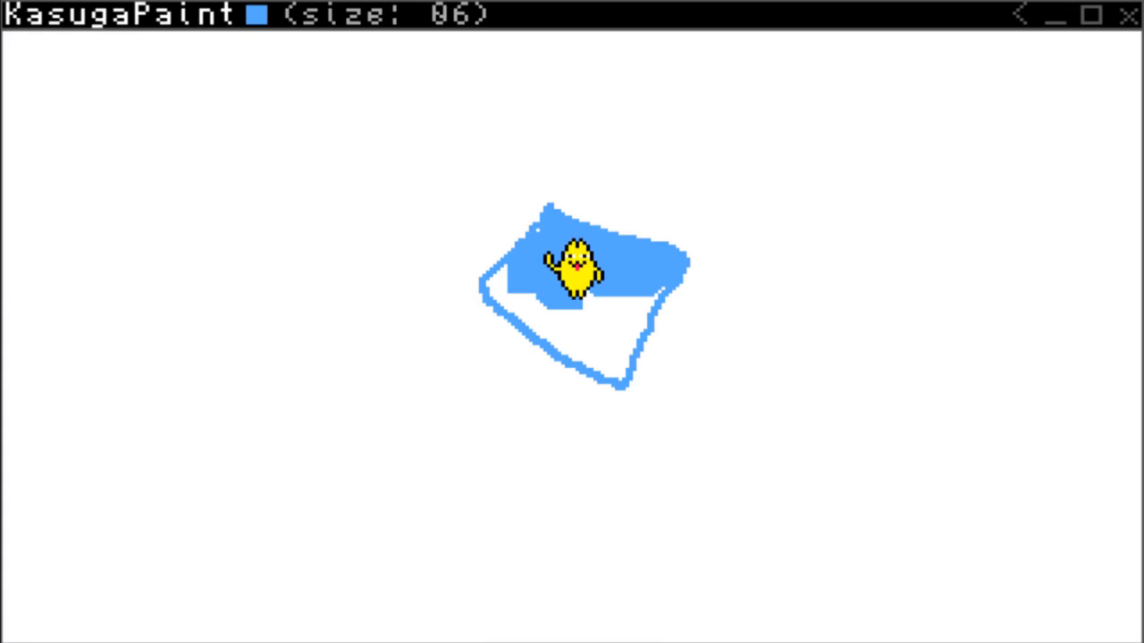
# Fill the torso outline solid light blue and reshape it into a larger tilted block with a broader left end.
pyautogui.moveTo(547, 295)
pyautogui.mouseDown()
pyautogui.moveTo(567, 338)
pyautogui.moveTo(572, 325)
pyautogui.moveTo(577, 359)
pyautogui.moveTo(621, 377)
pyautogui.moveTo(656, 297)
pyautogui.moveTo(598, 330)
pyautogui.moveTo(617, 381)
pyautogui.moveTo(676, 413)
pyautogui.moveTo(723, 304)
pyautogui.moveTo(692, 271)
pyautogui.moveTo(677, 324)
pyautogui.moveTo(698, 336)
pyautogui.moveTo(681, 341)
pyautogui.moveTo(701, 386)
pyautogui.mouseUp()
pyautogui.moveTo(1138, 522)
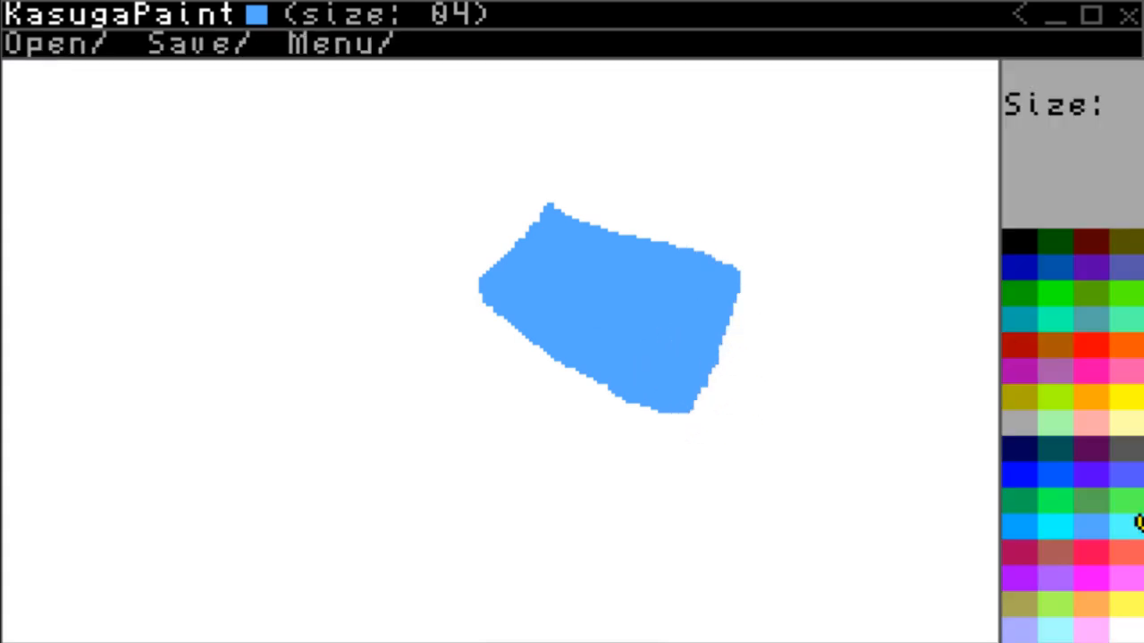
pyautogui.click(1046, 475)
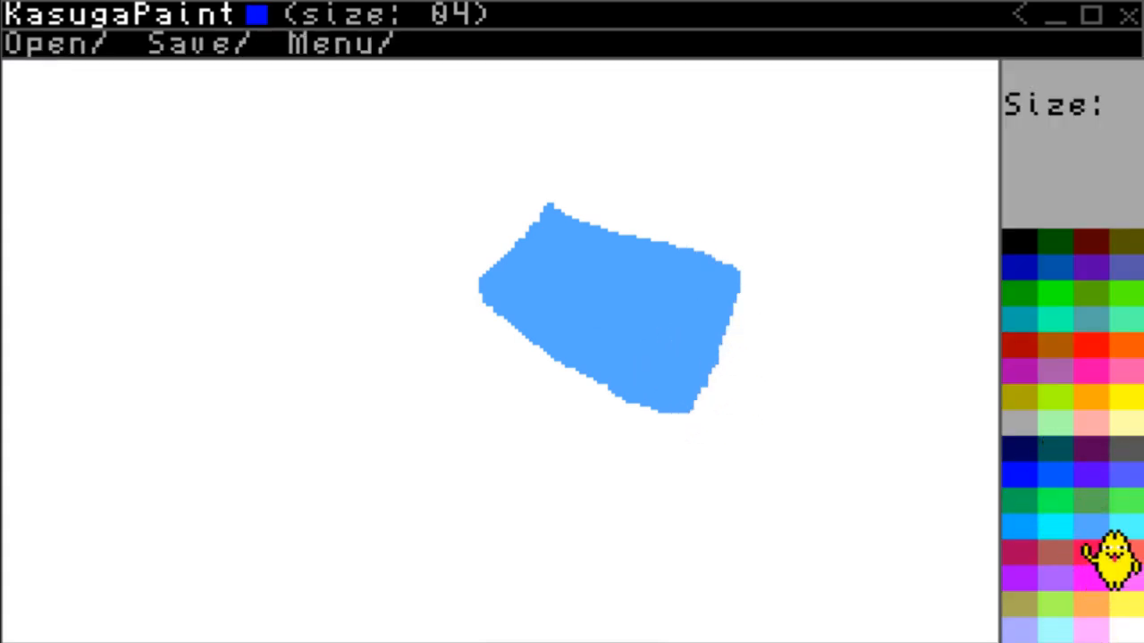
pyautogui.click(1113, 631)
pyautogui.rightClick(485, 306)
pyautogui.rightClick(579, 321)
pyautogui.click(1012, 527)
pyautogui.moveTo(609, 304)
pyautogui.mouseDown()
pyautogui.moveTo(638, 329)
pyautogui.moveTo(647, 311)
pyautogui.moveTo(489, 315)
pyautogui.moveTo(521, 246)
pyautogui.moveTo(659, 257)
pyautogui.moveTo(525, 290)
pyautogui.moveTo(554, 224)
pyautogui.moveTo(500, 324)
pyautogui.mouseUp()
pyautogui.click(1094, 529)
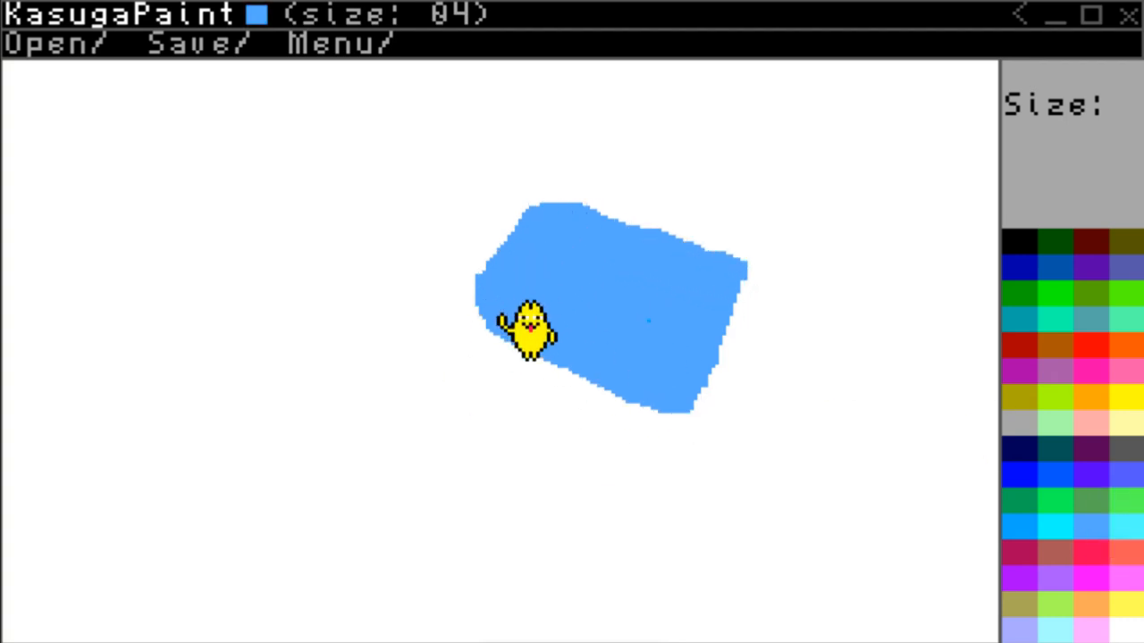
# Outline the torso in black with brush size 02 and touch up its lower-left corner in light blue.
pyautogui.click(1030, 241)
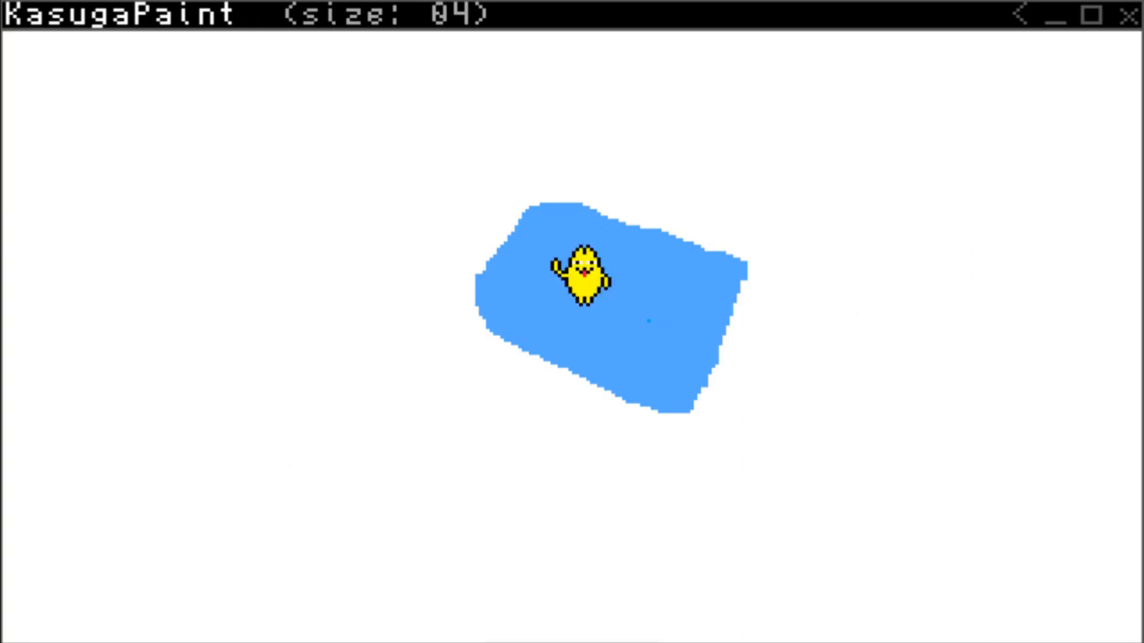
pyautogui.scroll(1, 554, 252)
pyautogui.moveTo(533, 202)
pyautogui.mouseDown()
pyautogui.moveTo(748, 267)
pyautogui.moveTo(709, 394)
pyautogui.moveTo(652, 418)
pyautogui.moveTo(515, 365)
pyautogui.moveTo(469, 273)
pyautogui.moveTo(515, 207)
pyautogui.moveTo(650, 290)
pyautogui.moveTo(565, 268)
pyautogui.moveTo(550, 246)
pyautogui.moveTo(565, 224)
pyautogui.moveTo(505, 317)
pyautogui.moveTo(502, 304)
pyautogui.moveTo(502, 340)
pyautogui.moveTo(560, 378)
pyautogui.moveTo(681, 420)
pyautogui.moveTo(525, 348)
pyautogui.mouseUp()
pyautogui.rightClick(537, 251)
pyautogui.press('Tab')
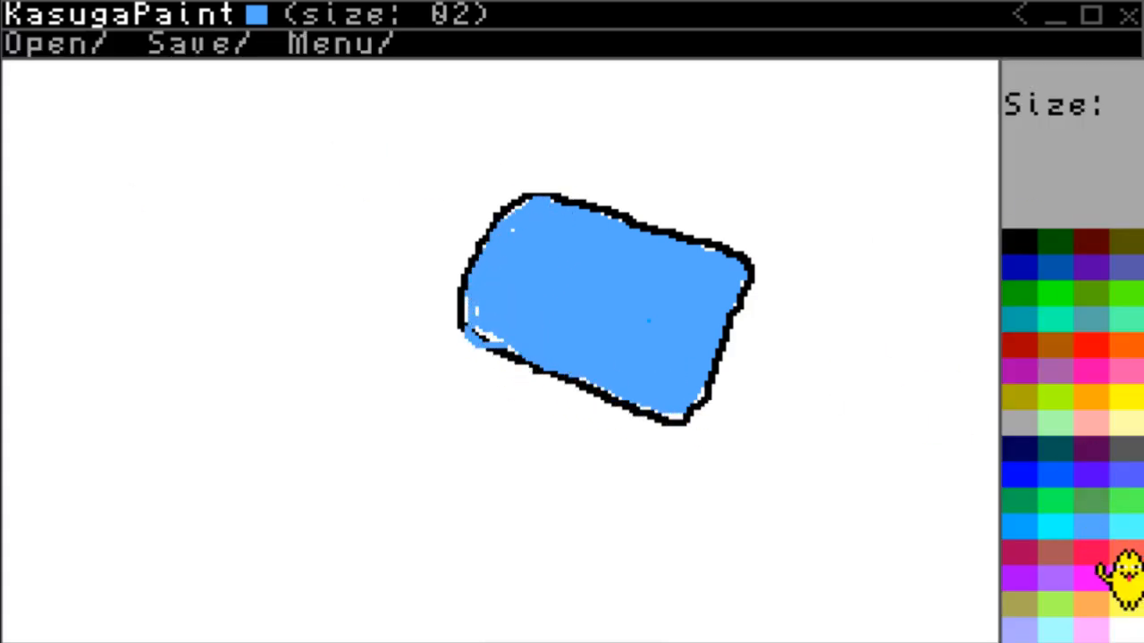
# Paint a flared medium blue skirt at the torso's right end and adjust its upper edge, using brush size 05.
pyautogui.click(1064, 483)
pyautogui.moveTo(685, 400)
pyautogui.mouseDown()
pyautogui.moveTo(780, 393)
pyautogui.moveTo(696, 345)
pyautogui.moveTo(683, 397)
pyautogui.moveTo(755, 326)
pyautogui.moveTo(738, 384)
pyautogui.moveTo(825, 294)
pyautogui.moveTo(789, 402)
pyautogui.moveTo(844, 260)
pyautogui.mouseUp()
pyautogui.scroll(4, 729, 384)
pyautogui.scroll(-1, 804, 322)
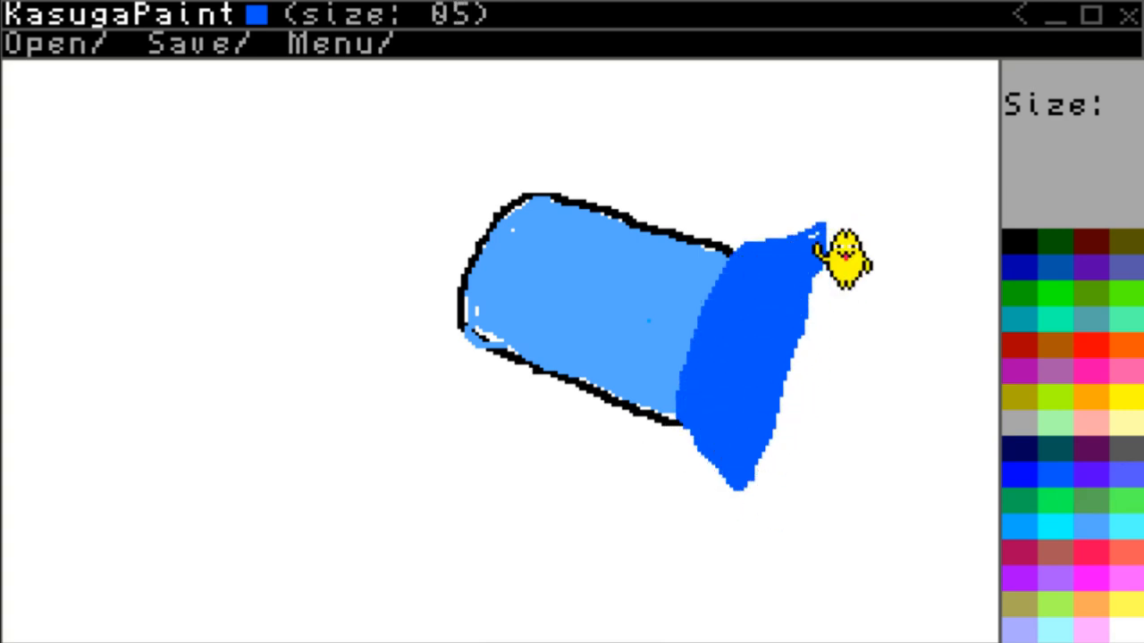
pyautogui.moveTo(743, 242); pyautogui.dragTo(819, 239)
# Rework the skirt's upper corner and its border with the torso in medium blue.
pyautogui.click(1026, 473)
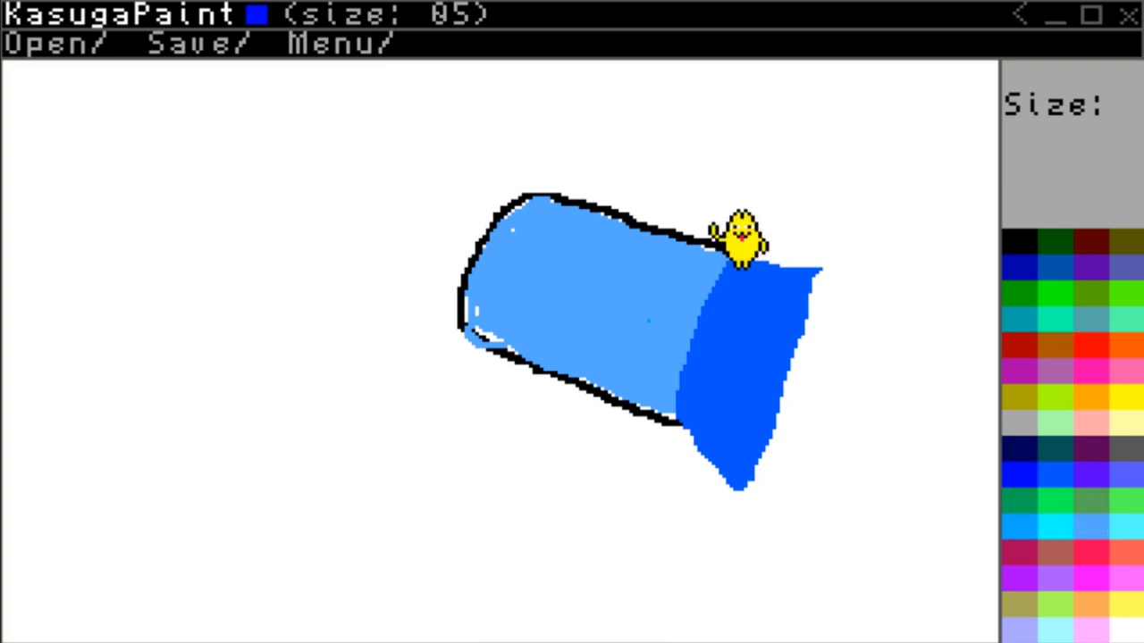
pyautogui.click(736, 267)
pyautogui.click(1047, 473)
pyautogui.moveTo(697, 354)
pyautogui.mouseDown()
pyautogui.moveTo(752, 279)
pyautogui.moveTo(813, 268)
pyautogui.moveTo(762, 390)
pyautogui.mouseUp()
pyautogui.click(1018, 243)
pyautogui.click(808, 254)
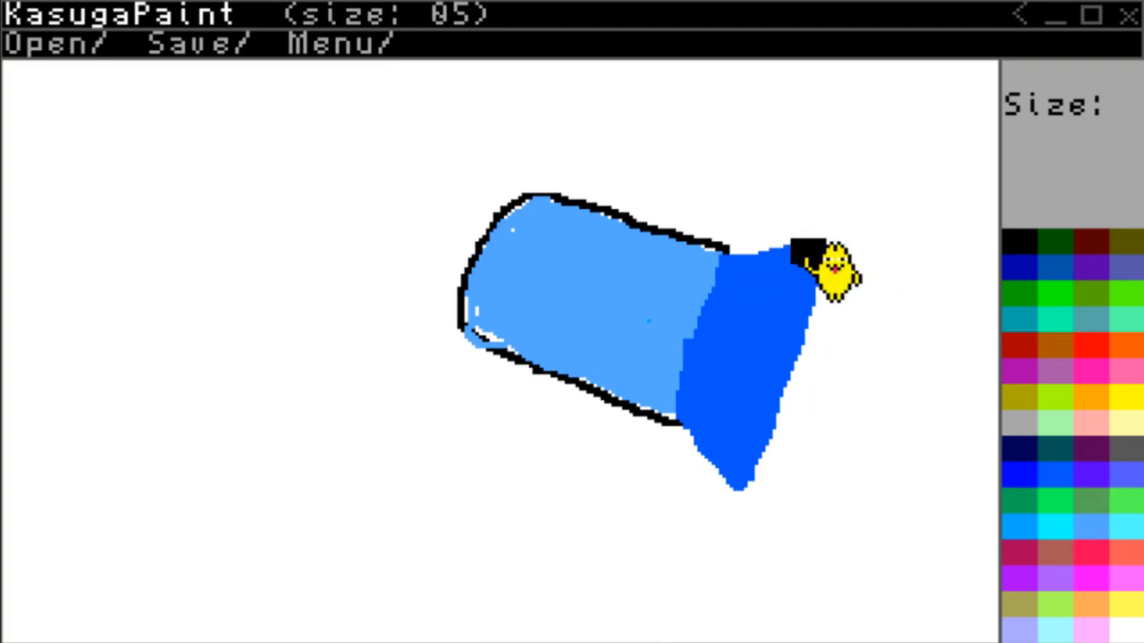
# Cover the black spot and widen the skirt's hem in blue, trimming its upper and lower edges with white.
pyautogui.click(1028, 478)
pyautogui.moveTo(809, 254)
pyautogui.mouseDown()
pyautogui.moveTo(752, 498)
pyautogui.moveTo(686, 449)
pyautogui.moveTo(753, 502)
pyautogui.mouseUp()
pyautogui.moveTo(770, 213); pyautogui.dragTo(833, 240)
pyautogui.click(755, 237)
pyautogui.moveTo(756, 235); pyautogui.dragTo(840, 229)
pyautogui.moveTo(672, 440); pyautogui.dragTo(777, 492)
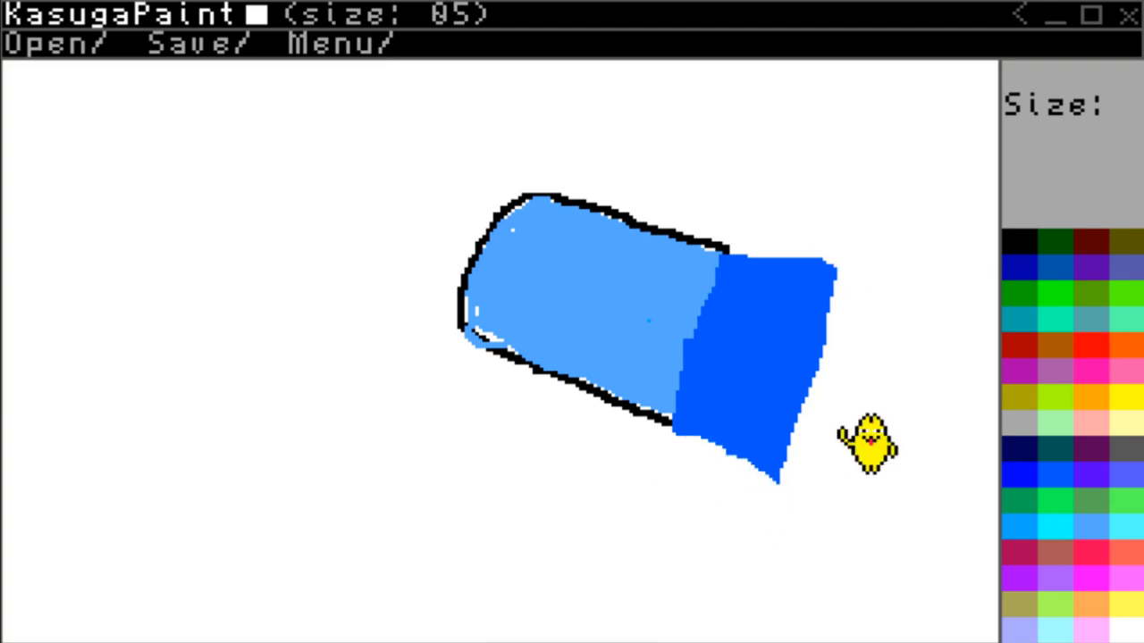
# Flare the skirt's two hem corners in medium blue with brush size 02, and outline the whole skirt in black.
pyautogui.click(1056, 465)
pyautogui.scroll(-3, 756, 267)
pyautogui.moveTo(742, 252)
pyautogui.mouseDown()
pyautogui.moveTo(850, 256)
pyautogui.moveTo(765, 263)
pyautogui.mouseUp()
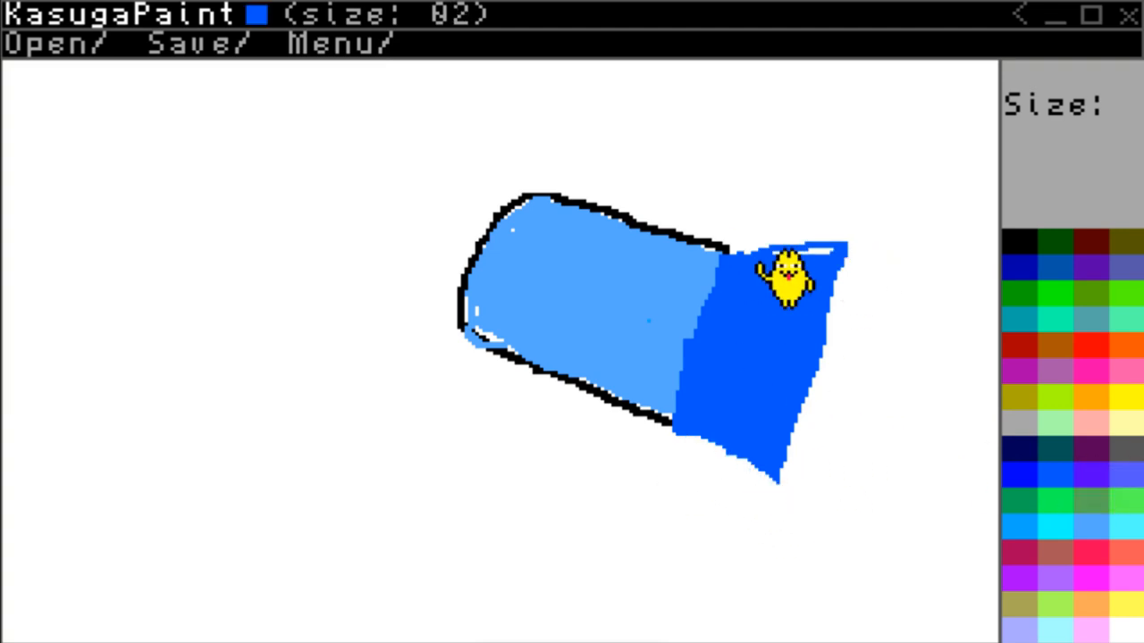
pyautogui.moveTo(693, 436)
pyautogui.mouseDown()
pyautogui.moveTo(766, 502)
pyautogui.moveTo(708, 449)
pyautogui.mouseUp()
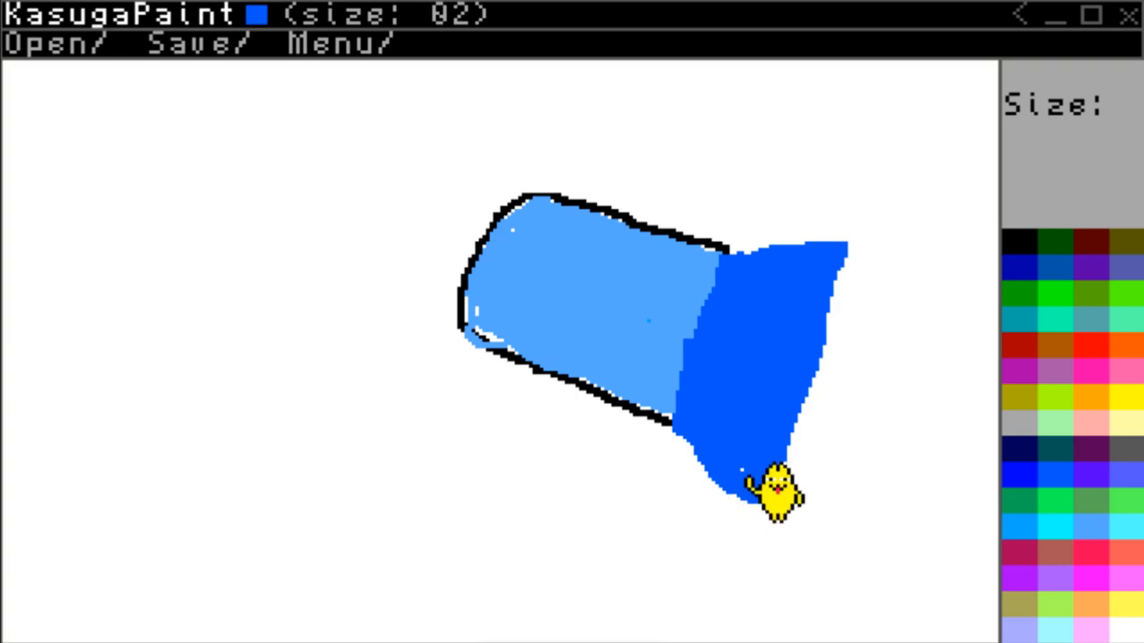
pyautogui.click(1019, 241)
pyautogui.moveTo(675, 418)
pyautogui.mouseDown()
pyautogui.moveTo(727, 261)
pyautogui.moveTo(854, 249)
pyautogui.moveTo(783, 492)
pyautogui.moveTo(762, 514)
pyautogui.moveTo(702, 478)
pyautogui.moveTo(675, 436)
pyautogui.moveTo(681, 391)
pyautogui.mouseUp()
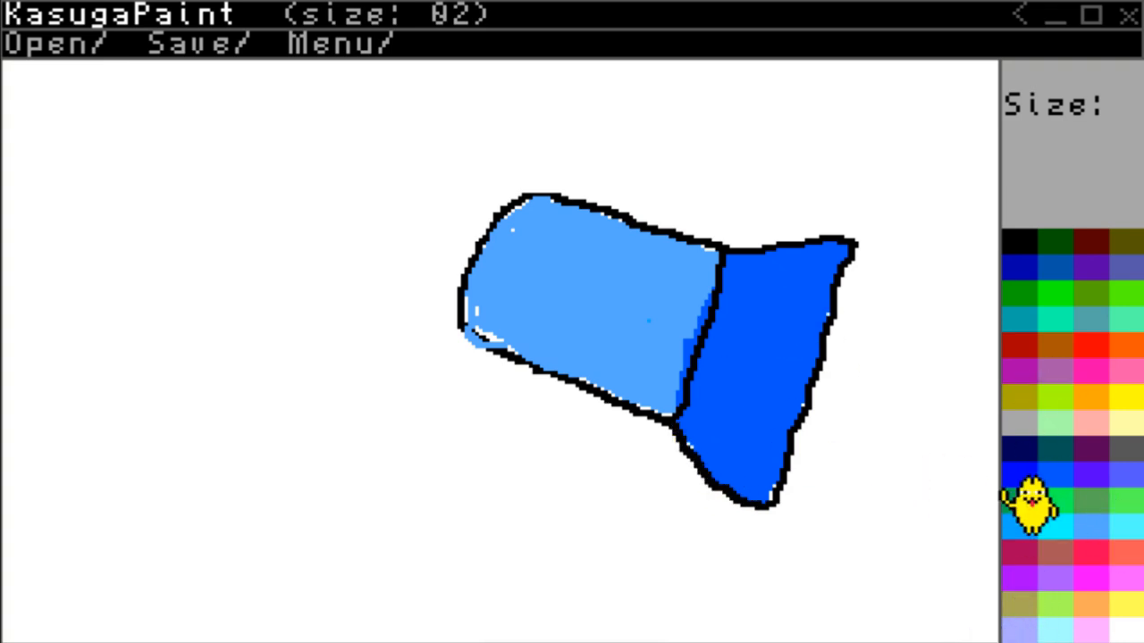
# Paint two pale yellow legs extending from the skirt's hem with brush size 05.
pyautogui.click(1130, 424)
pyautogui.moveTo(833, 316); pyautogui.dragTo(983, 358)
pyautogui.scroll(3, 845, 313)
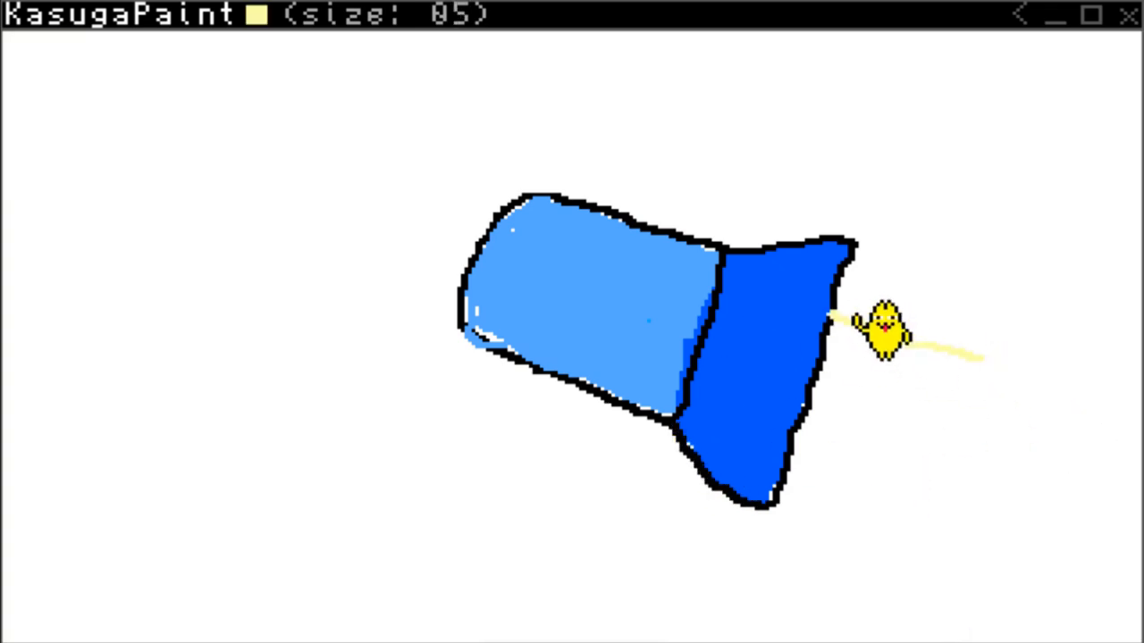
pyautogui.moveTo(842, 323); pyautogui.dragTo(985, 355)
pyautogui.moveTo(797, 442)
pyautogui.mouseDown()
pyautogui.moveTo(985, 491)
pyautogui.moveTo(901, 456)
pyautogui.moveTo(977, 470)
pyautogui.mouseUp()
pyautogui.moveTo(983, 338)
pyautogui.mouseDown()
pyautogui.moveTo(852, 312)
pyautogui.moveTo(1027, 355)
pyautogui.moveTo(860, 342)
pyautogui.mouseUp()
# Outline both pale yellow legs in black with brush size 02, touching up the lower leg's fill in pale yellow.
pyautogui.rightClick(1027, 347)
pyautogui.click(1022, 250)
pyautogui.scroll(-3, 936, 261)
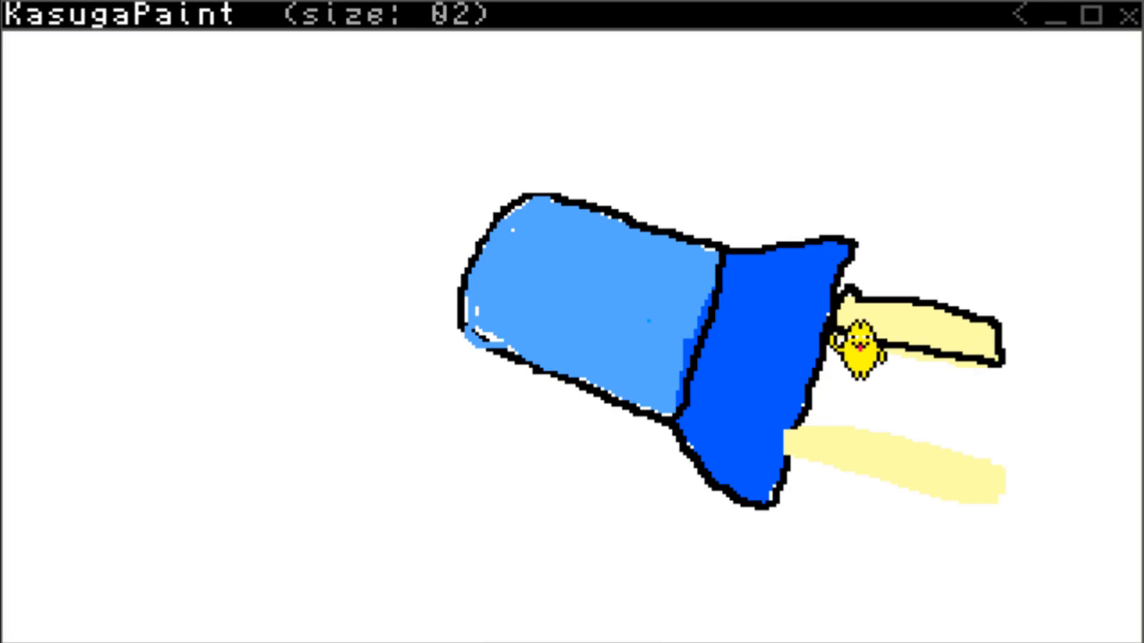
pyautogui.moveTo(791, 451)
pyautogui.mouseDown()
pyautogui.moveTo(845, 472)
pyautogui.moveTo(1005, 489)
pyautogui.mouseUp()
pyautogui.rightClick(856, 353)
pyautogui.click(815, 442)
pyautogui.moveTo(816, 456)
pyautogui.mouseDown()
pyautogui.moveTo(992, 498)
pyautogui.moveTo(924, 475)
pyautogui.mouseUp()
pyautogui.rightClick(837, 477)
pyautogui.click(1037, 254)
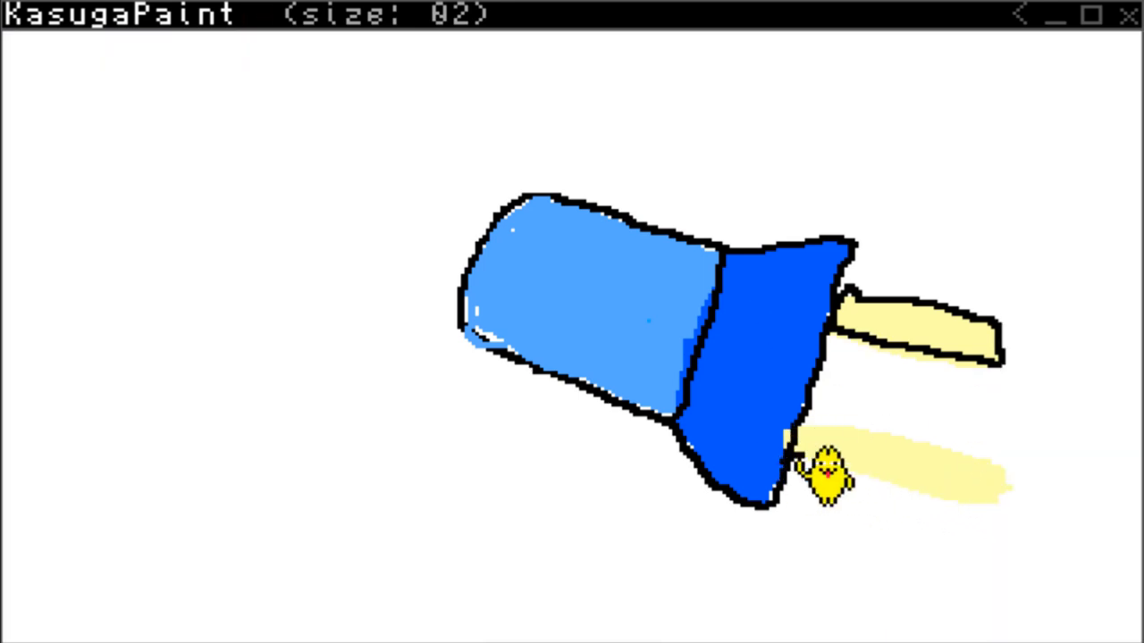
pyautogui.moveTo(823, 467)
pyautogui.mouseDown()
pyautogui.moveTo(974, 518)
pyautogui.moveTo(1023, 482)
pyautogui.moveTo(831, 447)
pyautogui.moveTo(799, 429)
pyautogui.mouseUp()
pyautogui.rightClick(800, 429)
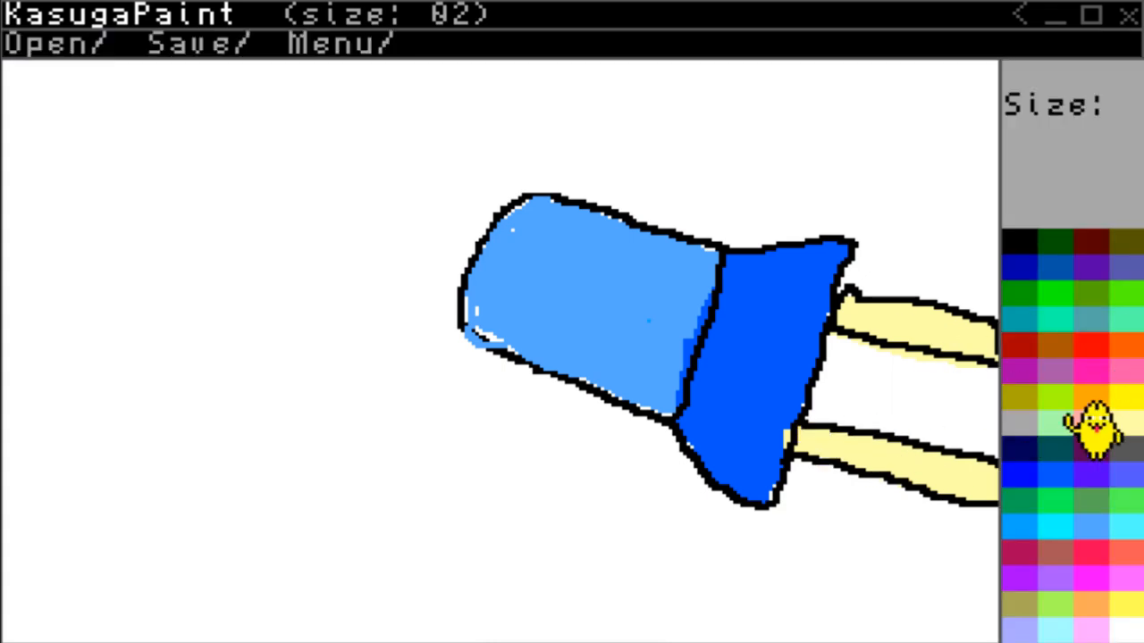
# Paint a rounded brown shoe at the end of each leg with brush size 02.
pyautogui.click(1085, 360)
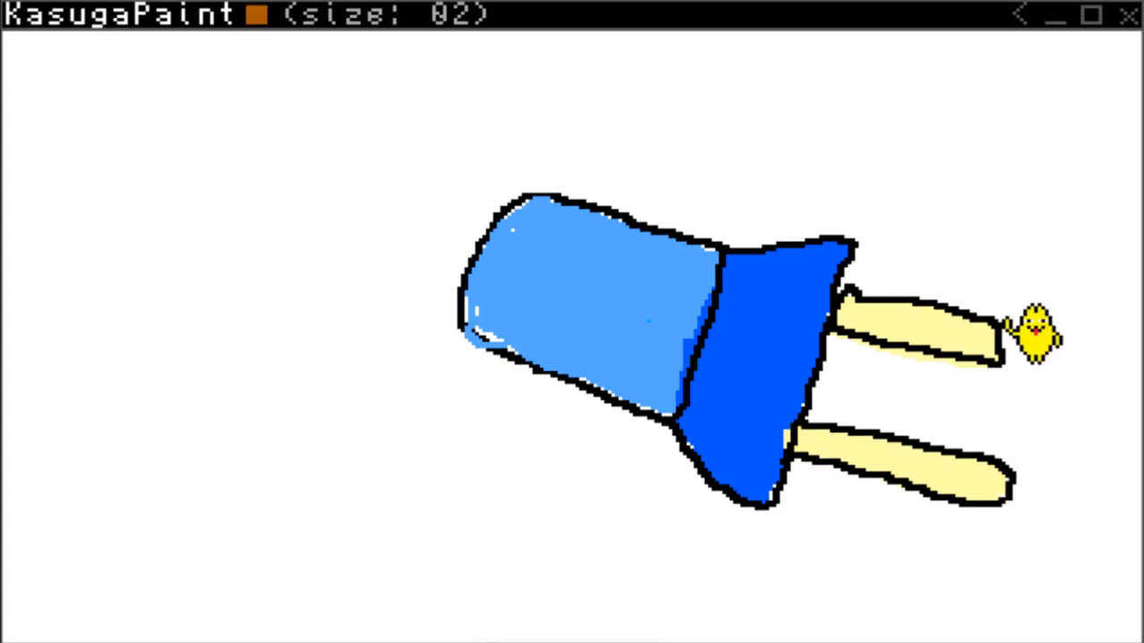
pyautogui.moveTo(1003, 370); pyautogui.dragTo(1019, 353)
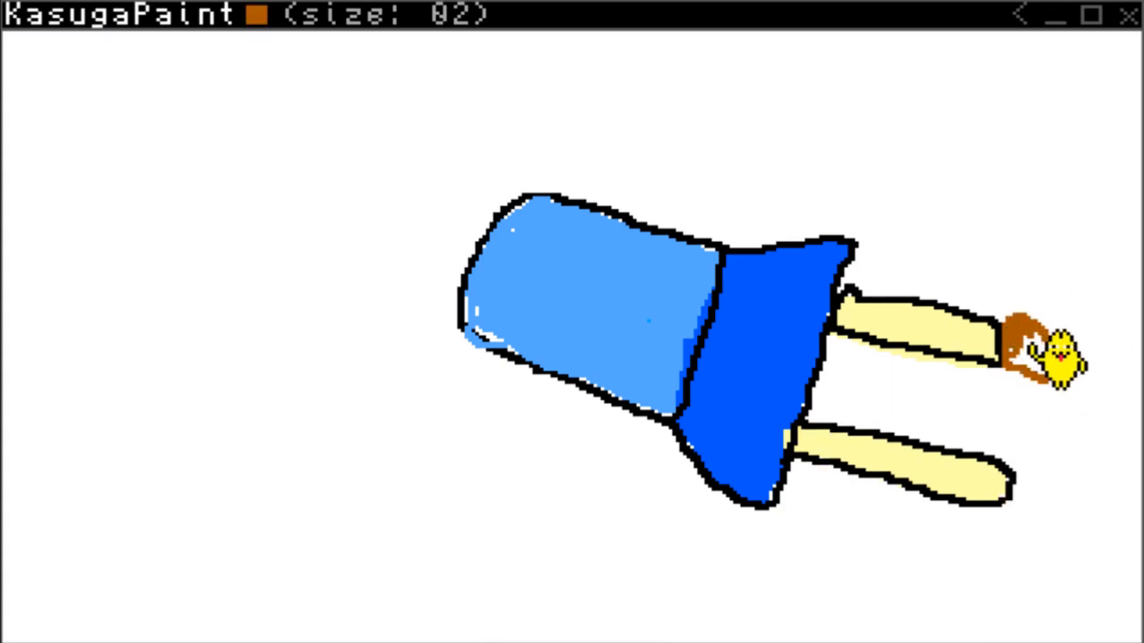
pyautogui.moveTo(1027, 332); pyautogui.dragTo(1029, 361)
pyautogui.rightClick(1030, 355)
pyautogui.click(1131, 629)
pyautogui.click(1064, 364)
pyautogui.rightClick(1083, 394)
pyautogui.click(1054, 347)
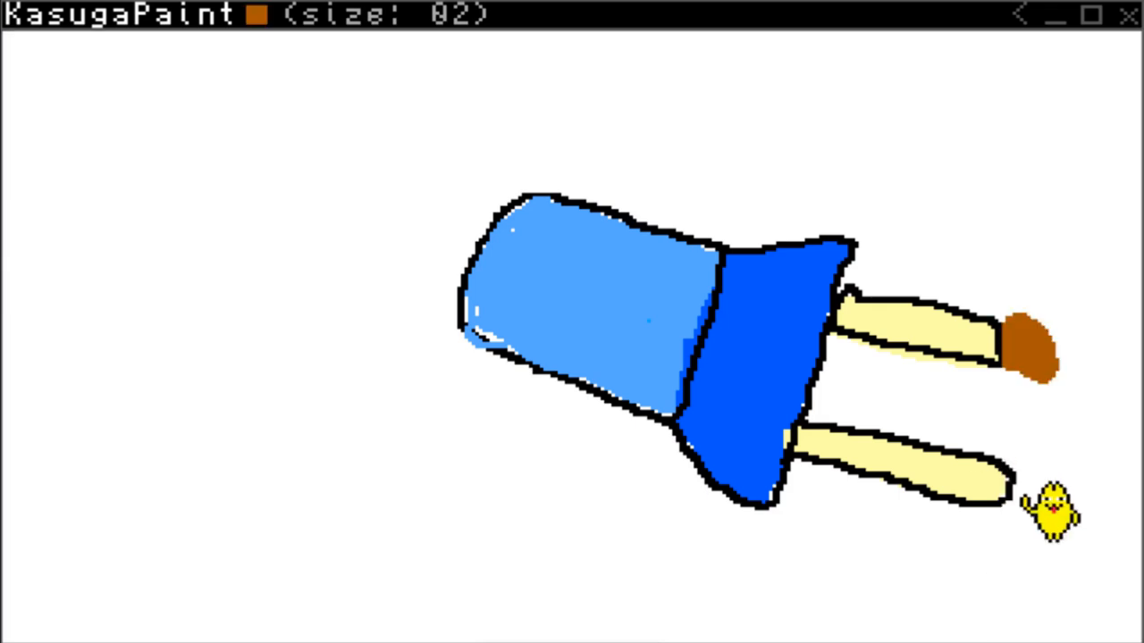
pyautogui.moveTo(1052, 511)
pyautogui.mouseDown()
pyautogui.moveTo(1034, 525)
pyautogui.moveTo(1060, 477)
pyautogui.moveTo(1044, 517)
pyautogui.mouseUp()
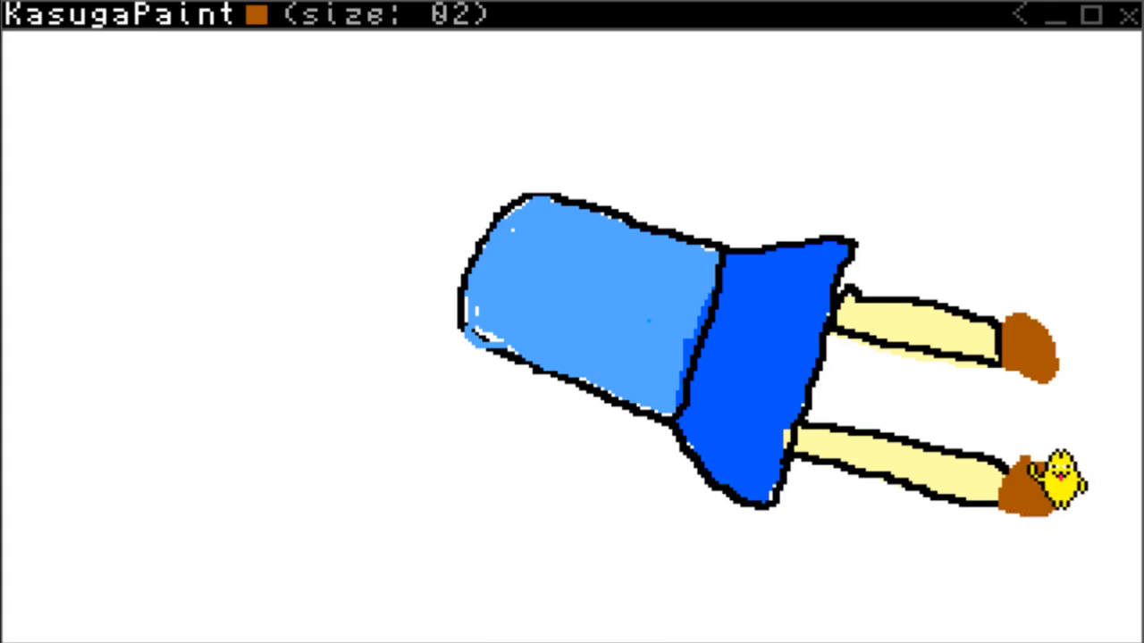
pyautogui.moveTo(1031, 466); pyautogui.dragTo(1024, 515)
# Outline both brown shoes in black and draw five black pleat lines across the skirt.
pyautogui.rightClick(1083, 488)
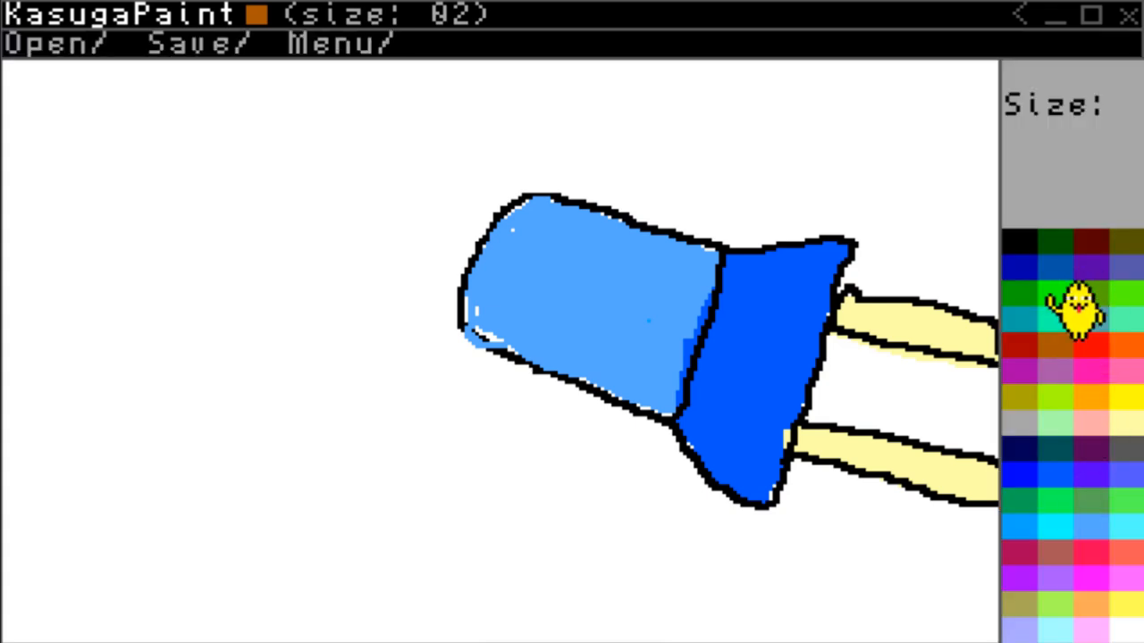
pyautogui.click(1019, 243)
pyautogui.rightClick(1010, 336)
pyautogui.moveTo(1002, 363)
pyautogui.mouseDown()
pyautogui.moveTo(1056, 332)
pyautogui.moveTo(1061, 387)
pyautogui.moveTo(1003, 365)
pyautogui.mouseUp()
pyautogui.moveTo(1035, 465)
pyautogui.mouseDown()
pyautogui.moveTo(1090, 473)
pyautogui.moveTo(1080, 542)
pyautogui.moveTo(1021, 510)
pyautogui.moveTo(1004, 427)
pyautogui.mouseUp()
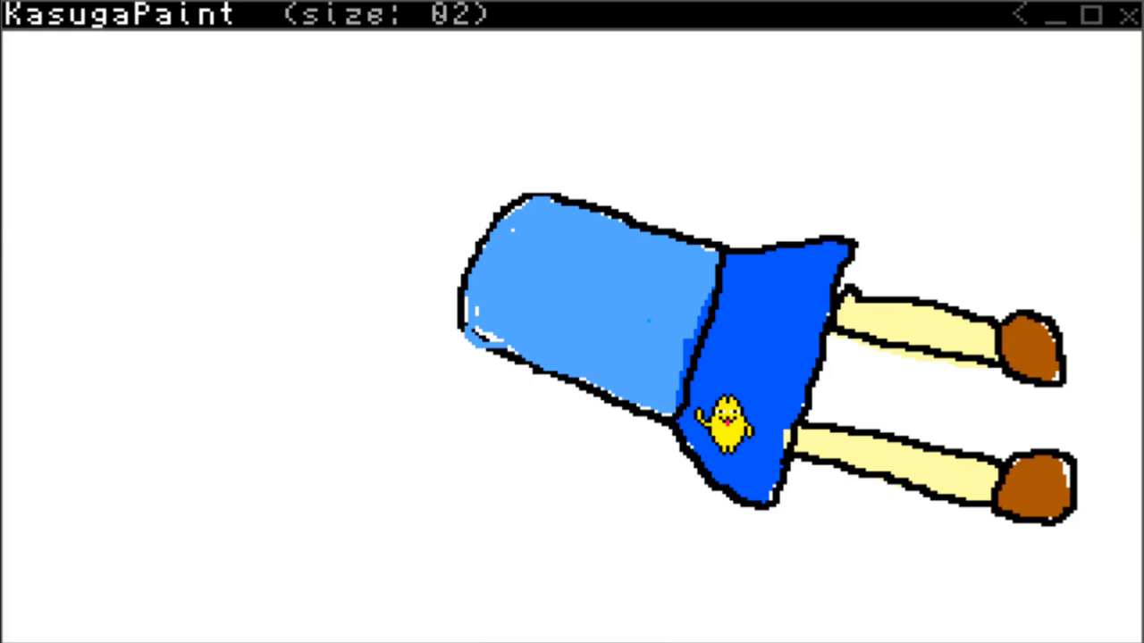
pyautogui.moveTo(723, 424)
pyautogui.mouseDown()
pyautogui.moveTo(705, 382)
pyautogui.moveTo(768, 411)
pyautogui.moveTo(714, 345)
pyautogui.moveTo(780, 363)
pyautogui.moveTo(790, 322)
pyautogui.moveTo(739, 282)
pyautogui.moveTo(833, 288)
pyautogui.mouseUp()
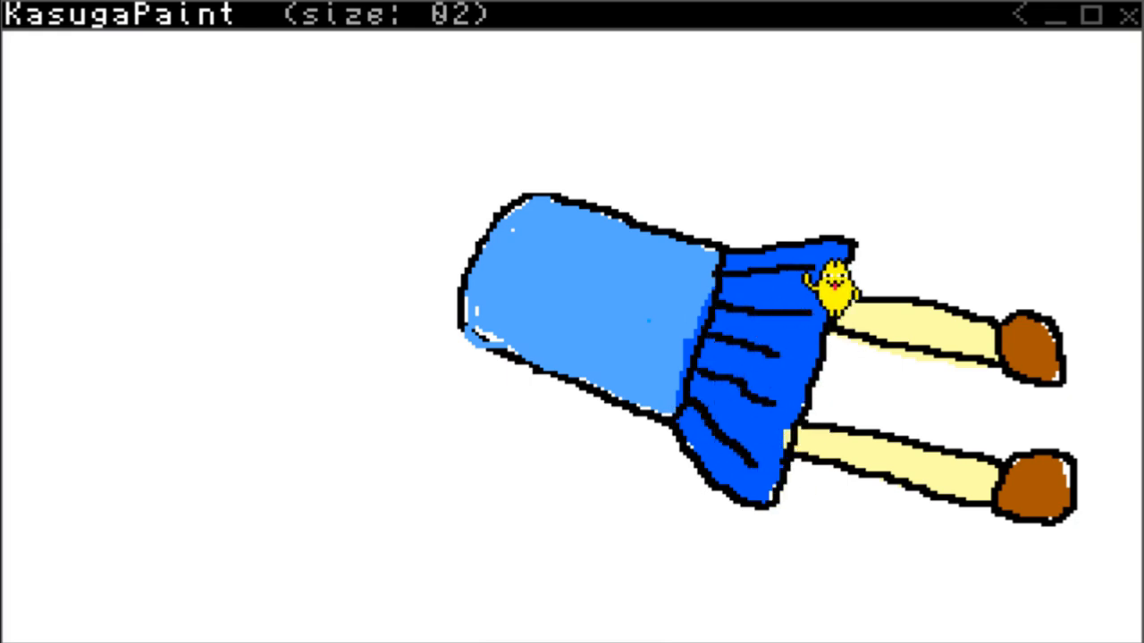
# Paint two white collar flaps on the torso's neck end with brush size 02.
pyautogui.press('Tab')
pyautogui.click(1126, 630)
pyautogui.moveTo(474, 325)
pyautogui.mouseDown()
pyautogui.moveTo(544, 317)
pyautogui.moveTo(473, 305)
pyautogui.mouseUp()
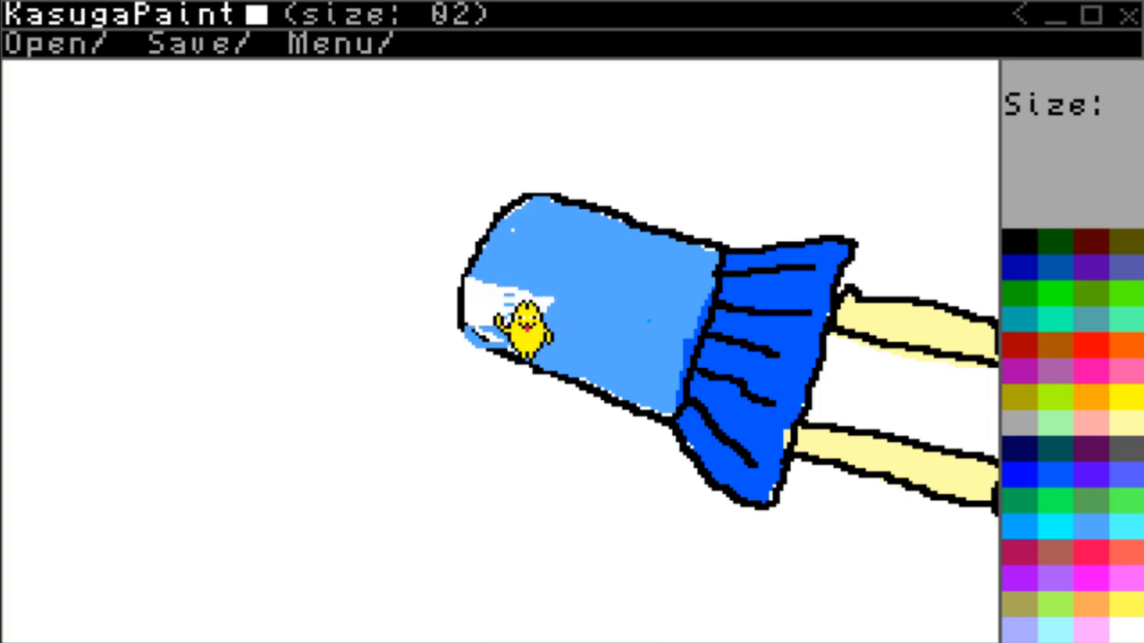
pyautogui.moveTo(579, 213)
pyautogui.mouseDown()
pyautogui.moveTo(556, 263)
pyautogui.moveTo(572, 217)
pyautogui.moveTo(543, 255)
pyautogui.moveTo(550, 210)
pyautogui.mouseUp()
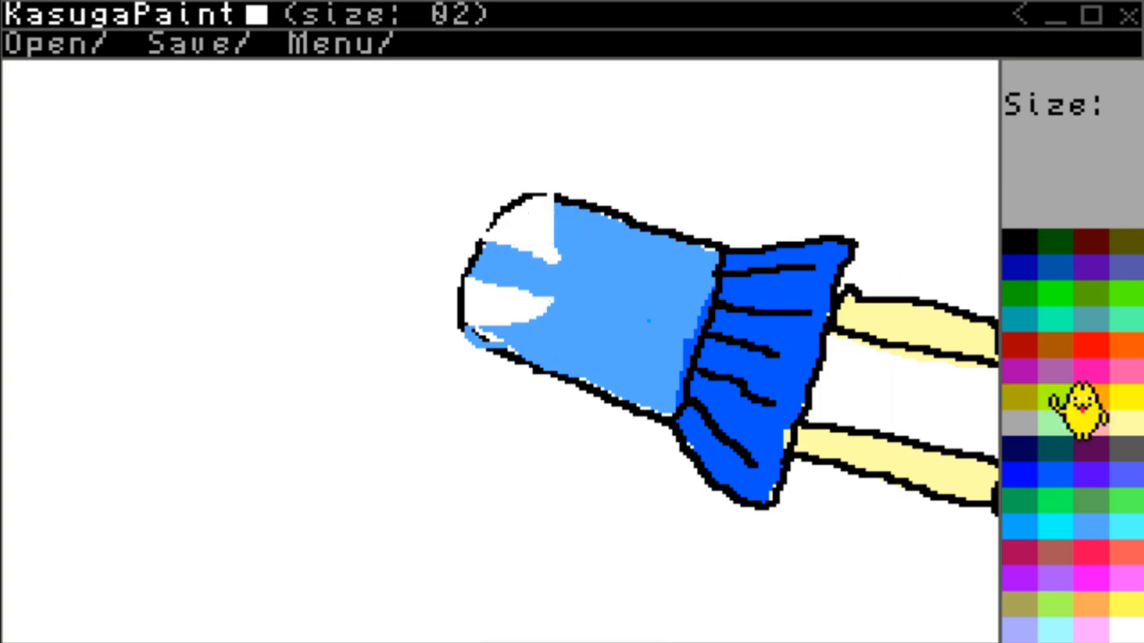
# Add a yellow knot between the collar flaps and draw two white ribbon tails running from it across the shirt.
pyautogui.click(1024, 241)
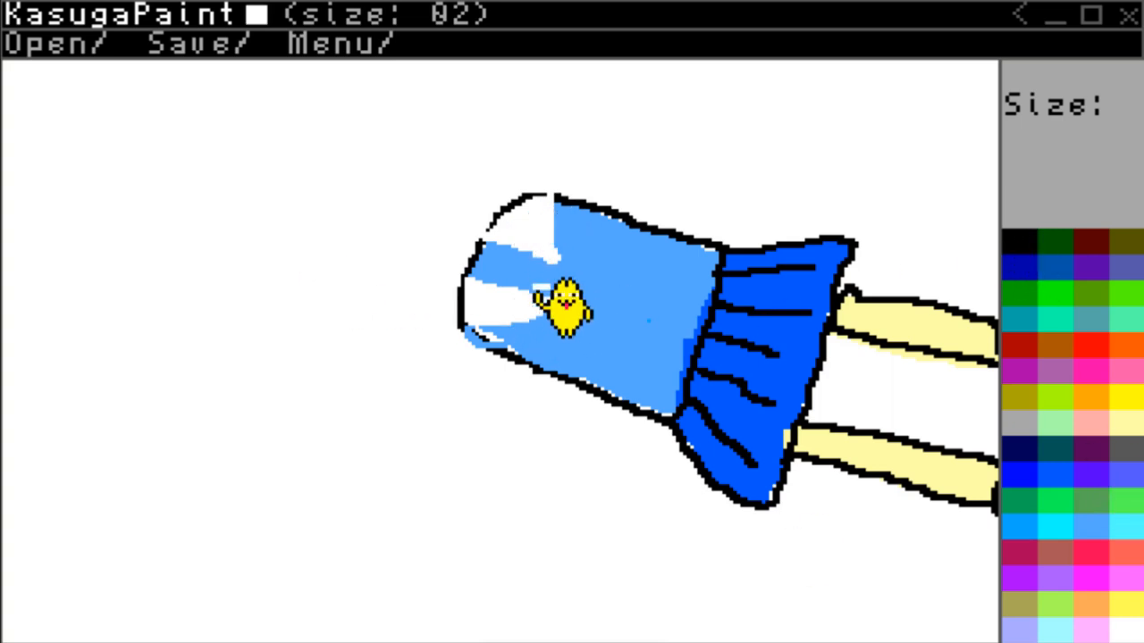
pyautogui.moveTo(523, 312); pyautogui.dragTo(583, 275)
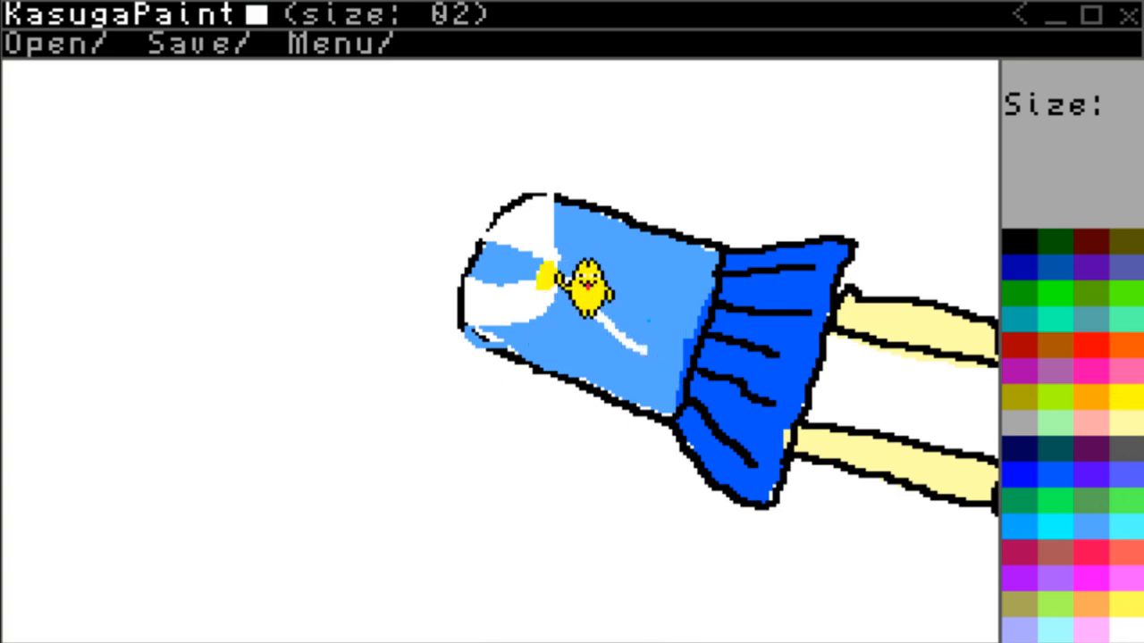
pyautogui.moveTo(560, 278); pyautogui.dragTo(661, 277)
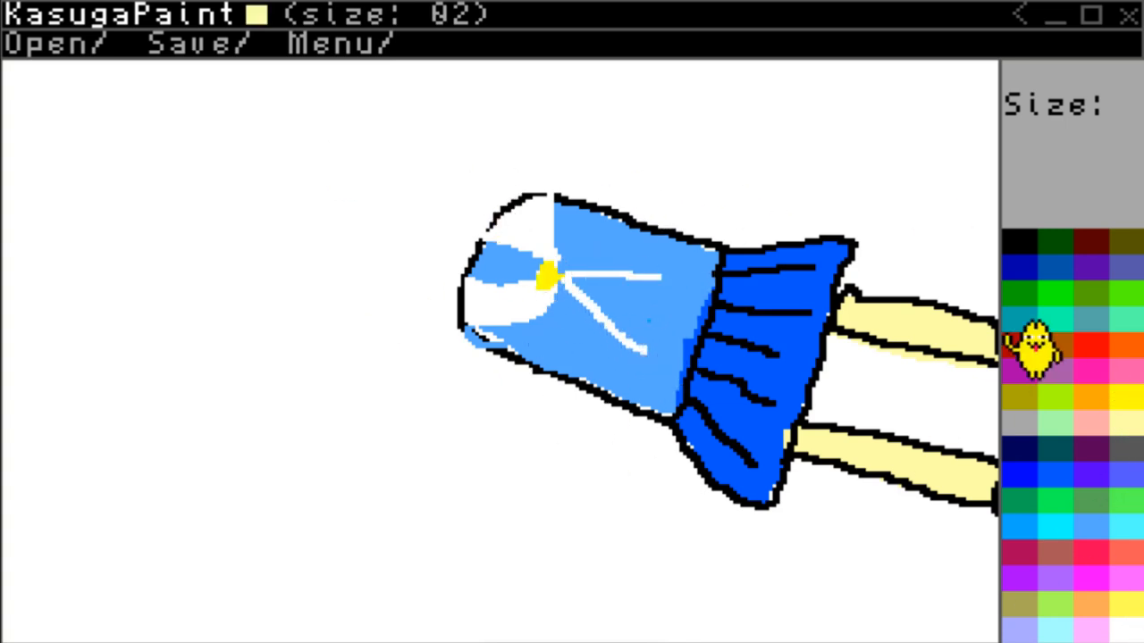
# Paint a light blue sleeve on each side of the torso with brush size 04, starting at the shoulders.
pyautogui.click(1092, 532)
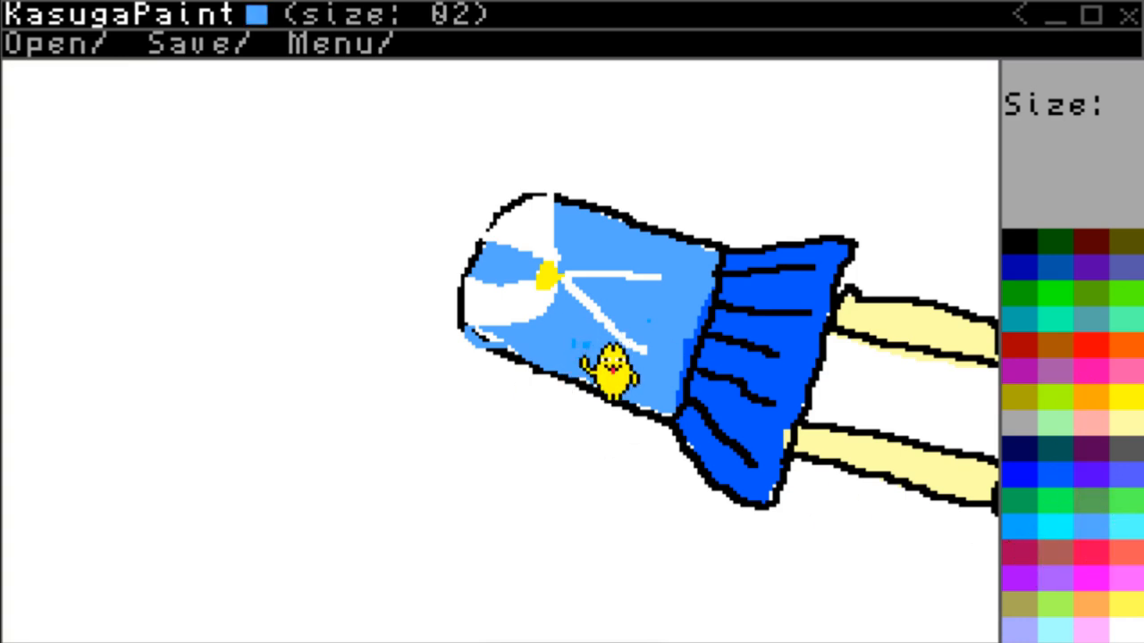
pyautogui.scroll(1, 580, 342)
pyautogui.moveTo(583, 344); pyautogui.dragTo(569, 341)
pyautogui.moveTo(521, 371)
pyautogui.mouseDown()
pyautogui.moveTo(398, 379)
pyautogui.moveTo(506, 378)
pyautogui.mouseUp()
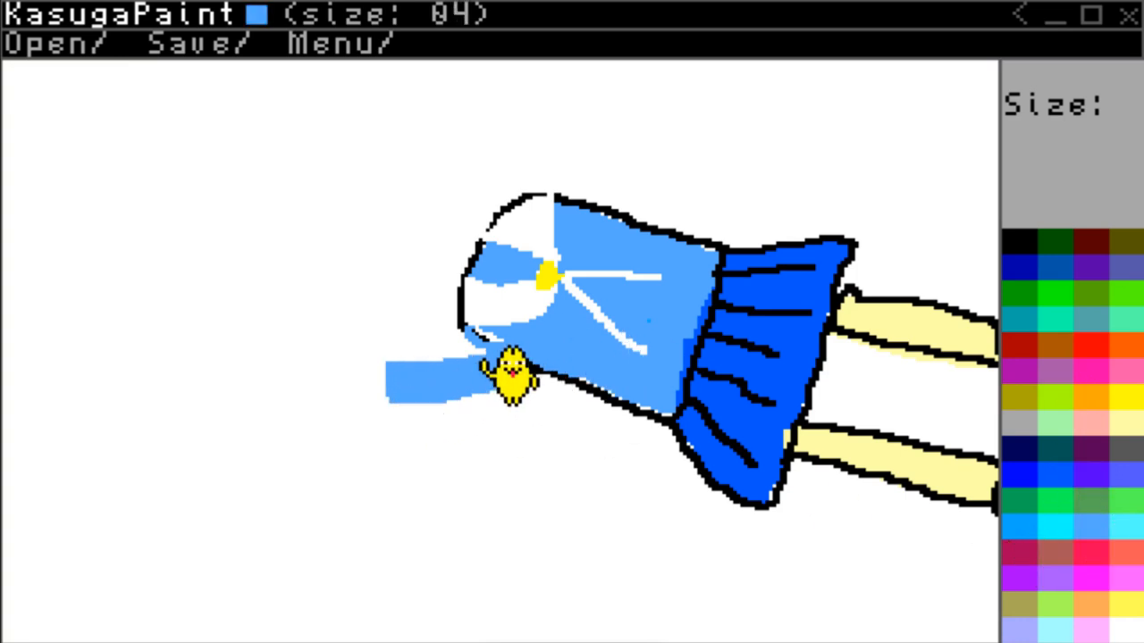
pyautogui.moveTo(619, 212)
pyautogui.mouseDown()
pyautogui.moveTo(720, 173)
pyautogui.moveTo(684, 205)
pyautogui.moveTo(608, 217)
pyautogui.moveTo(576, 194)
pyautogui.mouseUp()
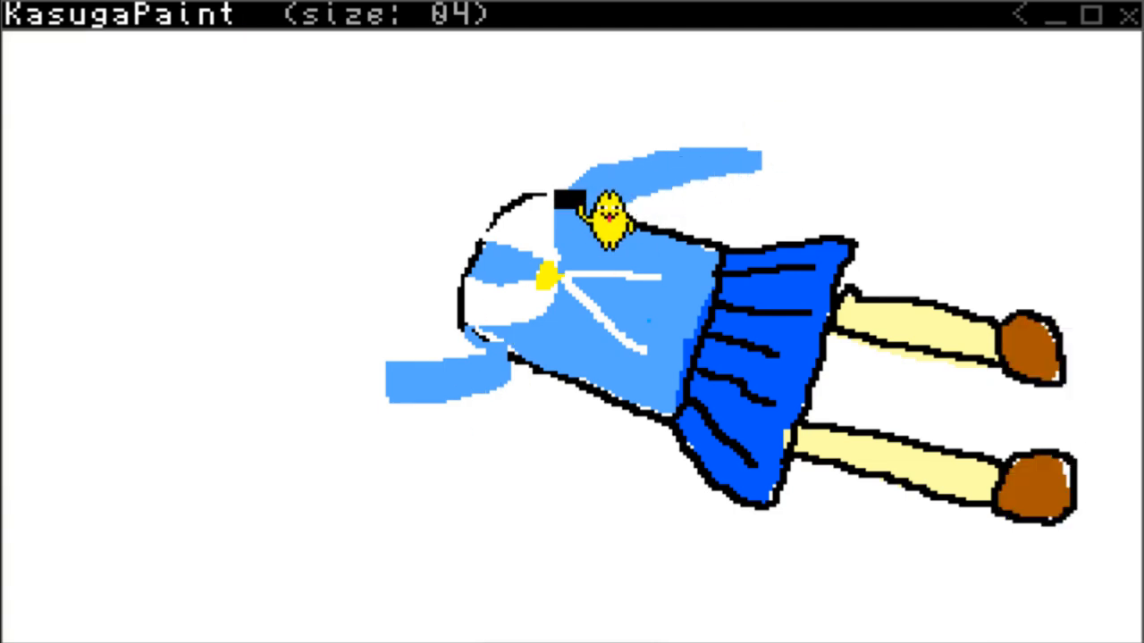
# Redraw the shoulder outlines and outline both sleeves in black with brush size 02.
pyautogui.scroll(-2, 729, 271)
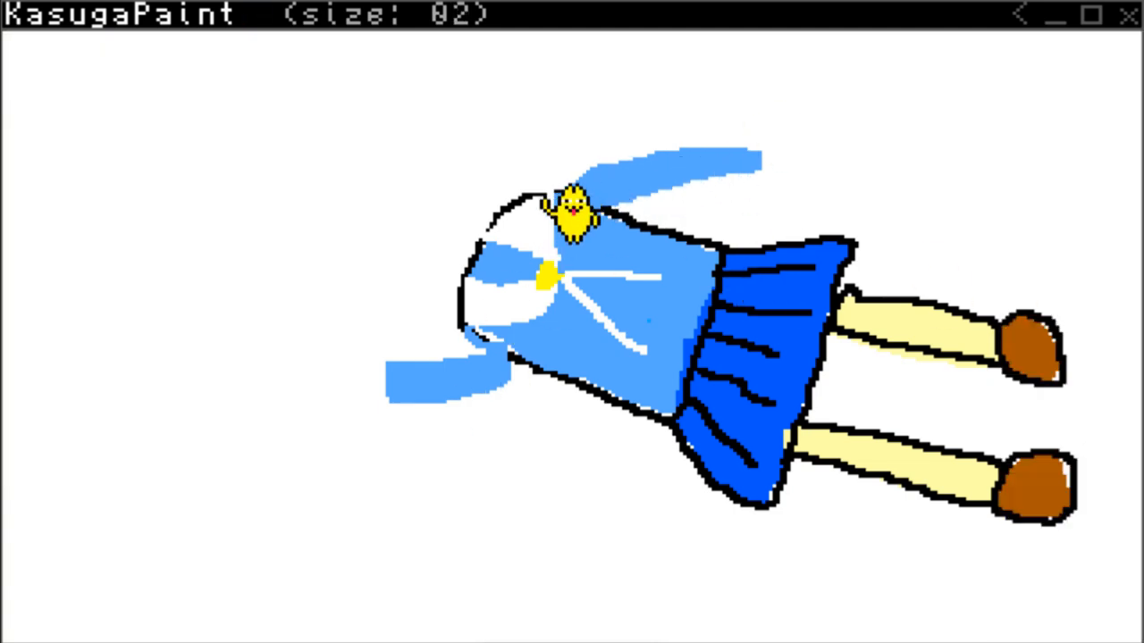
pyautogui.moveTo(547, 193); pyautogui.dragTo(613, 212)
pyautogui.moveTo(465, 331)
pyautogui.mouseDown()
pyautogui.moveTo(517, 357)
pyautogui.moveTo(394, 364)
pyautogui.moveTo(527, 371)
pyautogui.mouseUp()
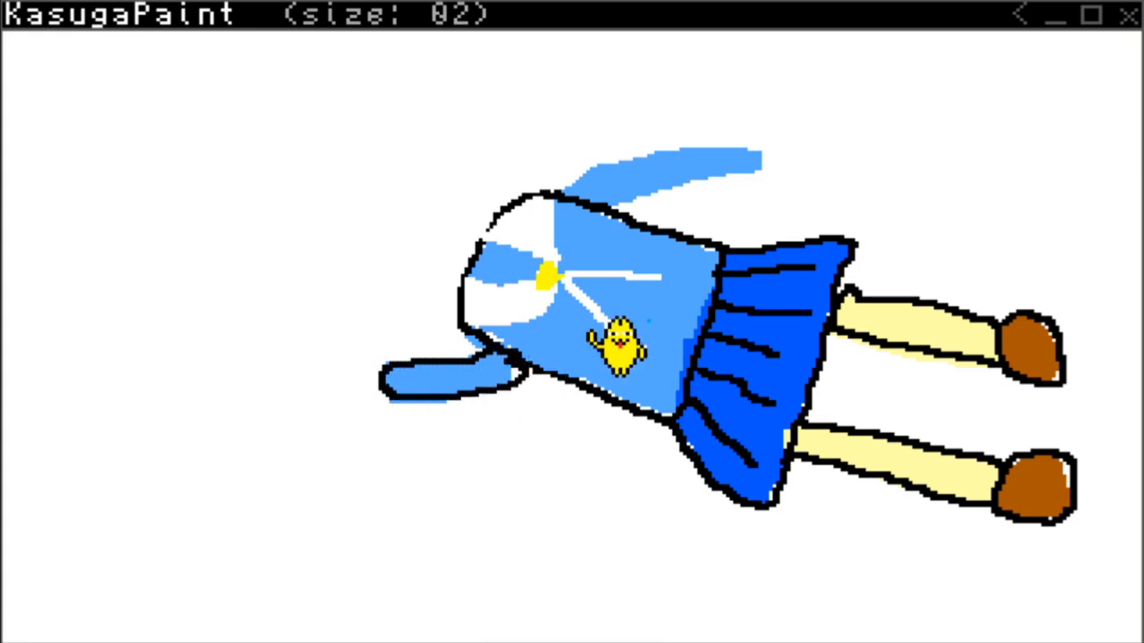
pyautogui.moveTo(561, 193)
pyautogui.mouseDown()
pyautogui.moveTo(703, 161)
pyautogui.moveTo(616, 205)
pyautogui.mouseUp()
# Paint white cuffs at both sleeve ends and erase the excess blue beyond the upper cuff with a larger white brush.
pyautogui.moveTo(257, 14)
pyautogui.moveTo(694, 157); pyautogui.dragTo(683, 168)
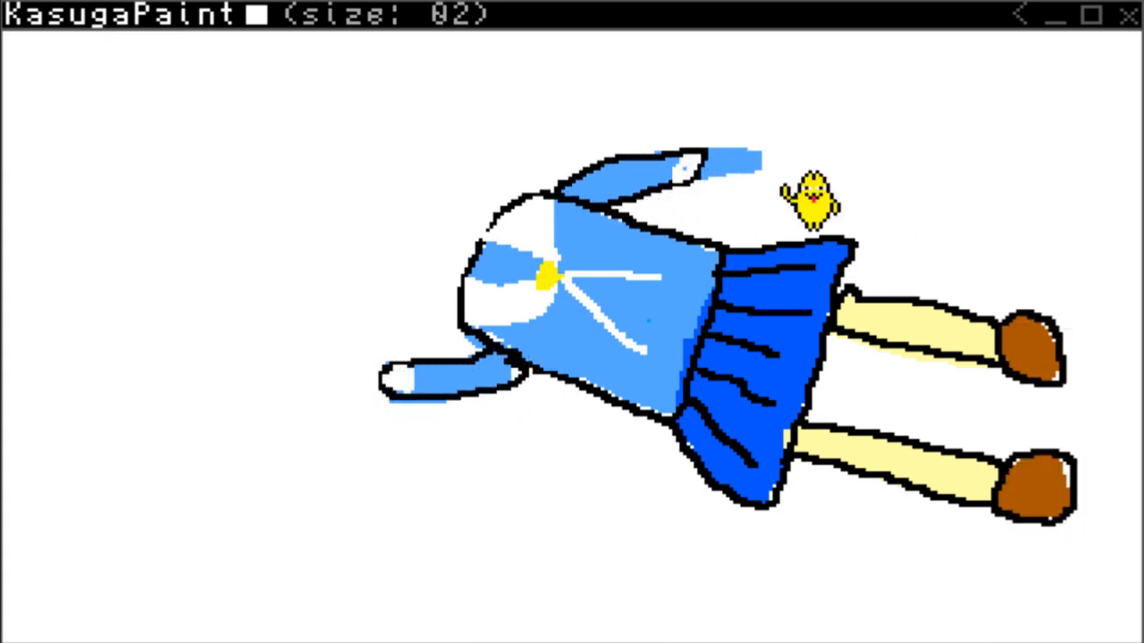
pyautogui.scroll(1, 766, 192)
pyautogui.moveTo(766, 191)
pyautogui.mouseDown()
pyautogui.moveTo(727, 197)
pyautogui.moveTo(706, 166)
pyautogui.mouseUp()
pyautogui.moveTo(979, 219)
pyautogui.scroll(-1, 724, 201)
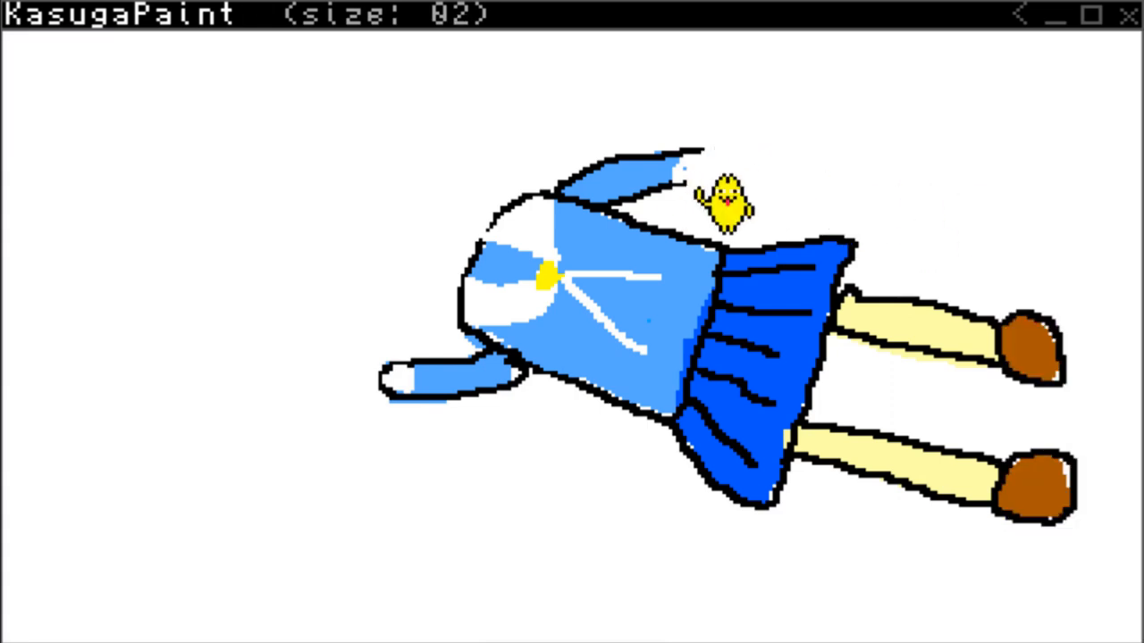
# Paint a pale yellow forearm extending from each white cuff with brush size 02.
pyautogui.moveTo(1139, 481)
pyautogui.click(1130, 415)
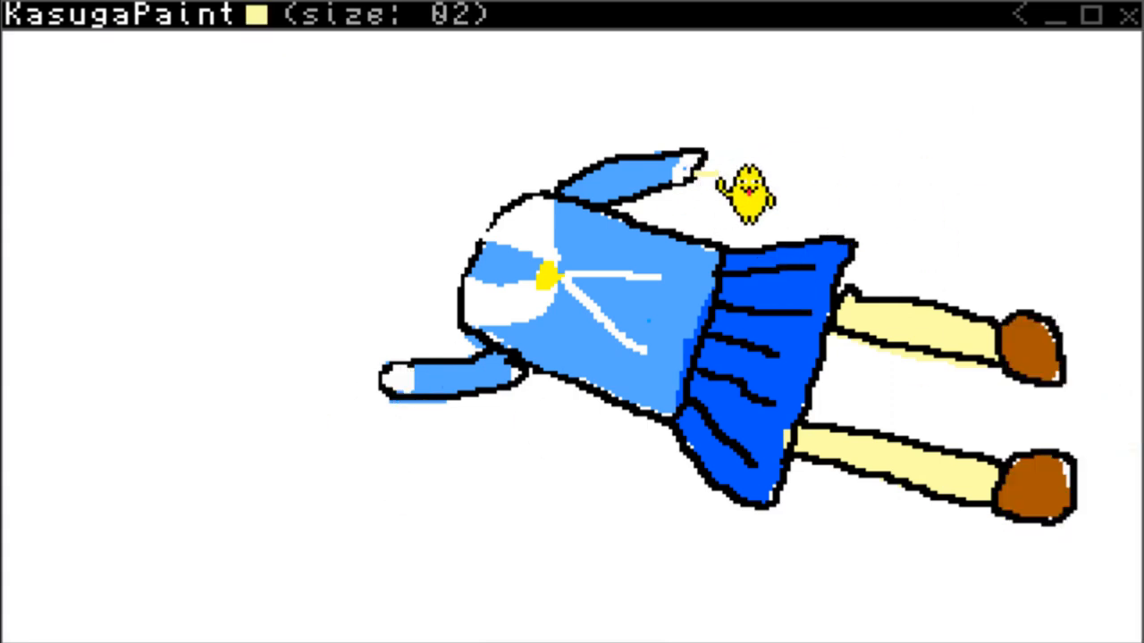
pyautogui.moveTo(715, 172)
pyautogui.mouseDown()
pyautogui.moveTo(816, 189)
pyautogui.moveTo(702, 187)
pyautogui.moveTo(821, 192)
pyautogui.moveTo(810, 172)
pyautogui.moveTo(706, 179)
pyautogui.moveTo(738, 170)
pyautogui.moveTo(856, 191)
pyautogui.mouseUp()
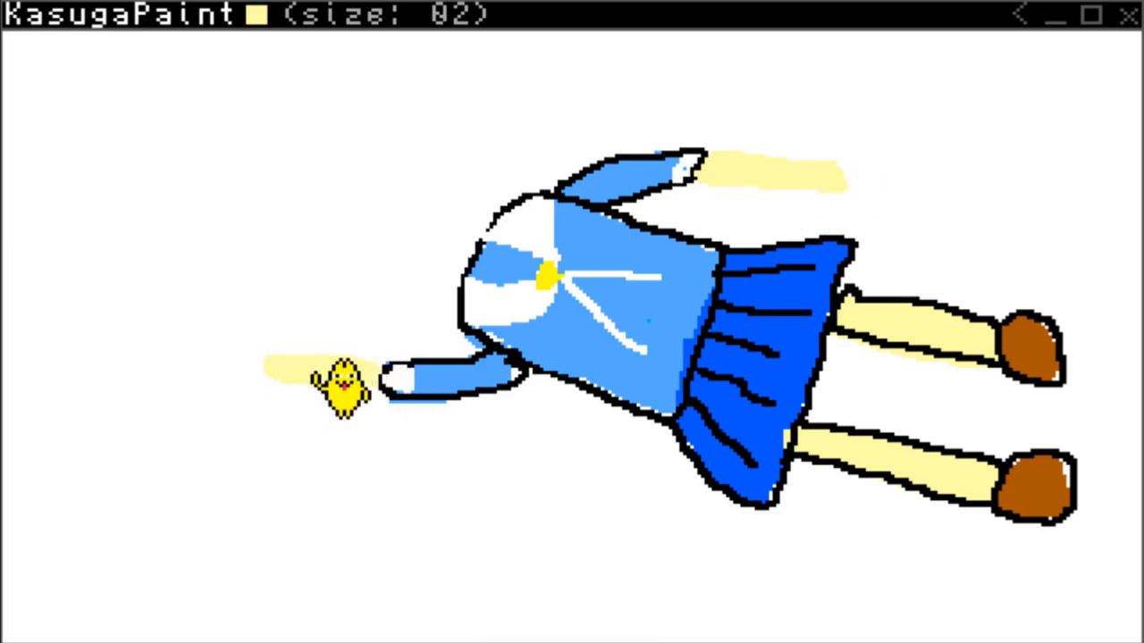
pyautogui.moveTo(341, 386)
pyautogui.mouseDown()
pyautogui.moveTo(400, 413)
pyautogui.moveTo(292, 404)
pyautogui.moveTo(302, 394)
pyautogui.mouseUp()
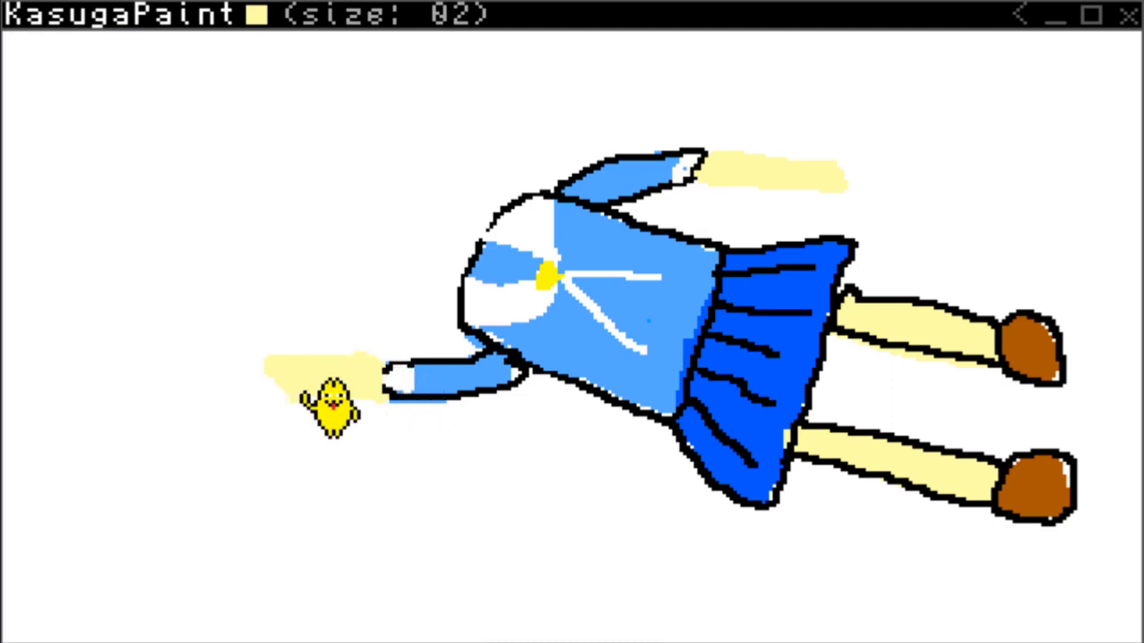
pyautogui.rightClick(302, 393)
pyautogui.click(430, 562)
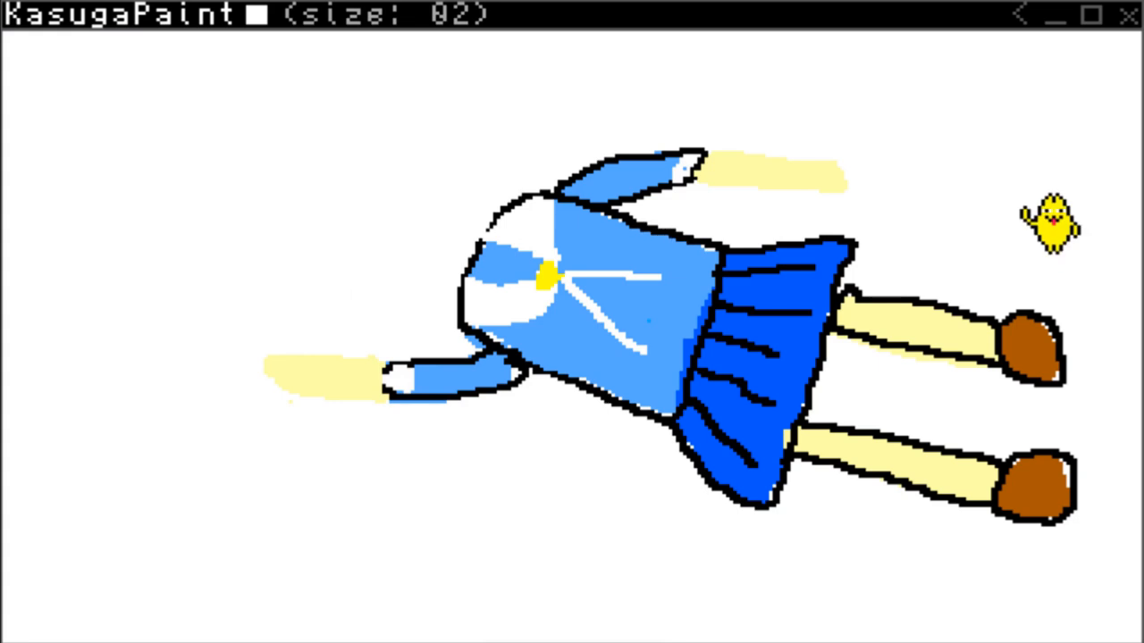
pyautogui.rightClick(947, 295)
pyautogui.click(1121, 422)
pyautogui.rightClick(396, 421)
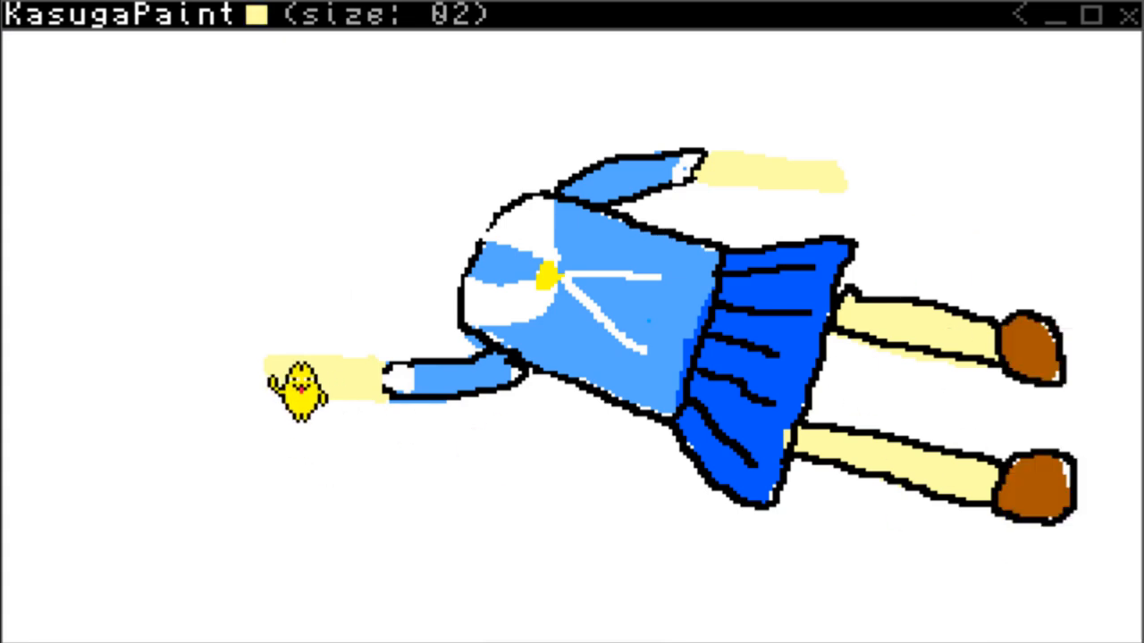
# Outline both pale yellow forearms in black, closing them at the cuffs.
pyautogui.rightClick(400, 451)
pyautogui.click(1017, 241)
pyautogui.rightClick(391, 386)
pyautogui.moveTo(387, 393)
pyautogui.mouseDown()
pyautogui.moveTo(333, 416)
pyautogui.moveTo(396, 386)
pyautogui.mouseUp()
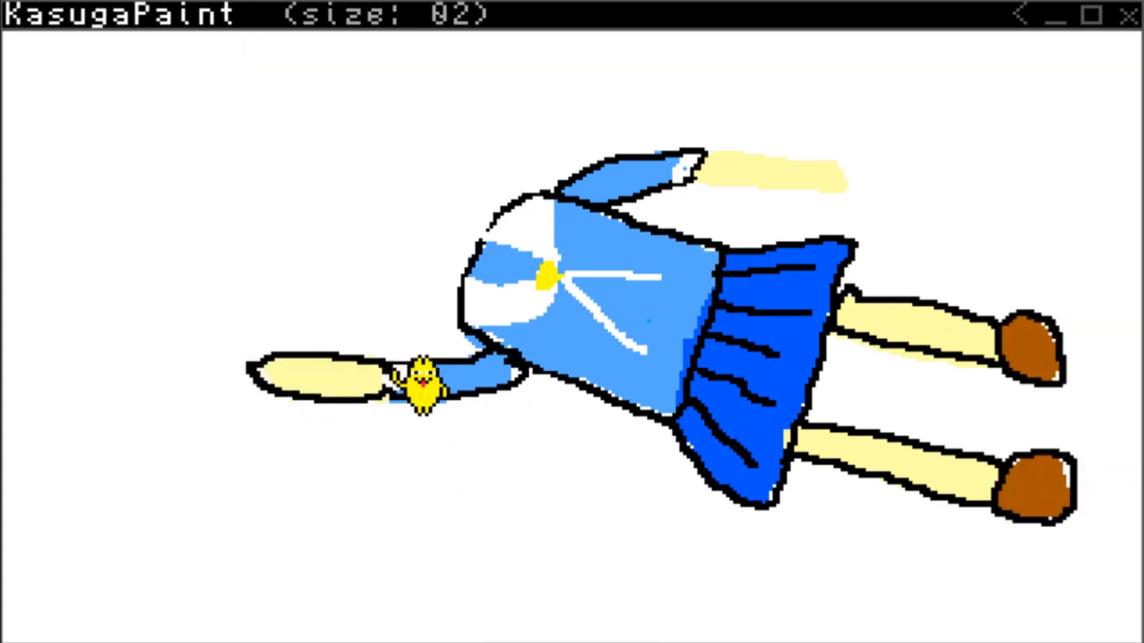
pyautogui.moveTo(696, 199)
pyautogui.mouseDown()
pyautogui.moveTo(849, 192)
pyautogui.moveTo(704, 168)
pyautogui.mouseUp()
# Draw a brown handle across the left forearm's end and paint a tapered dark blue shape extending from its upper end.
pyautogui.rightClick(641, 368)
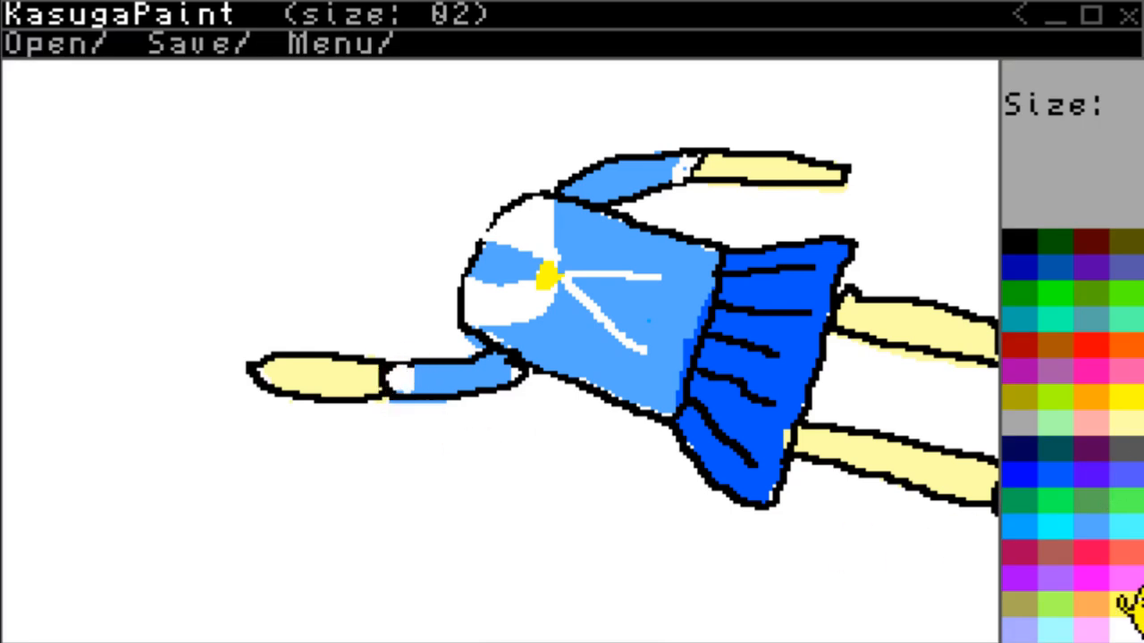
pyautogui.click(1041, 339)
pyautogui.moveTo(224, 333); pyautogui.dragTo(333, 411)
pyautogui.rightClick(333, 411)
pyautogui.click(1018, 266)
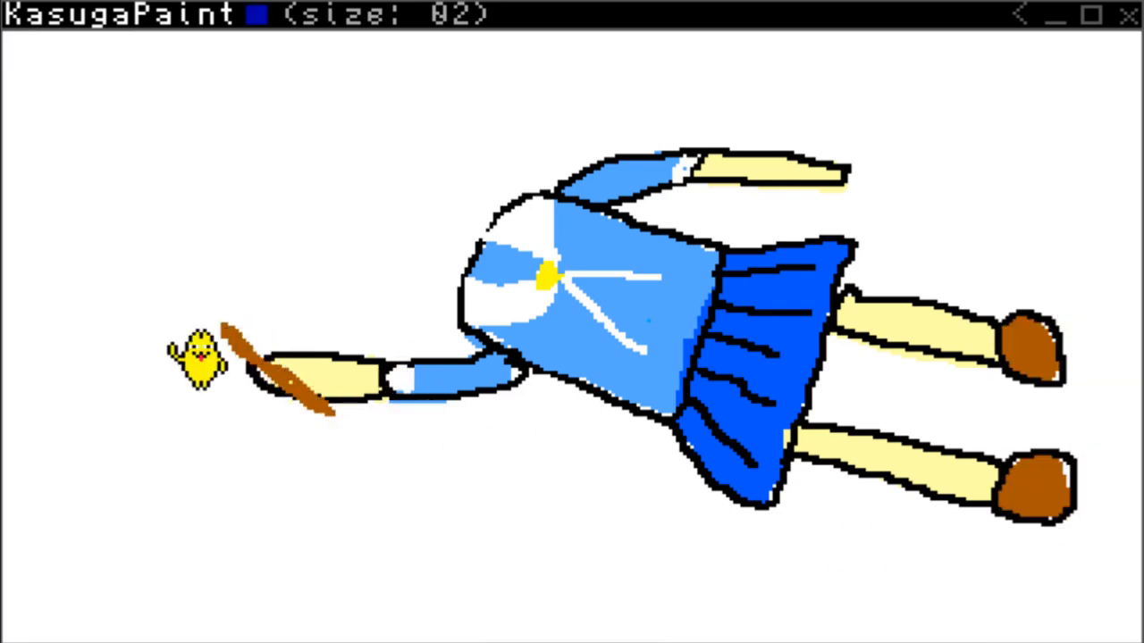
pyautogui.moveTo(211, 341)
pyautogui.mouseDown()
pyautogui.moveTo(230, 279)
pyautogui.moveTo(203, 323)
pyautogui.moveTo(142, 183)
pyautogui.moveTo(219, 306)
pyautogui.moveTo(212, 290)
pyautogui.moveTo(247, 313)
pyautogui.mouseUp()
pyautogui.scroll(-1, 134, 175)
pyautogui.moveTo(134, 169)
pyautogui.mouseDown()
pyautogui.moveTo(204, 232)
pyautogui.moveTo(151, 189)
pyautogui.mouseUp()
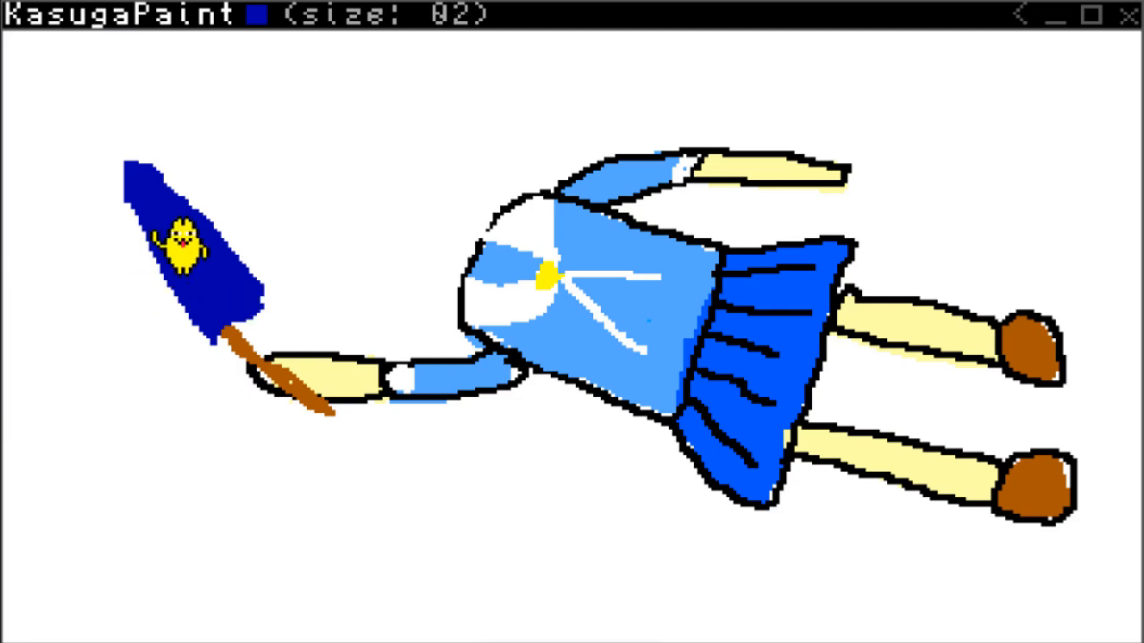
pyautogui.moveTo(162, 237); pyautogui.dragTo(156, 202)
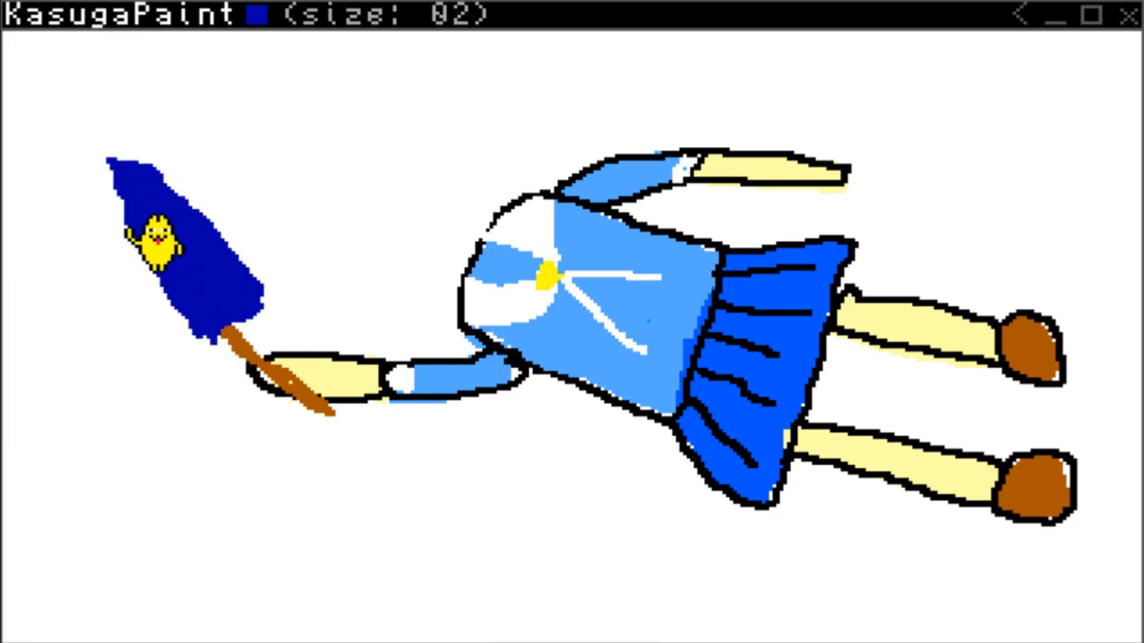
pyautogui.click(1117, 632)
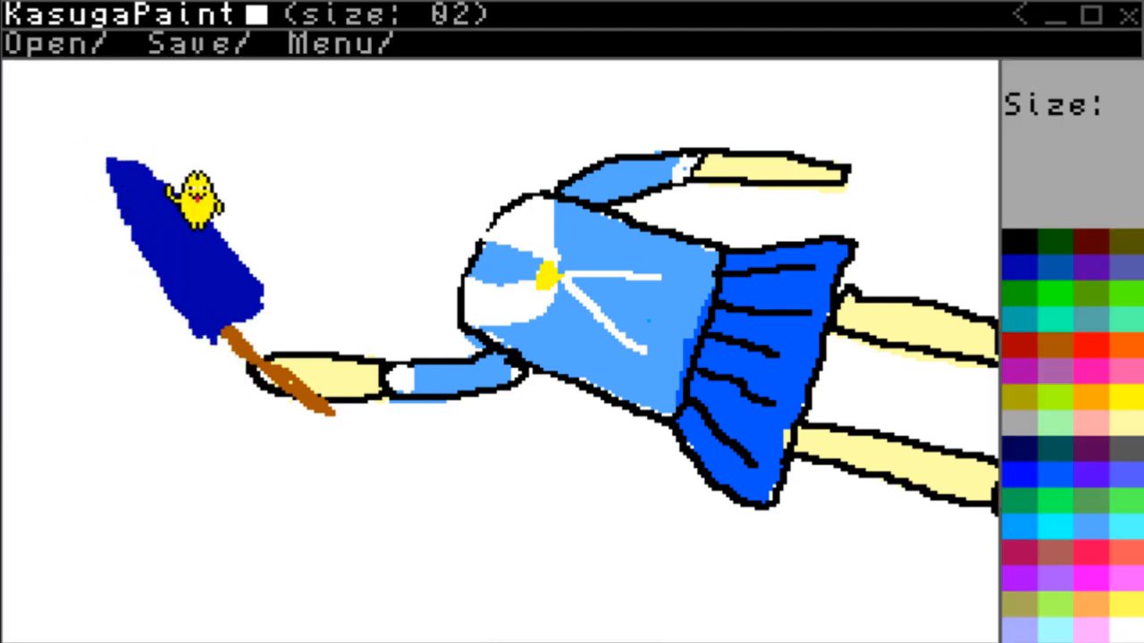
# Draw black fold lines inside the dark blue shape and outline it and its brown handle in black.
pyautogui.click(1027, 255)
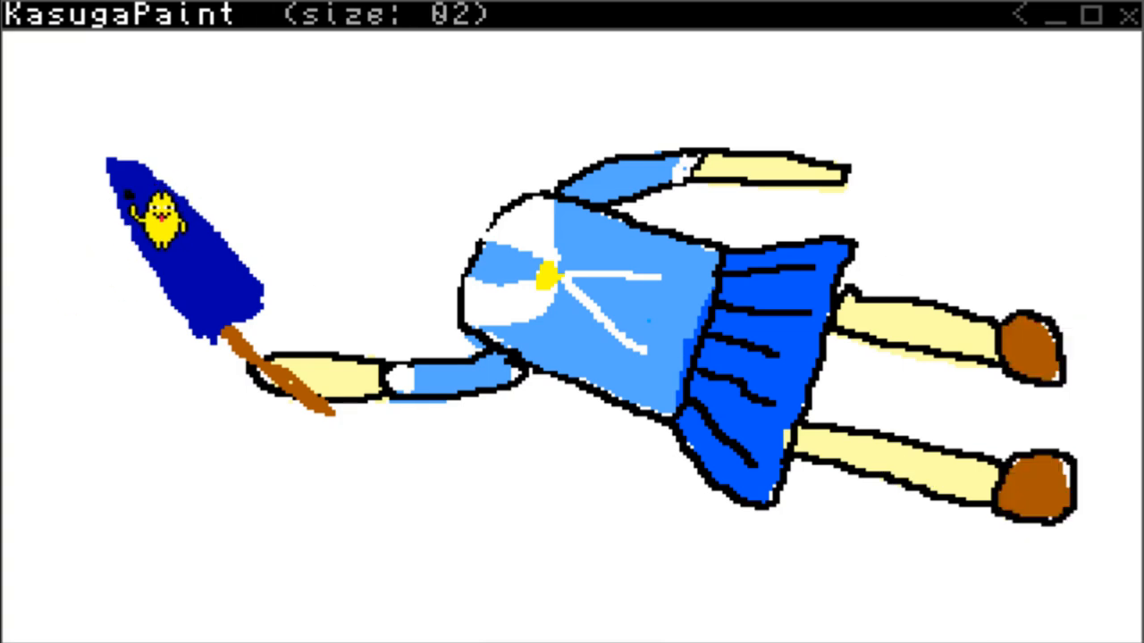
pyautogui.moveTo(134, 195)
pyautogui.mouseDown()
pyautogui.moveTo(207, 307)
pyautogui.moveTo(239, 279)
pyautogui.moveTo(230, 298)
pyautogui.mouseUp()
pyautogui.press('Tab')
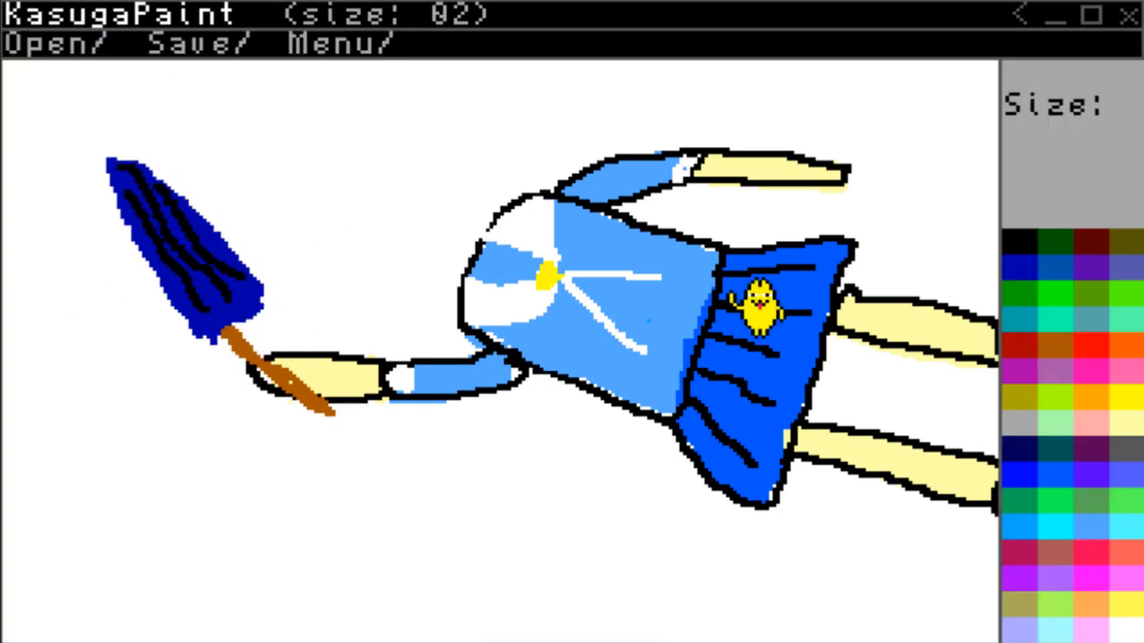
pyautogui.press('Tab')
pyautogui.moveTo(106, 156)
pyautogui.mouseDown()
pyautogui.moveTo(189, 334)
pyautogui.moveTo(192, 187)
pyautogui.moveTo(103, 144)
pyautogui.mouseUp()
pyautogui.moveTo(221, 341)
pyautogui.mouseDown()
pyautogui.moveTo(246, 373)
pyautogui.moveTo(237, 335)
pyautogui.mouseUp()
# Fill the white gaps inside the held object's outlines, using brown for the handle and dark blue for the tapered shape.
pyautogui.press('Tab')
pyautogui.click(1028, 268)
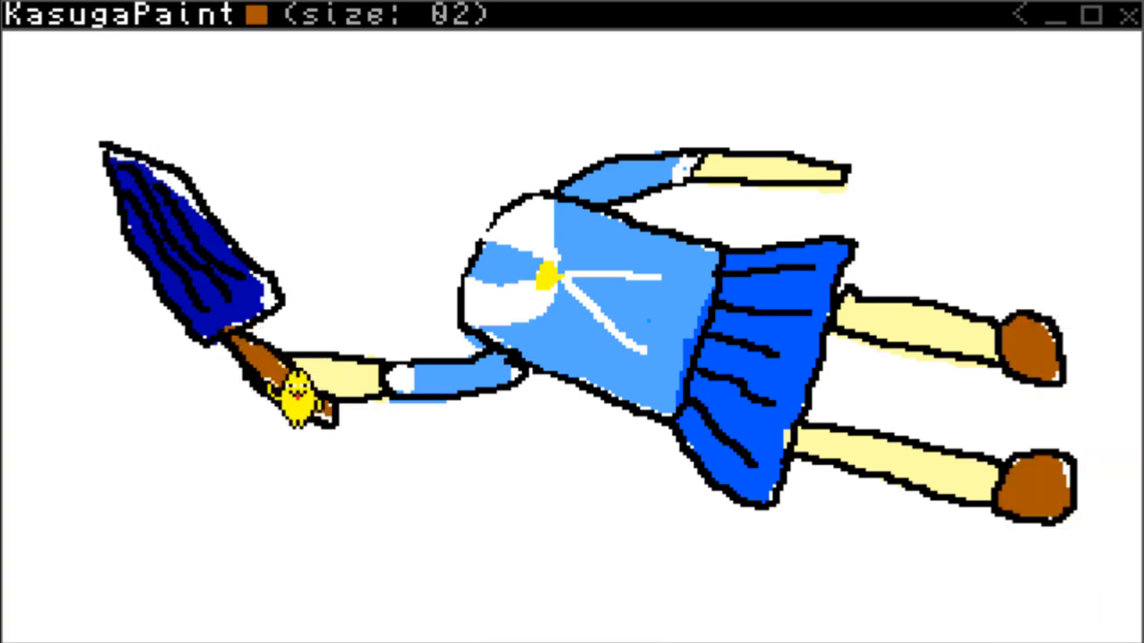
pyautogui.moveTo(298, 396); pyautogui.dragTo(316, 421)
pyautogui.press('Tab')
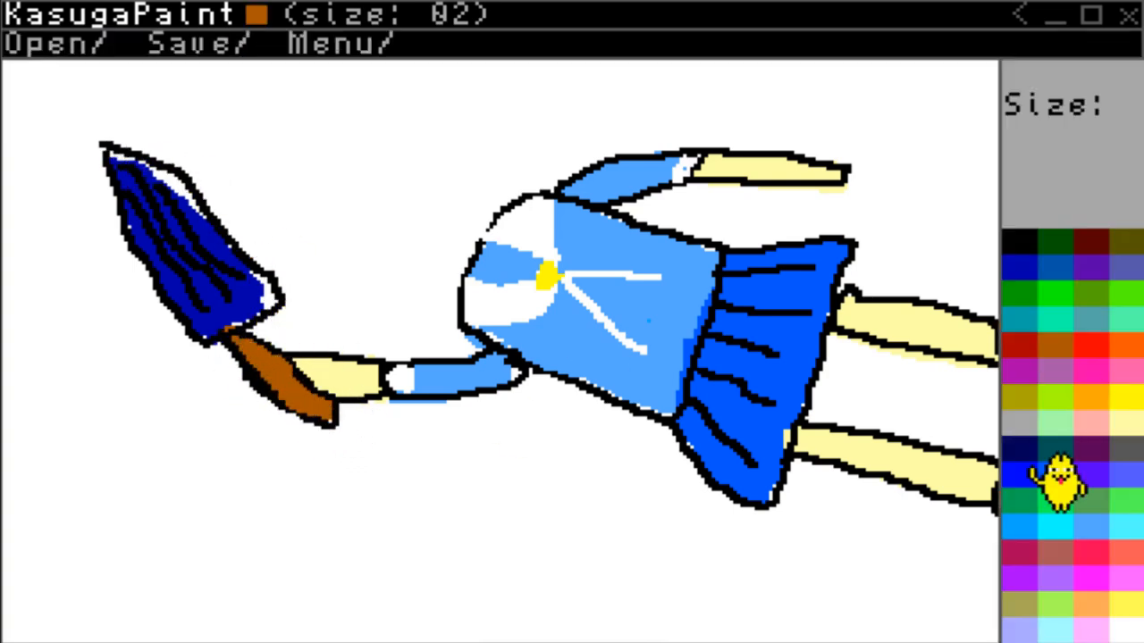
pyautogui.click(1027, 472)
pyautogui.press('Tab')
pyautogui.moveTo(236, 306); pyautogui.dragTo(227, 330)
pyautogui.press('Tab')
pyautogui.click(1018, 449)
pyautogui.click(1037, 268)
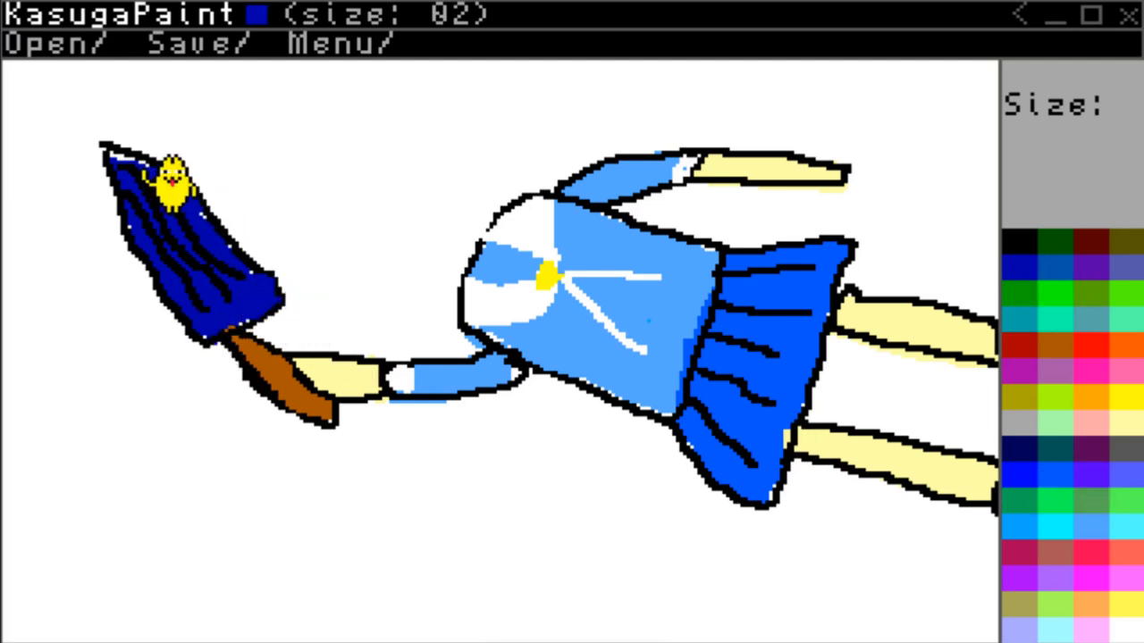
# Paint a pale yellow neck at the collar and a large rounded head beyond it with brush size 05.
pyautogui.click(1135, 418)
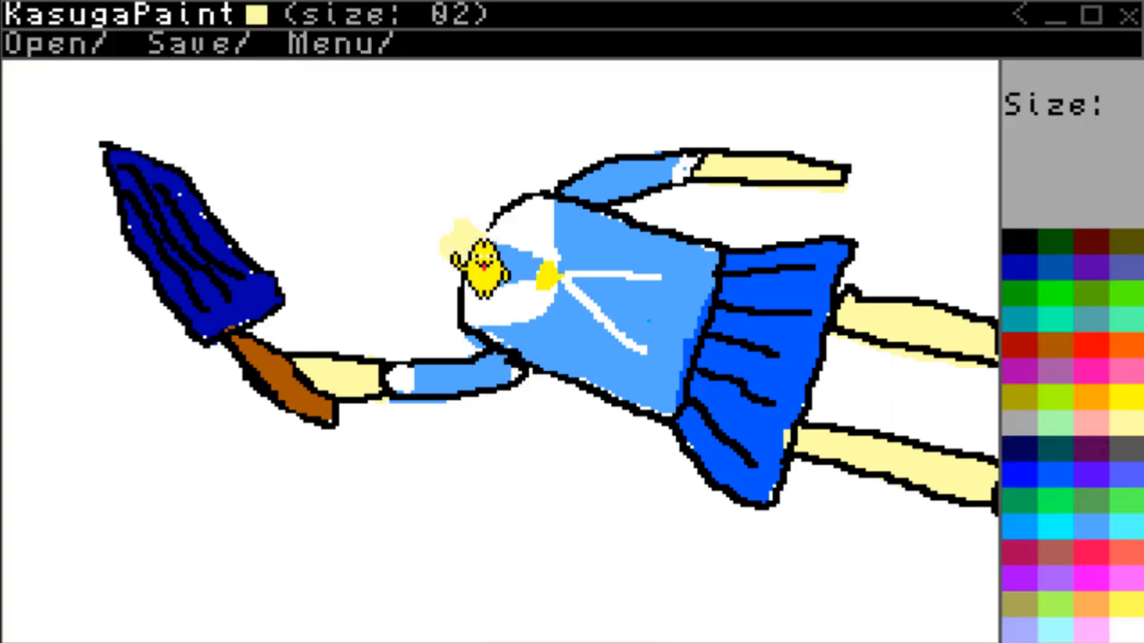
pyautogui.moveTo(481, 221)
pyautogui.mouseDown()
pyautogui.moveTo(461, 236)
pyautogui.moveTo(458, 191)
pyautogui.moveTo(478, 228)
pyautogui.mouseUp()
pyautogui.scroll(3, 526, 254)
pyautogui.moveTo(386, 206)
pyautogui.mouseDown()
pyautogui.moveTo(387, 159)
pyautogui.moveTo(422, 237)
pyautogui.moveTo(439, 133)
pyautogui.moveTo(396, 173)
pyautogui.mouseUp()
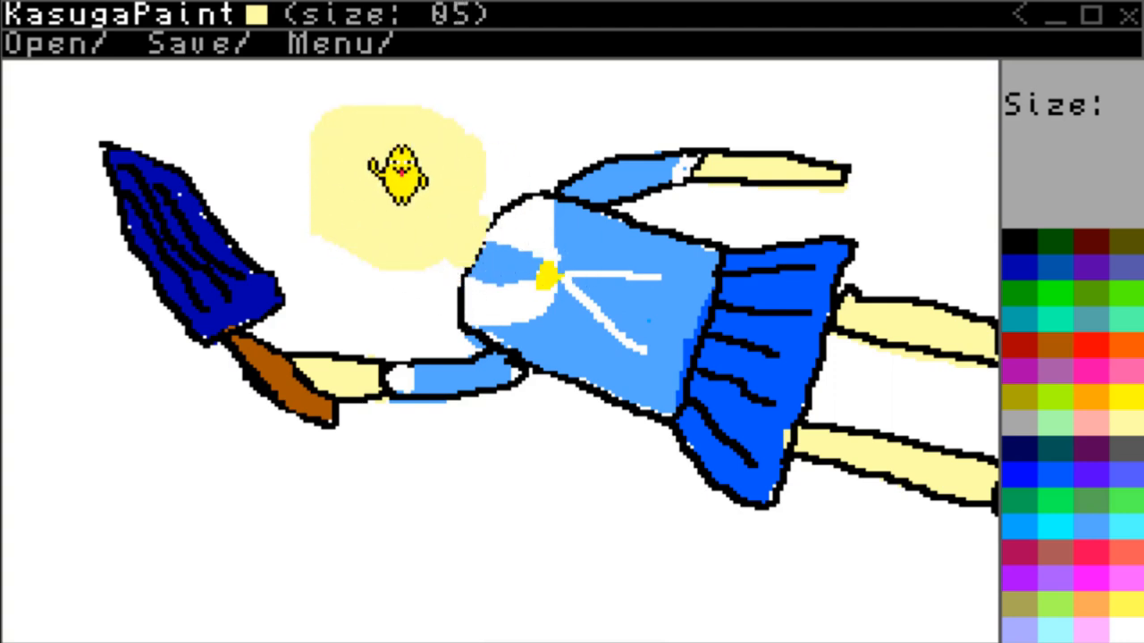
# Outline the face and long pointed hair in black with brush size 02, filling the hair beside the neck.
pyautogui.scroll(-2, 1041, 255)
pyautogui.scroll(-1, 438, 318)
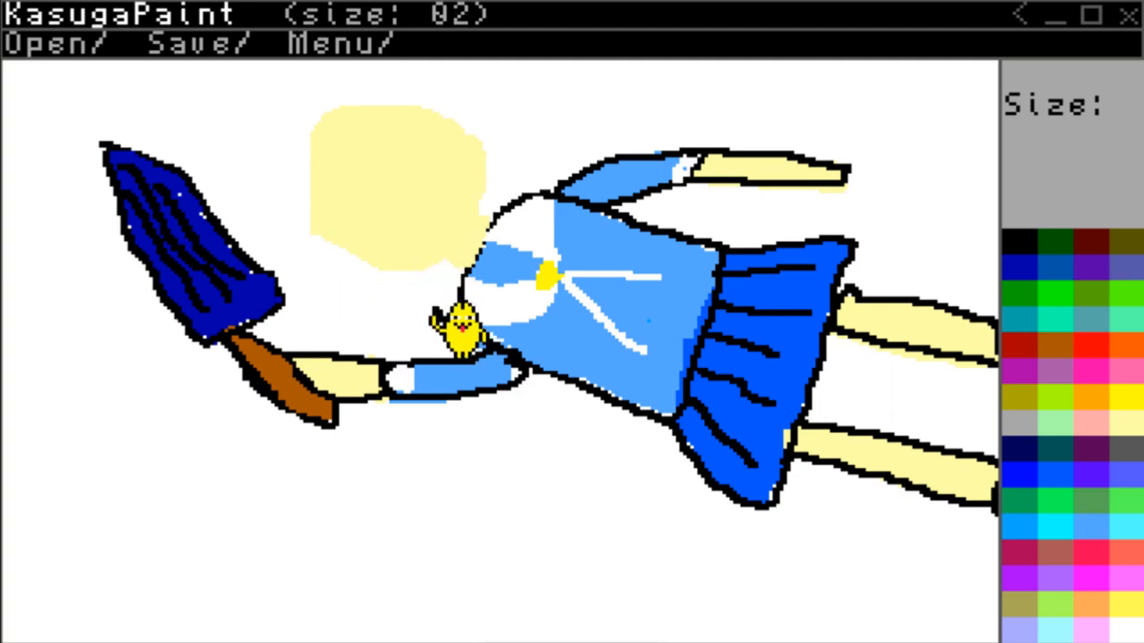
pyautogui.moveTo(458, 326)
pyautogui.mouseDown()
pyautogui.moveTo(358, 115)
pyautogui.moveTo(589, 133)
pyautogui.moveTo(543, 210)
pyautogui.mouseUp()
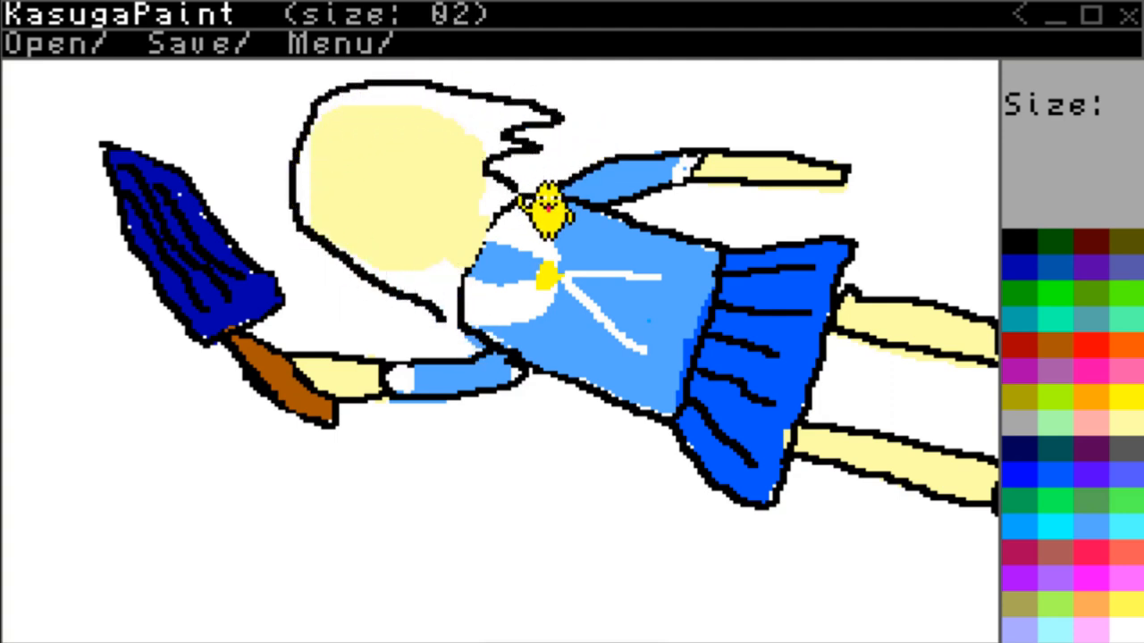
pyautogui.moveTo(626, 158); pyautogui.dragTo(551, 190)
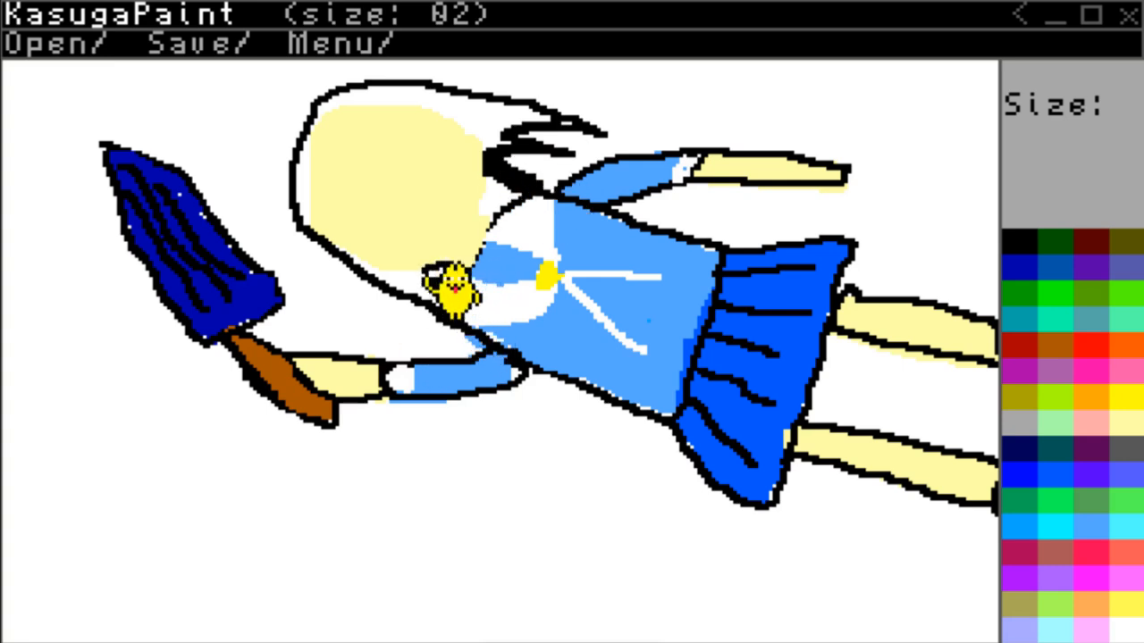
pyautogui.moveTo(427, 266)
pyautogui.mouseDown()
pyautogui.moveTo(306, 165)
pyautogui.moveTo(423, 99)
pyautogui.moveTo(489, 185)
pyautogui.mouseUp()
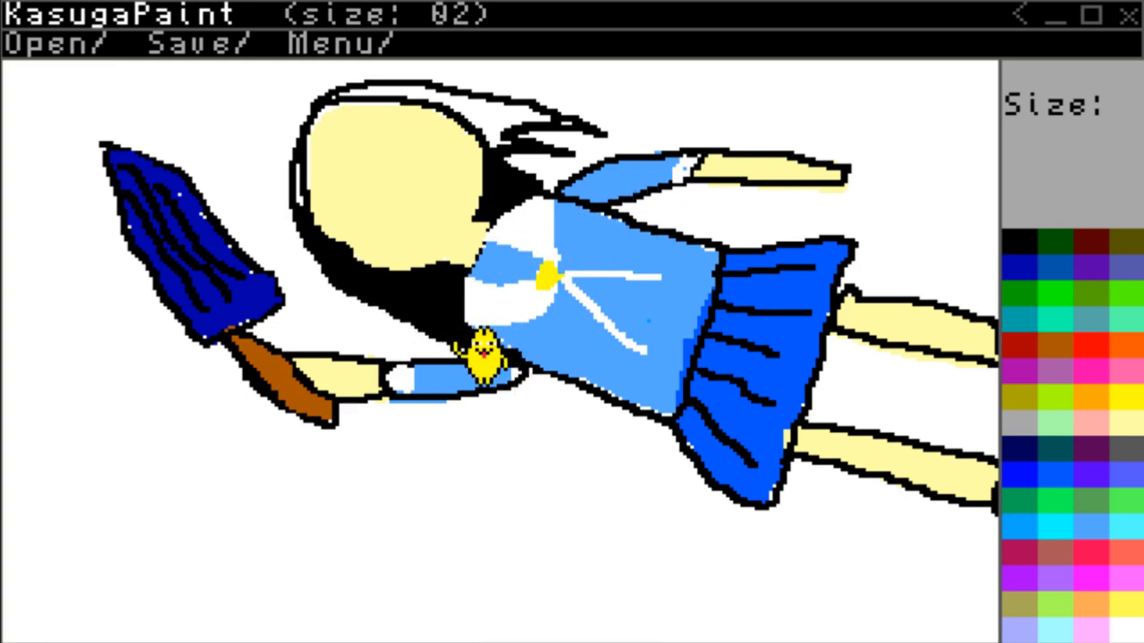
# Repaint the white collar edge over the hair, and fill the remaining hair around the head solid black.
pyautogui.click(1126, 631)
pyautogui.moveTo(462, 307)
pyautogui.mouseDown()
pyautogui.moveTo(439, 293)
pyautogui.moveTo(451, 291)
pyautogui.mouseUp()
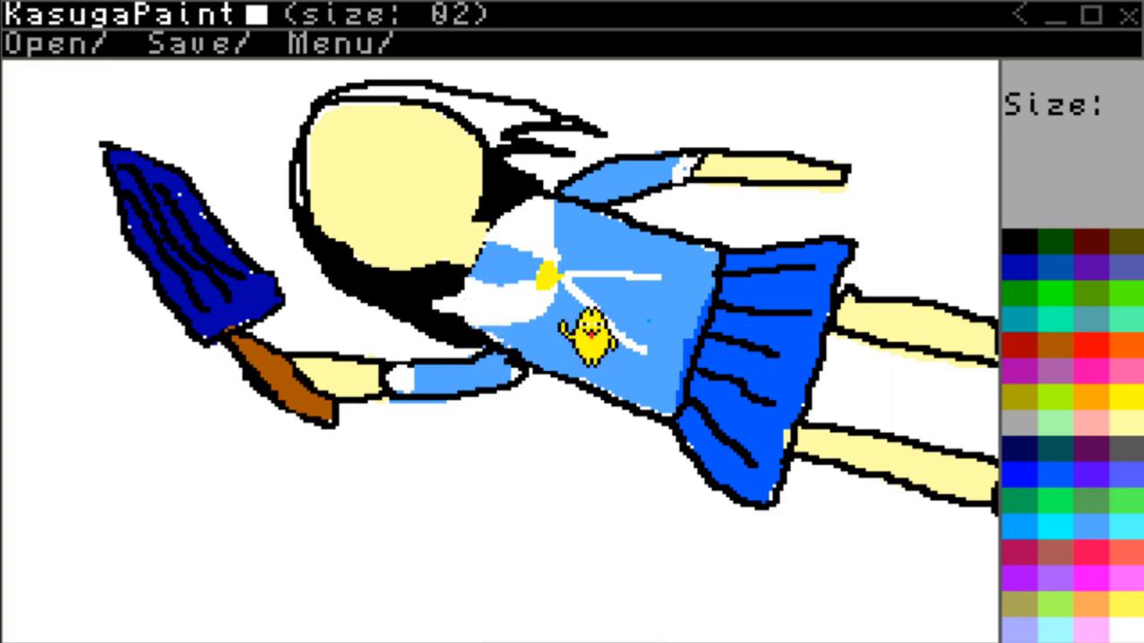
pyautogui.click(1019, 241)
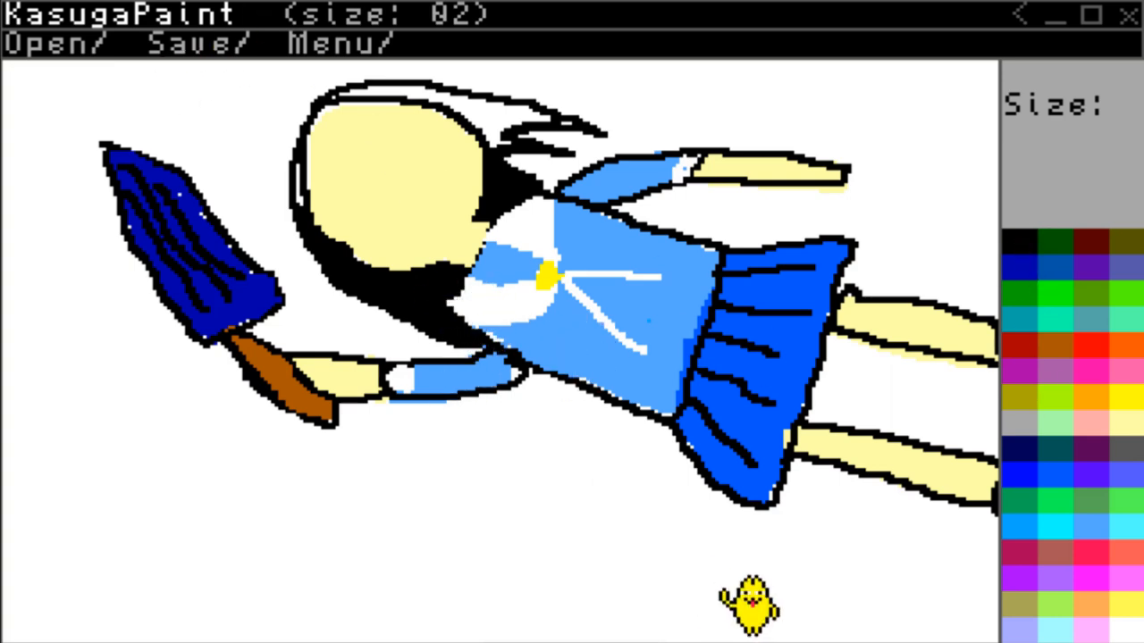
pyautogui.click(1117, 534)
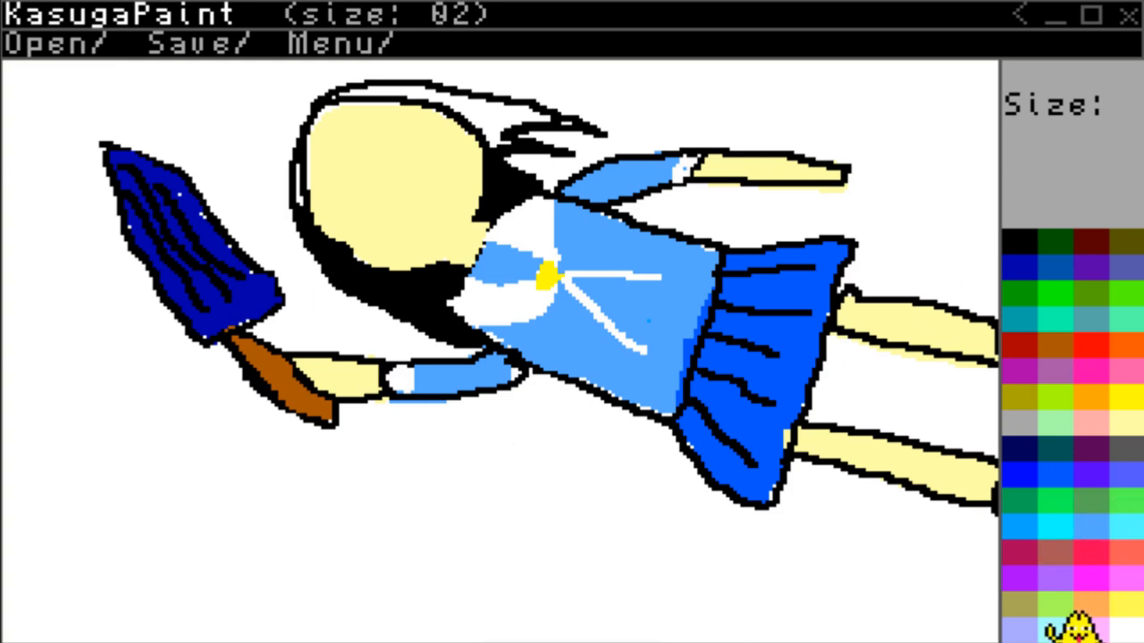
pyautogui.click(1021, 236)
pyautogui.moveTo(517, 137)
pyautogui.mouseDown()
pyautogui.moveTo(576, 138)
pyautogui.moveTo(488, 114)
pyautogui.moveTo(529, 125)
pyautogui.moveTo(491, 117)
pyautogui.moveTo(528, 126)
pyautogui.moveTo(508, 120)
pyautogui.moveTo(501, 141)
pyautogui.moveTo(541, 146)
pyautogui.mouseUp()
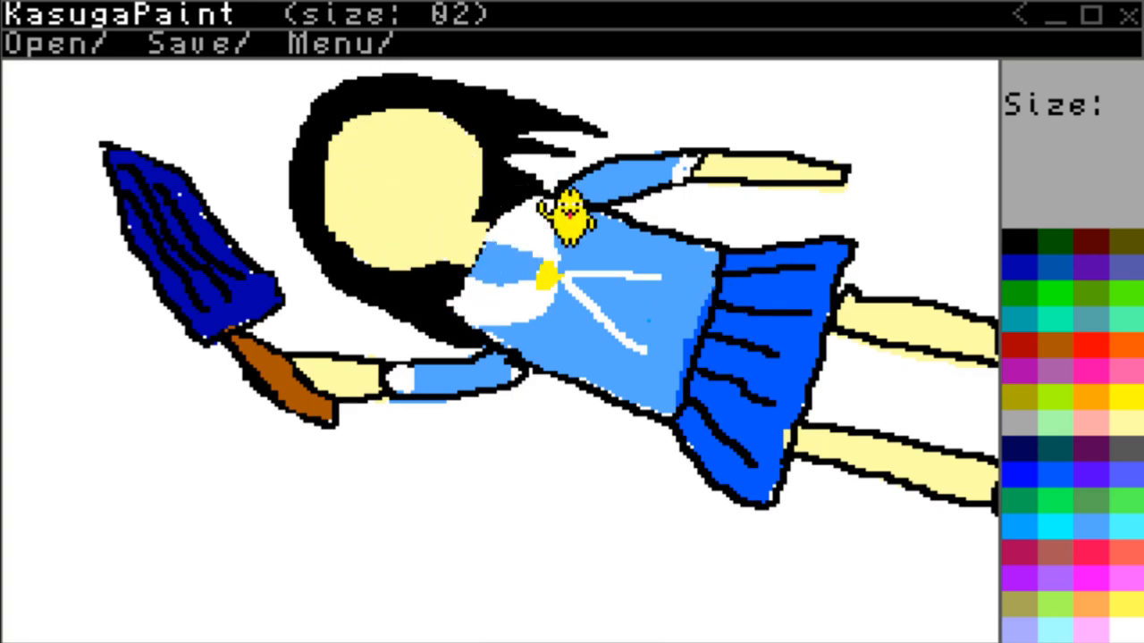
# Draw black fringe strands over the forehead's left and lower edge, shaping the gaps between them with pale yellow.
pyautogui.moveTo(330, 140)
pyautogui.mouseDown()
pyautogui.moveTo(360, 193)
pyautogui.moveTo(346, 186)
pyautogui.moveTo(364, 252)
pyautogui.moveTo(335, 235)
pyautogui.mouseUp()
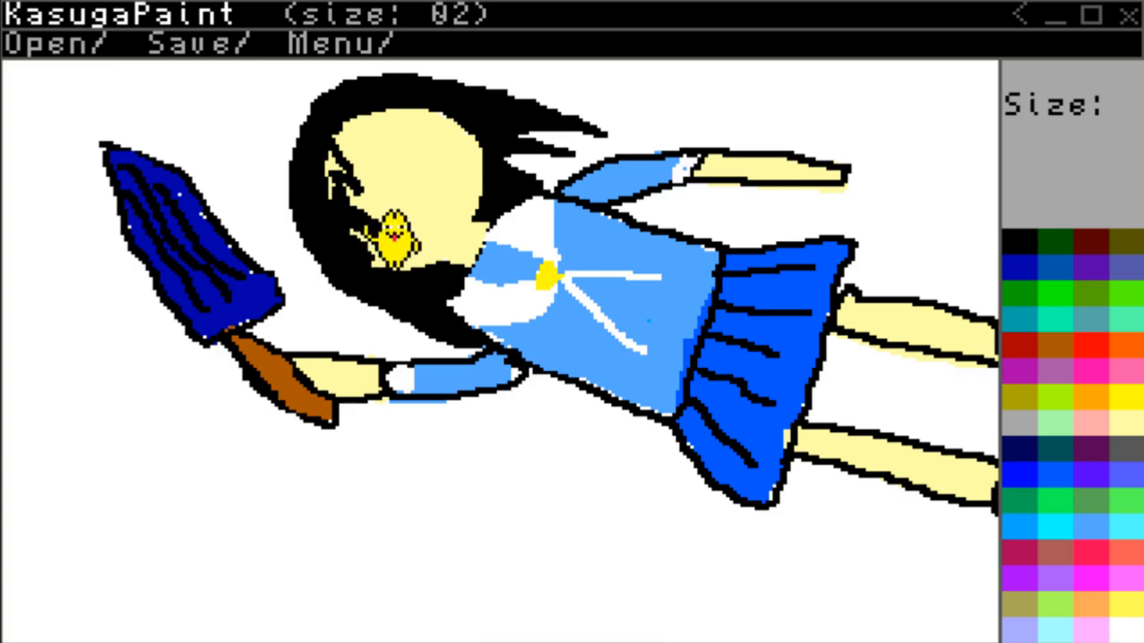
pyautogui.moveTo(357, 214)
pyautogui.mouseDown()
pyautogui.moveTo(358, 178)
pyautogui.moveTo(347, 206)
pyautogui.moveTo(334, 174)
pyautogui.moveTo(358, 236)
pyautogui.mouseUp()
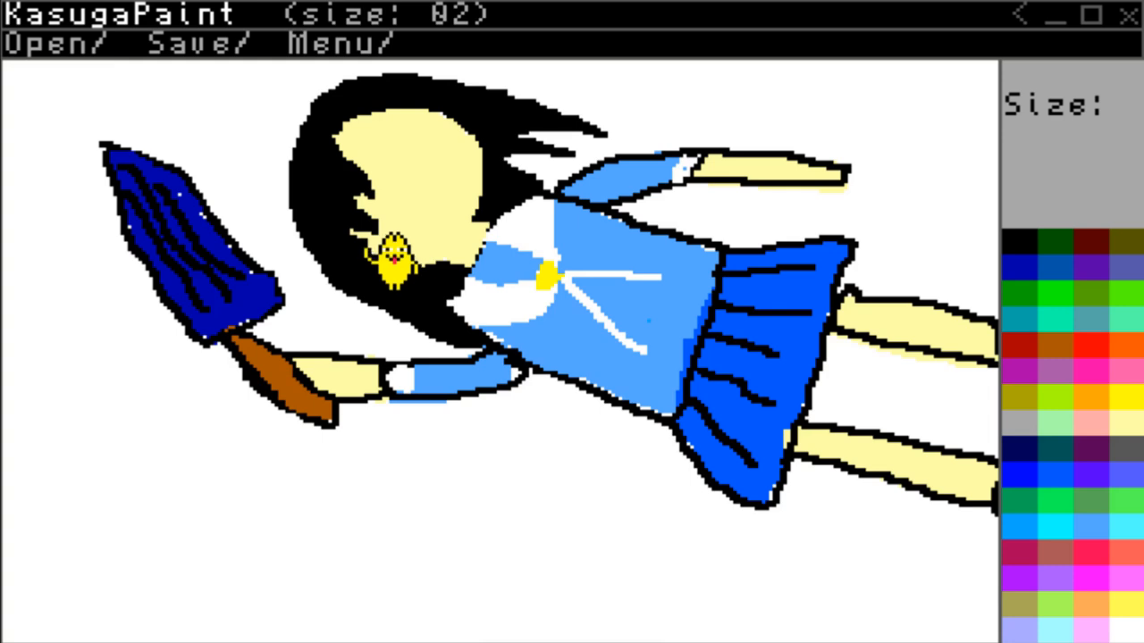
pyautogui.click(1122, 427)
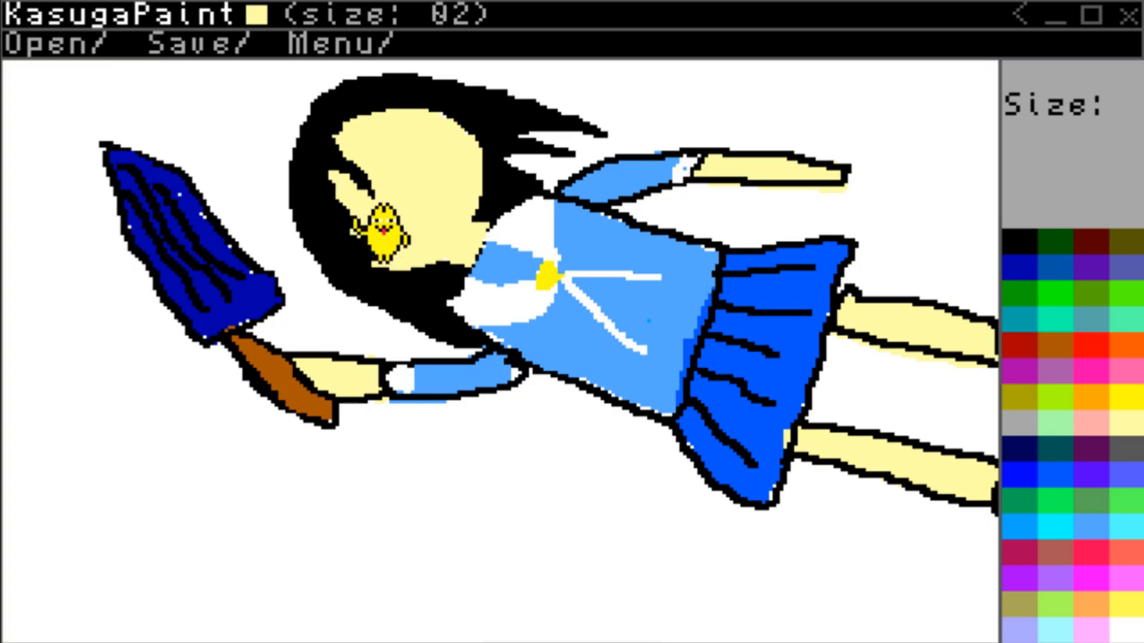
pyautogui.click(1024, 246)
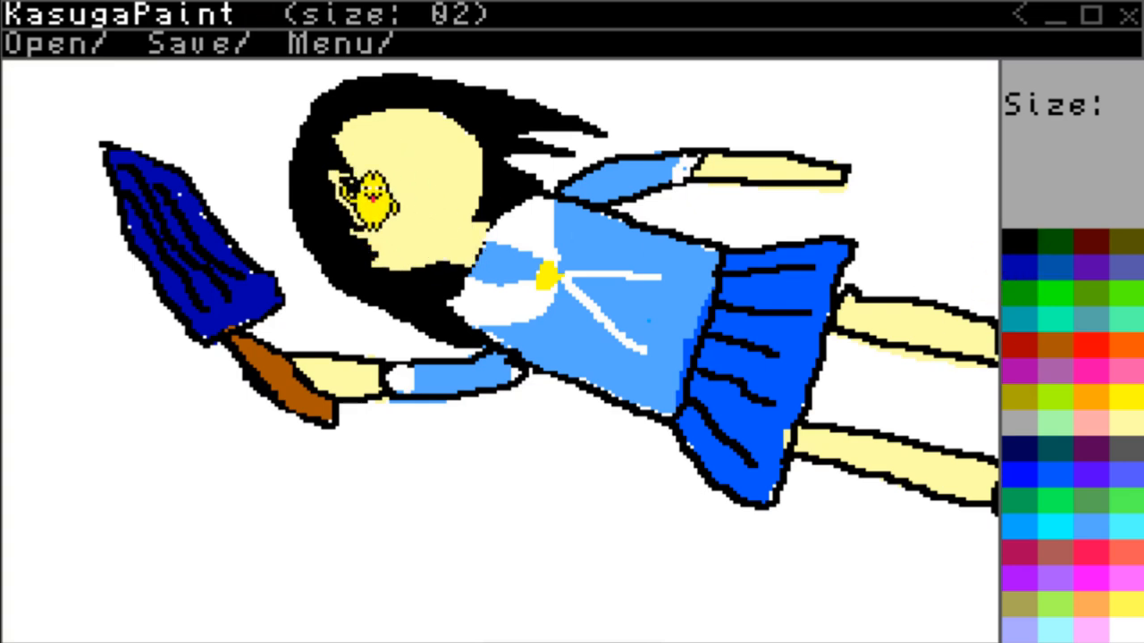
pyautogui.moveTo(355, 179); pyautogui.dragTo(361, 180)
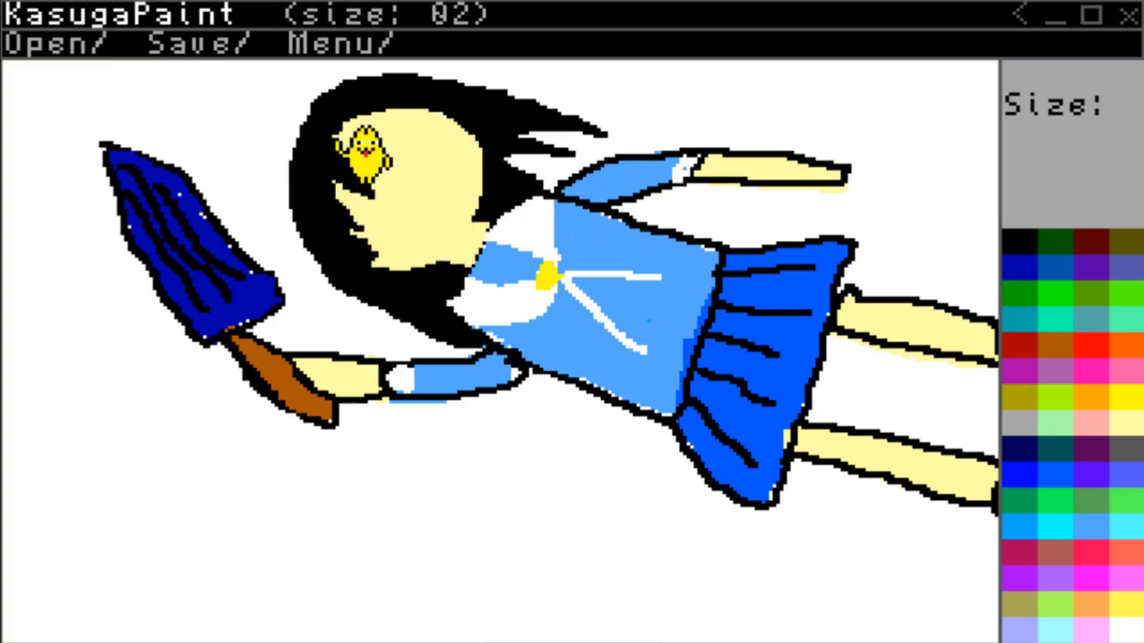
# Add black fringe strands at the forehead's upper part and draw two round black eyes on the face.
pyautogui.moveTo(340, 136); pyautogui.dragTo(384, 137)
pyautogui.hotkey('ctrl', 'z')
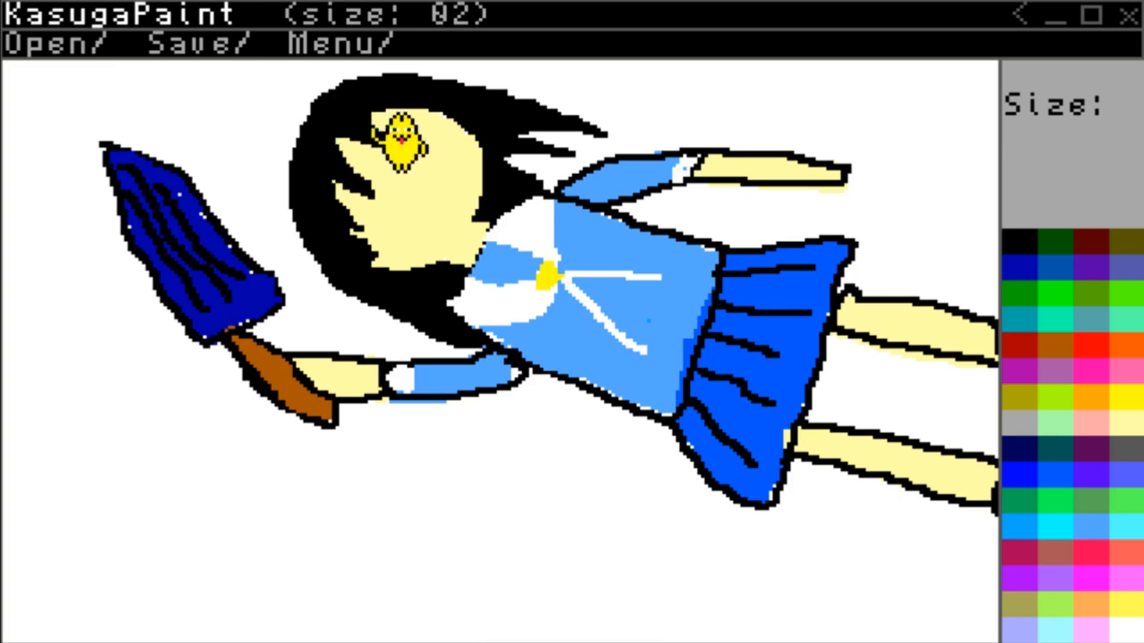
pyautogui.click(1063, 410)
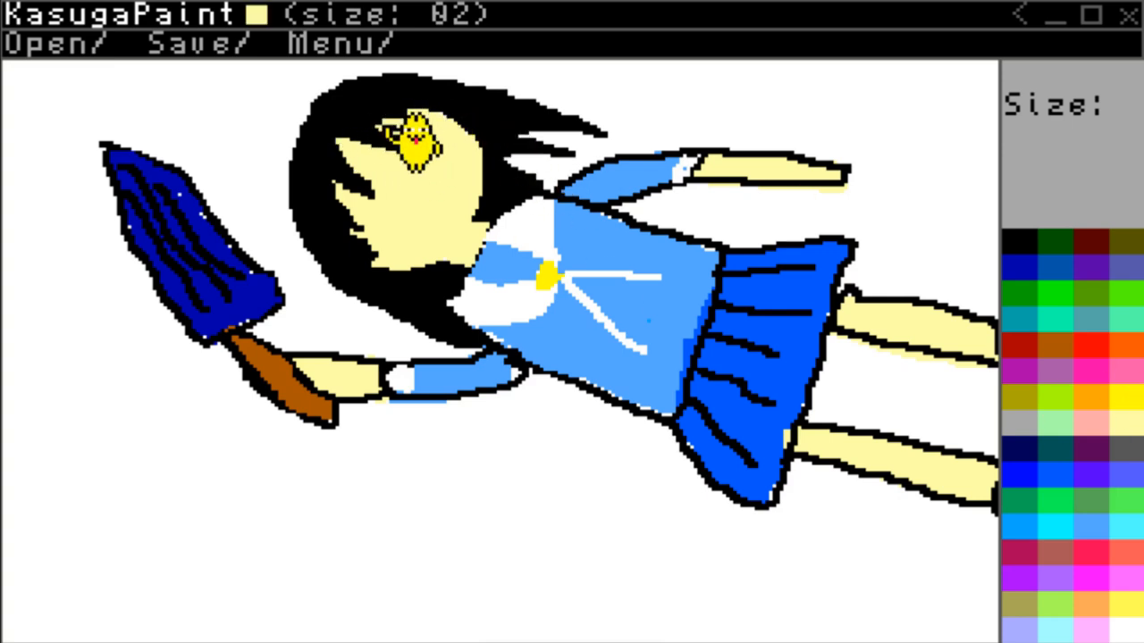
pyautogui.click(1023, 242)
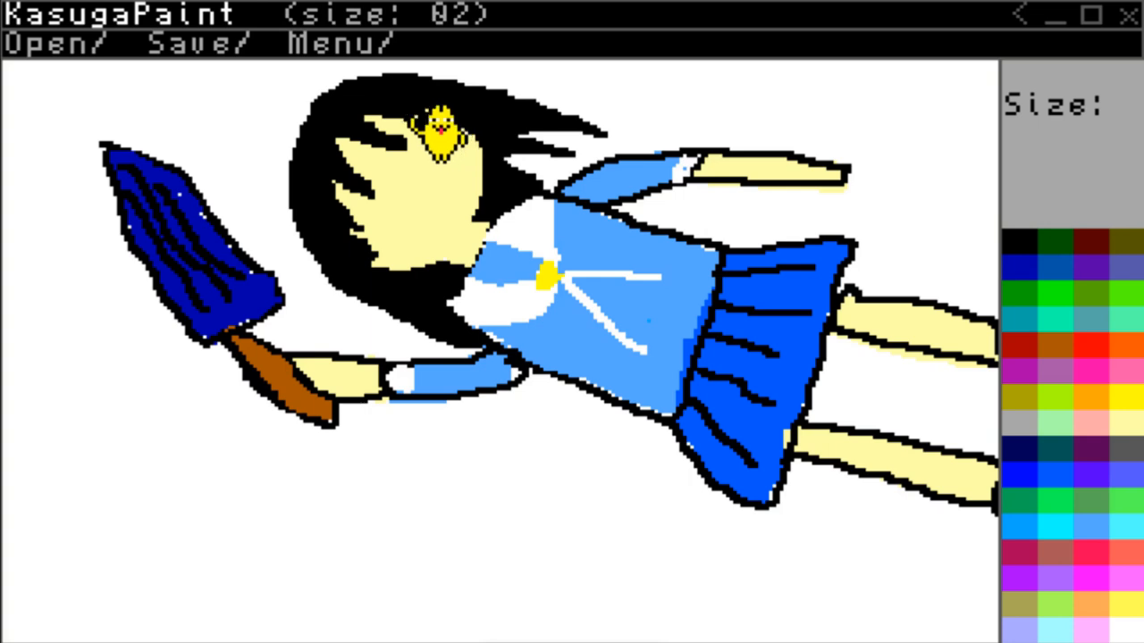
pyautogui.scroll(-1, 524, 300)
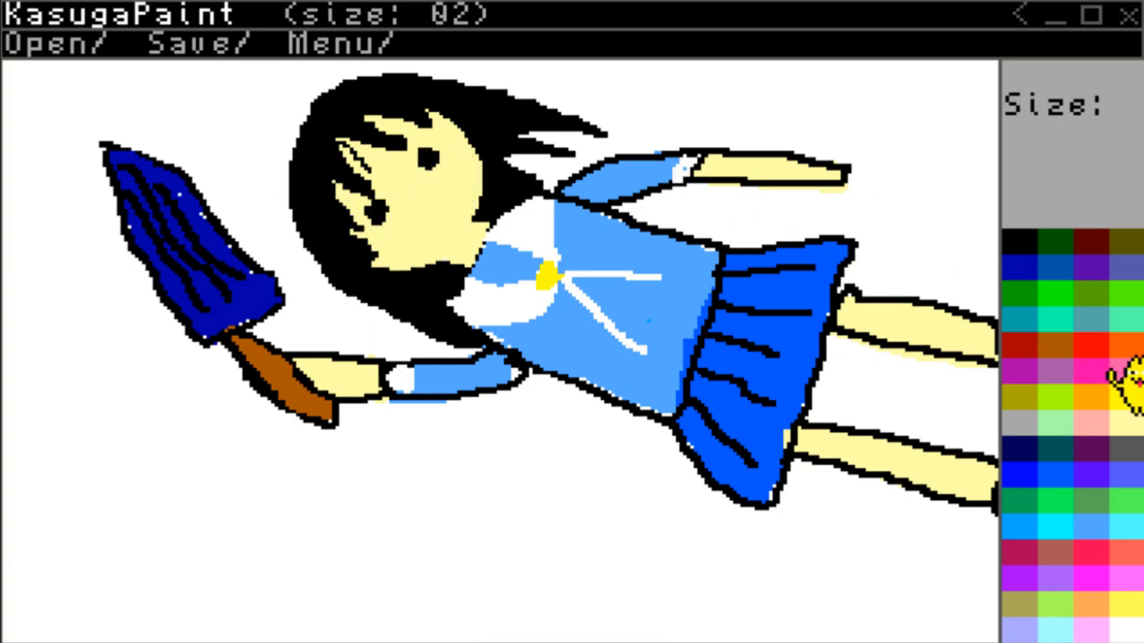
# Draw an open red mouth with a black outline on the face and square off the lower sleeve's cuff in white.
pyautogui.moveTo(409, 227)
pyautogui.mouseDown()
pyautogui.moveTo(454, 216)
pyautogui.moveTo(407, 230)
pyautogui.moveTo(448, 202)
pyautogui.moveTo(407, 223)
pyautogui.mouseUp()
pyautogui.click(1084, 339)
pyautogui.click(1012, 242)
pyautogui.click(1122, 425)
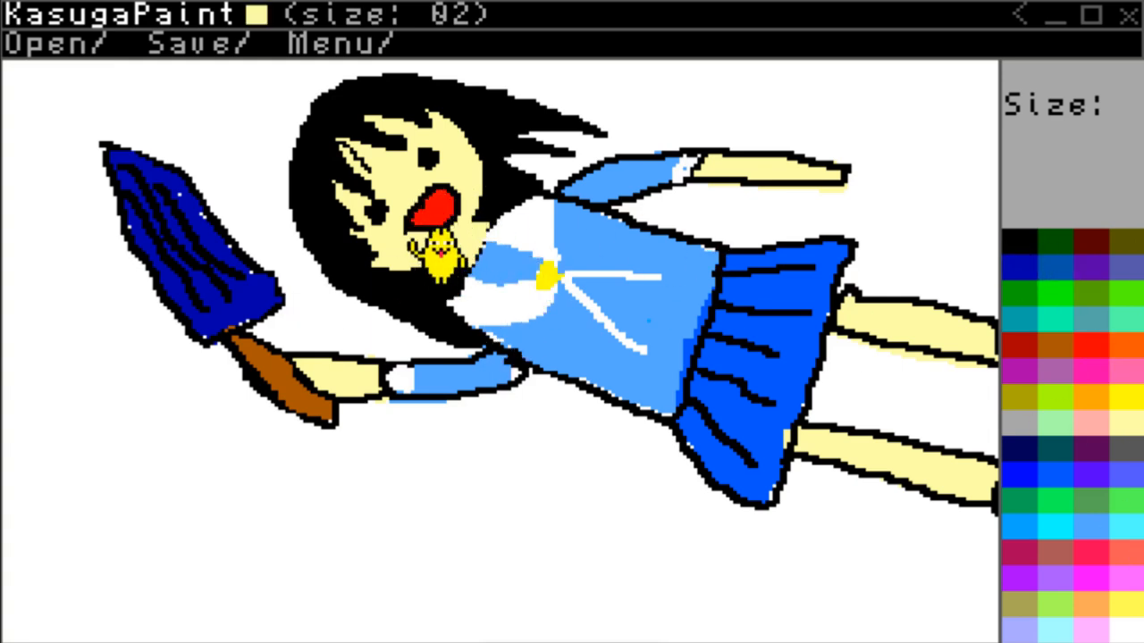
pyautogui.click(1020, 14)
pyautogui.click(1019, 14)
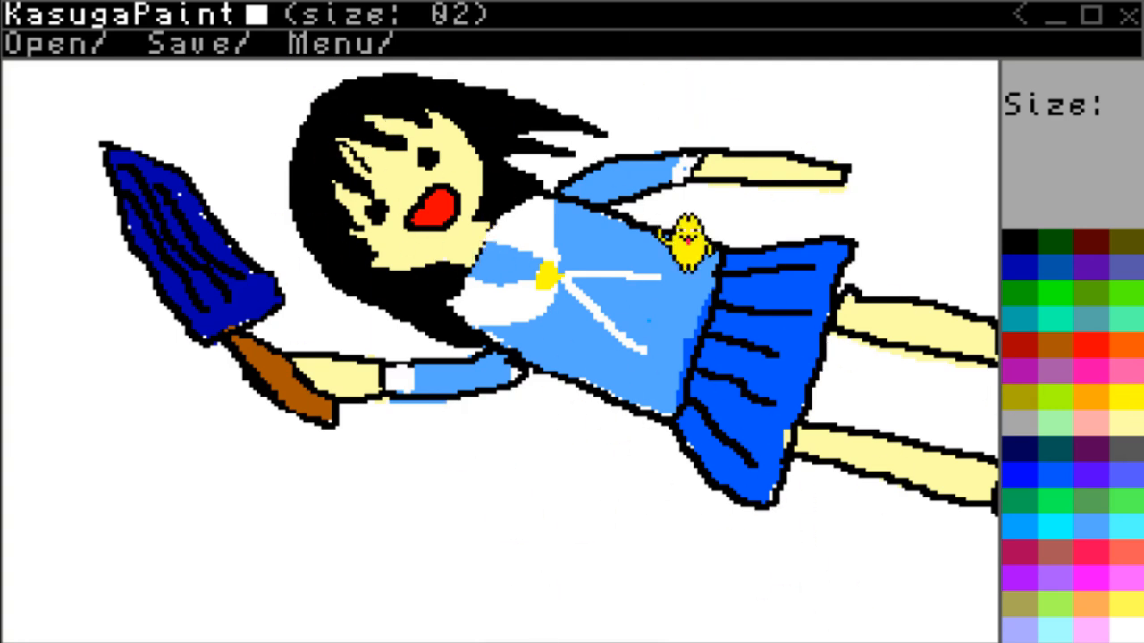
# Shade the skirt's lower edge dark blue and touch up the black outline where the upper leg meets the skirt.
pyautogui.click(1020, 266)
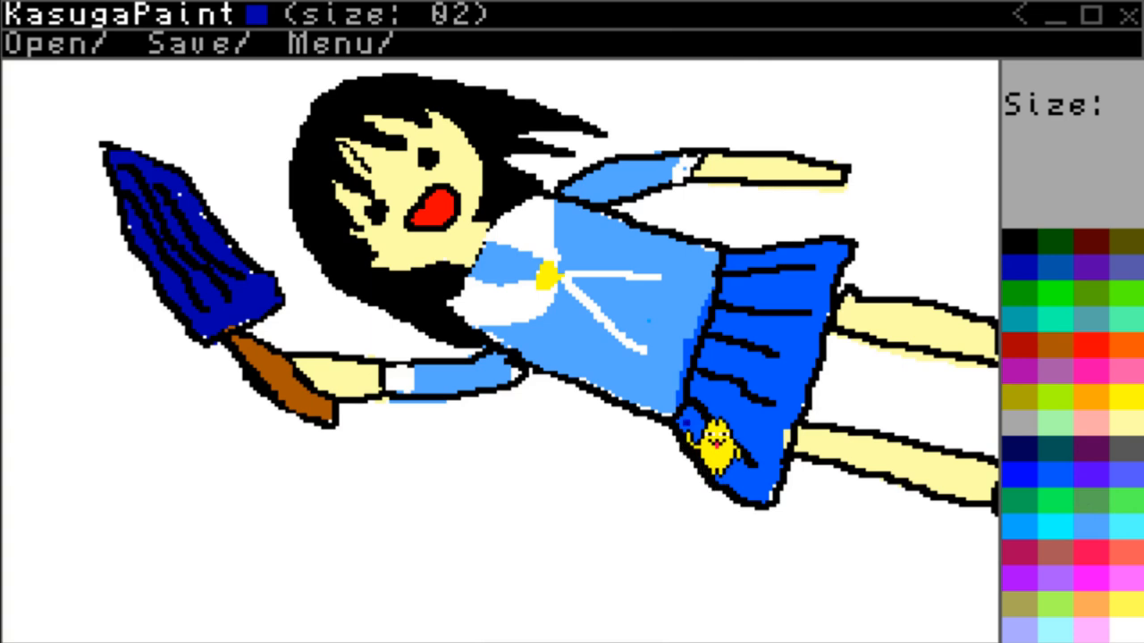
pyautogui.moveTo(714, 444)
pyautogui.mouseDown()
pyautogui.moveTo(791, 511)
pyautogui.moveTo(689, 450)
pyautogui.mouseUp()
pyautogui.moveTo(757, 492); pyautogui.dragTo(773, 490)
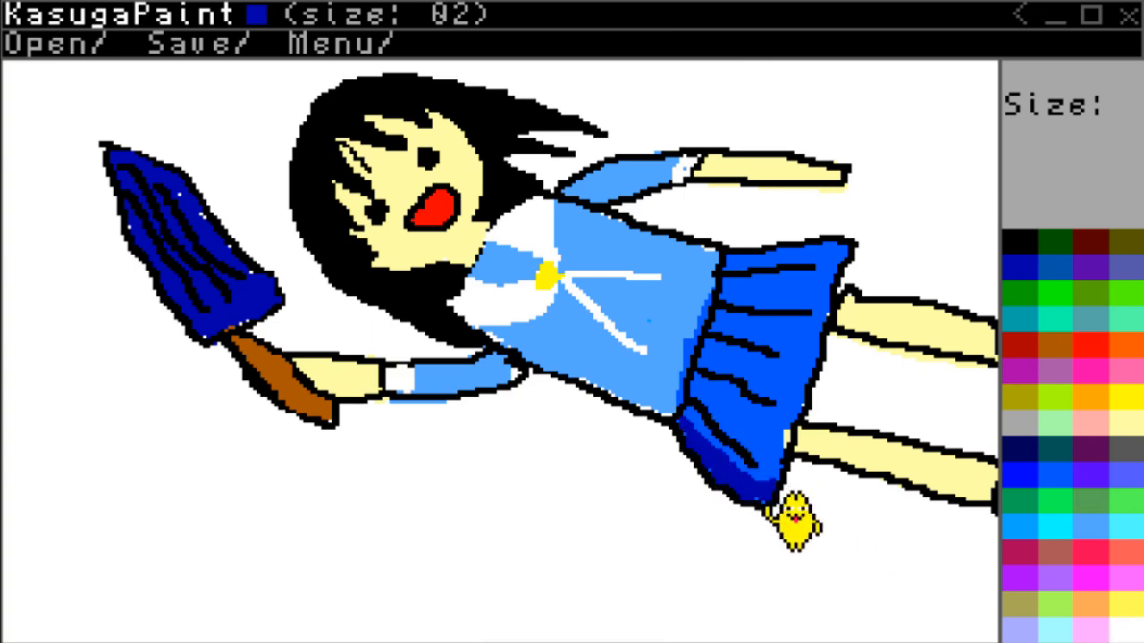
pyautogui.click(1047, 487)
pyautogui.click(1035, 243)
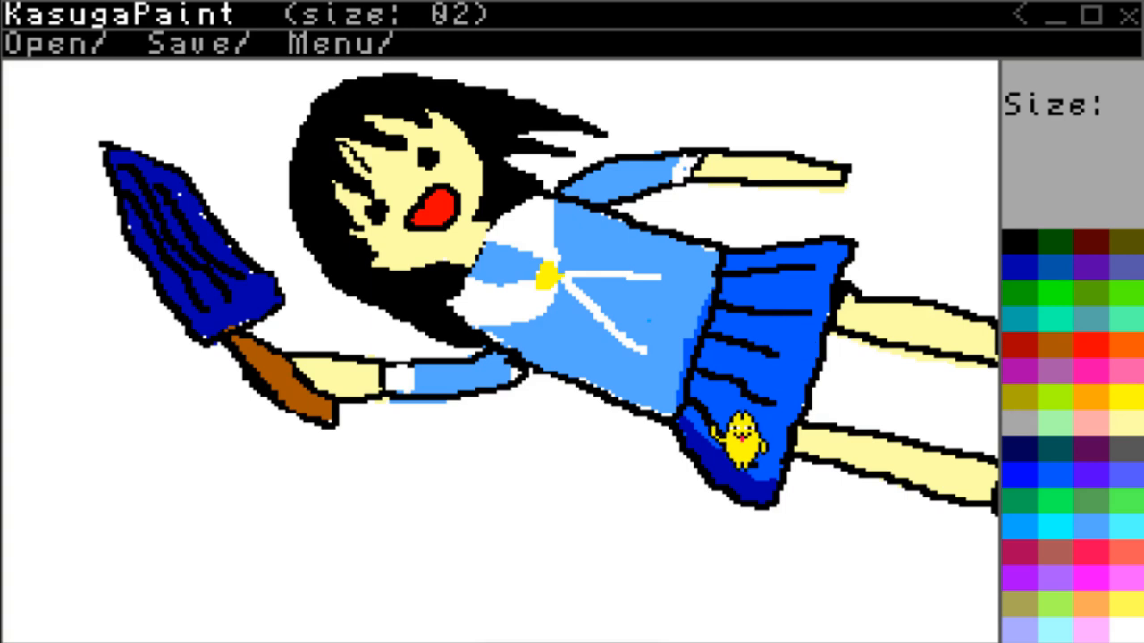
# Shade the lower edges of the shirt and lower sleeve bright blue, and those of the white collar and cuff grey.
pyautogui.click(1063, 496)
pyautogui.moveTo(509, 351)
pyautogui.mouseDown()
pyautogui.moveTo(697, 424)
pyautogui.moveTo(593, 391)
pyautogui.moveTo(554, 365)
pyautogui.moveTo(691, 427)
pyautogui.moveTo(611, 400)
pyautogui.moveTo(677, 419)
pyautogui.mouseUp()
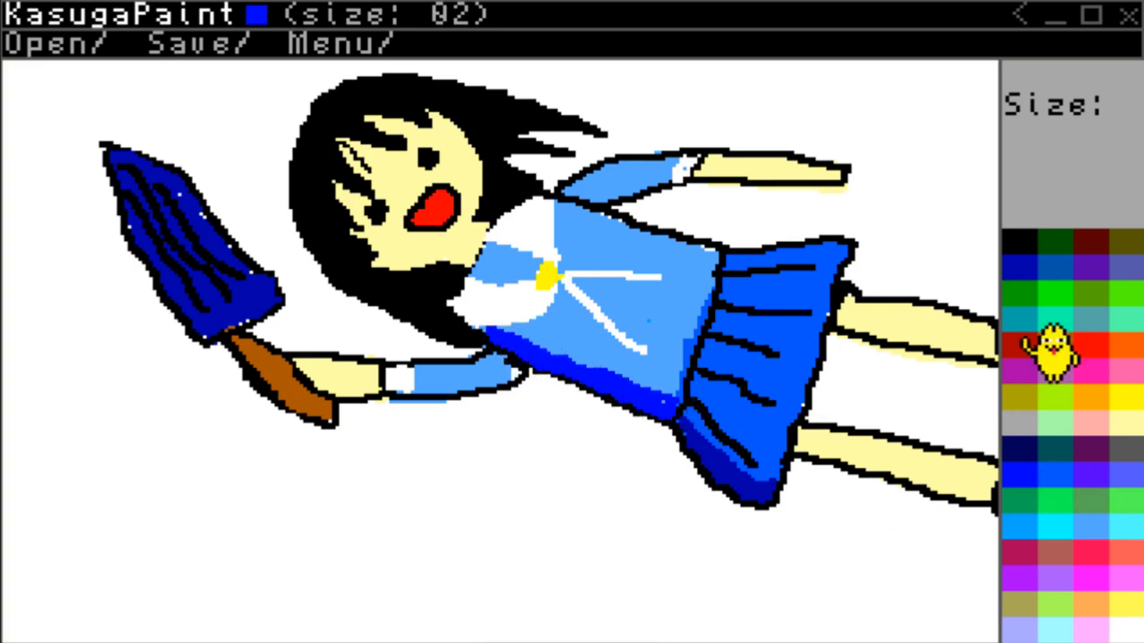
pyautogui.click(1028, 424)
pyautogui.moveTo(462, 297)
pyautogui.mouseDown()
pyautogui.moveTo(531, 324)
pyautogui.moveTo(474, 298)
pyautogui.mouseUp()
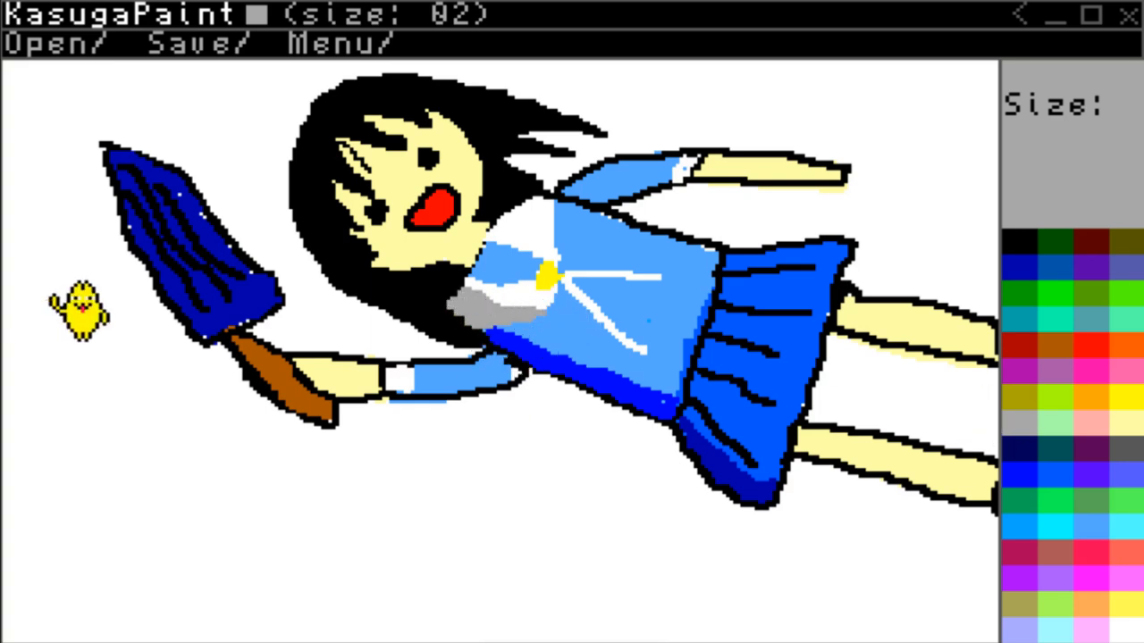
pyautogui.moveTo(505, 313)
pyautogui.mouseDown()
pyautogui.moveTo(534, 327)
pyautogui.moveTo(517, 333)
pyautogui.moveTo(508, 316)
pyautogui.moveTo(557, 333)
pyautogui.moveTo(531, 328)
pyautogui.moveTo(519, 343)
pyautogui.moveTo(539, 316)
pyautogui.mouseUp()
pyautogui.click(1019, 423)
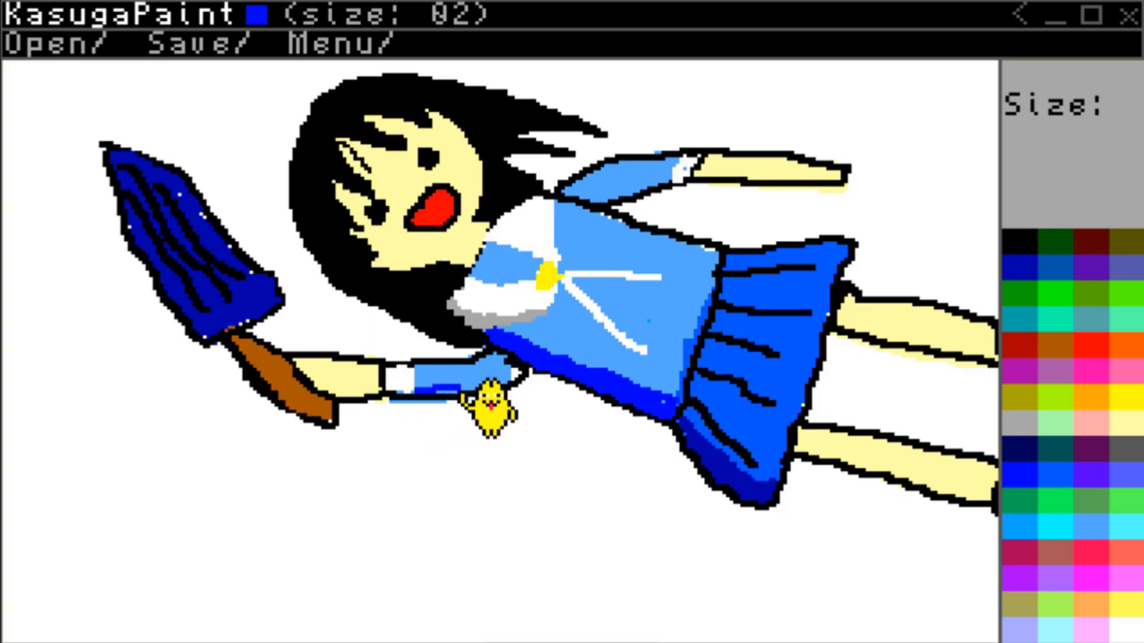
# Try yellow, light pink, teal and brown as shading colours on the forearm holding the dark blue object.
pyautogui.click(1124, 398)
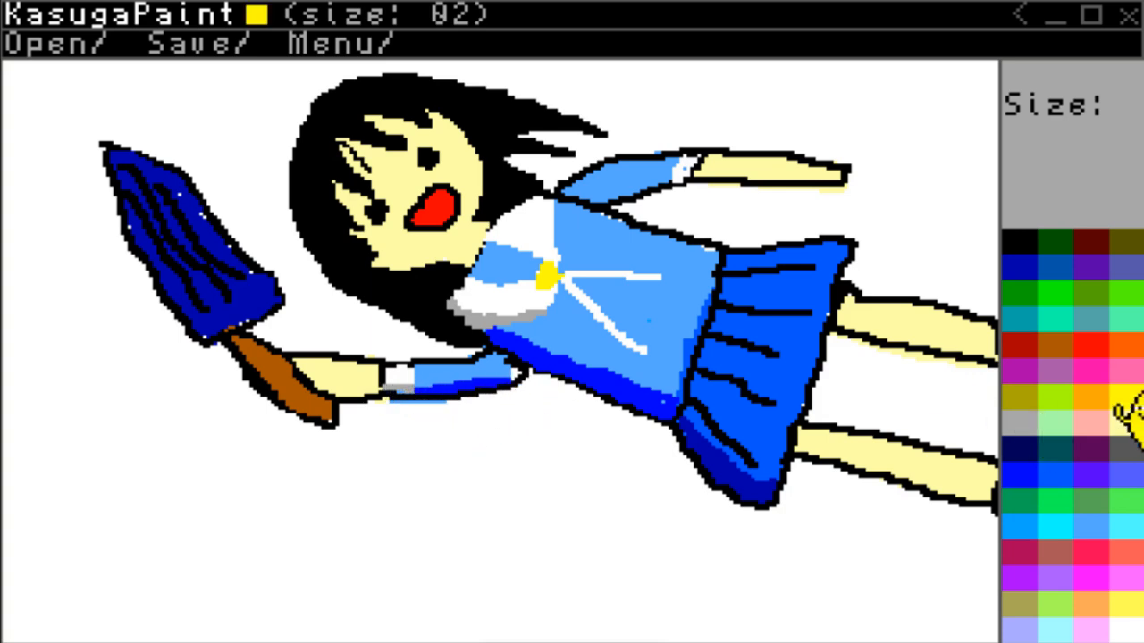
pyautogui.moveTo(358, 404); pyautogui.dragTo(398, 408)
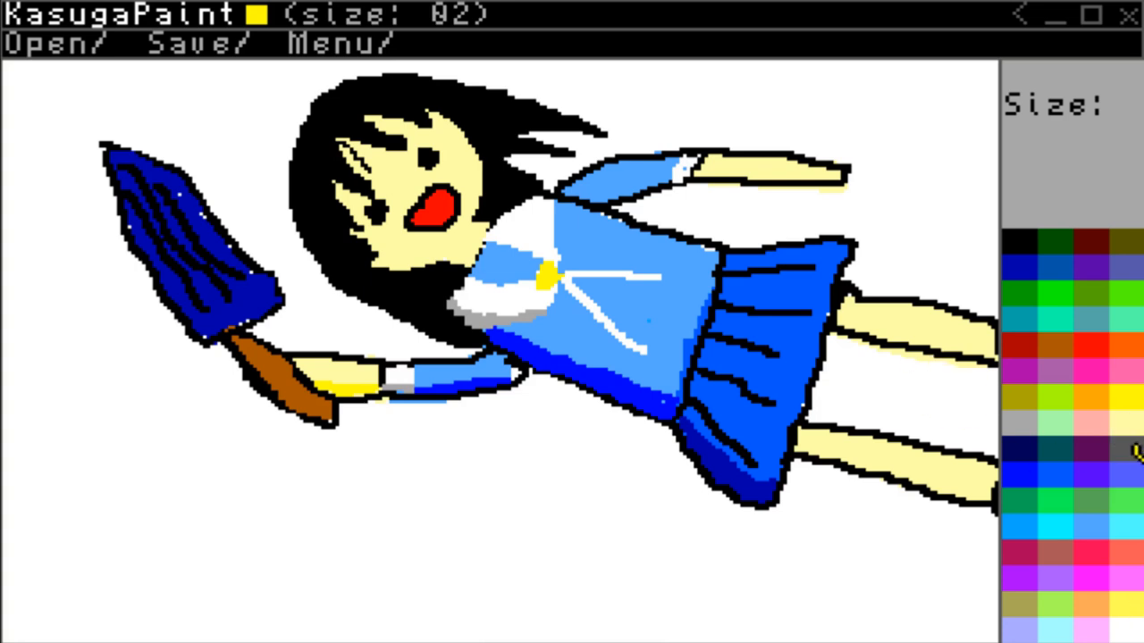
pyautogui.click(1092, 420)
pyautogui.moveTo(388, 415)
pyautogui.mouseDown()
pyautogui.moveTo(342, 391)
pyautogui.moveTo(382, 411)
pyautogui.mouseUp()
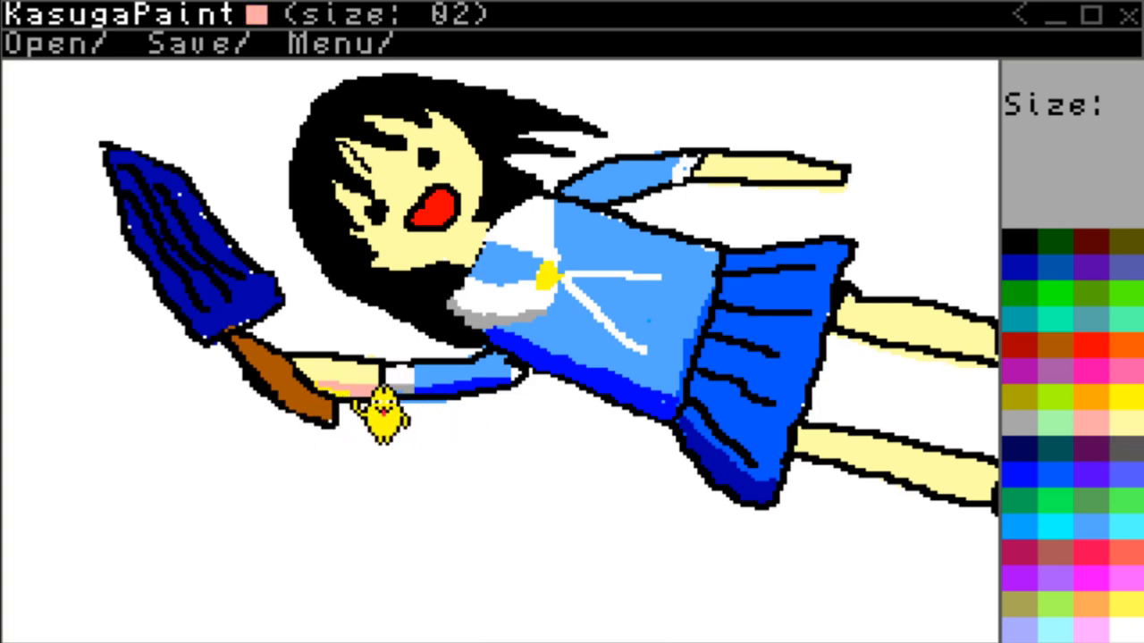
pyautogui.click(1101, 428)
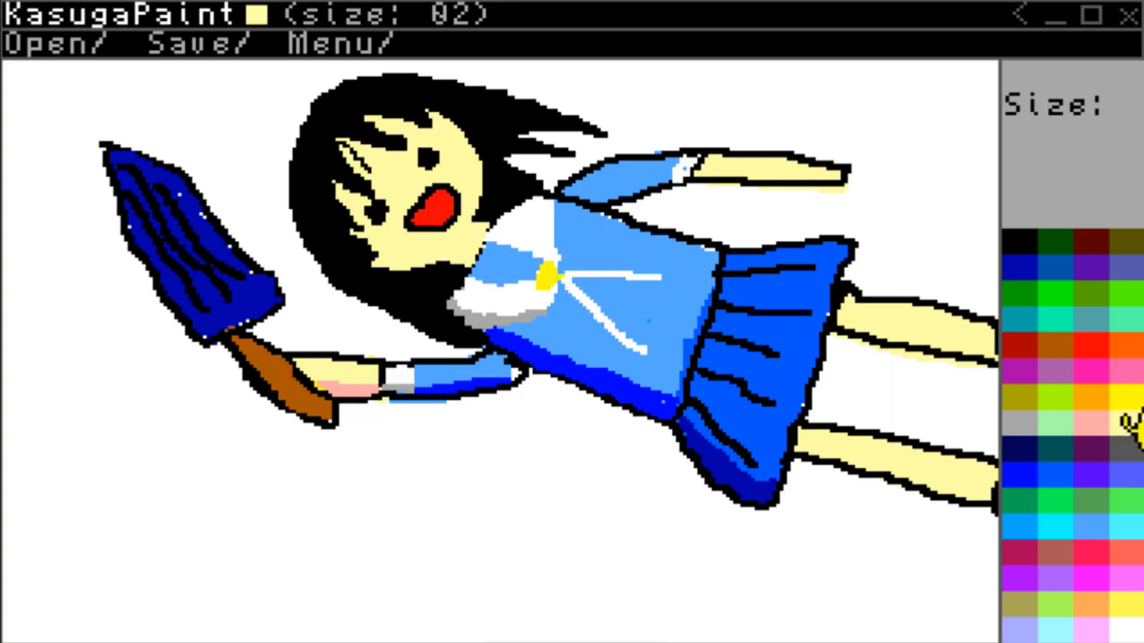
pyautogui.moveTo(331, 411)
pyautogui.mouseDown()
pyautogui.moveTo(396, 416)
pyautogui.moveTo(366, 411)
pyautogui.moveTo(348, 384)
pyautogui.moveTo(367, 383)
pyautogui.mouseUp()
pyautogui.click(1057, 554)
pyautogui.click(1055, 322)
pyautogui.click(1057, 352)
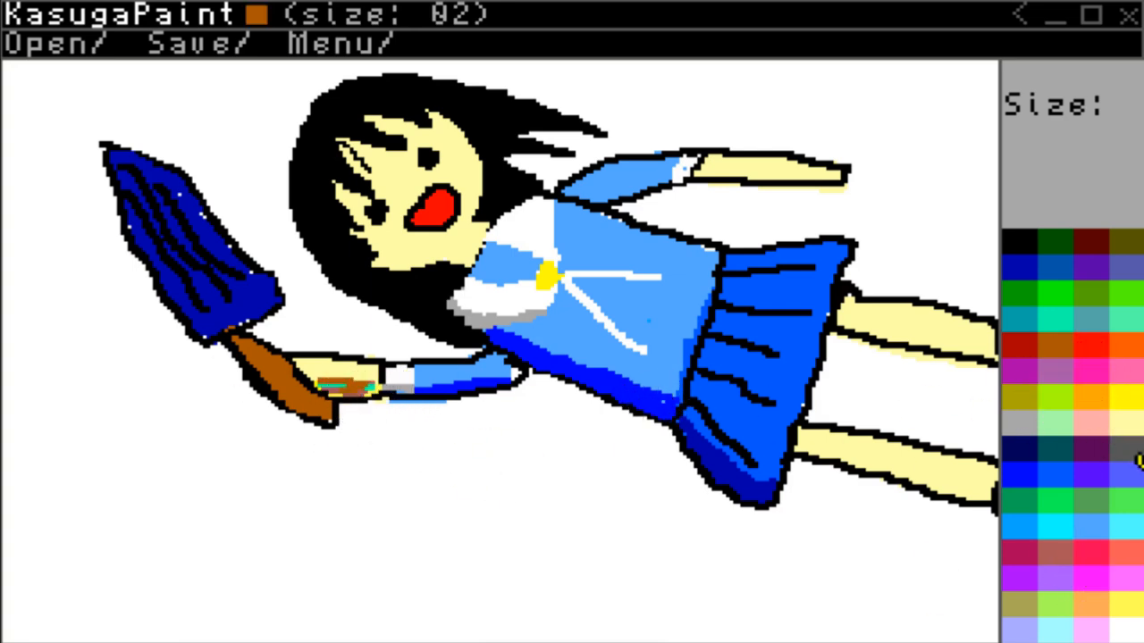
# Shade the lower edge of the forearm holding the object in khaki, trimming the shadow with pale yellow.
pyautogui.click(1018, 608)
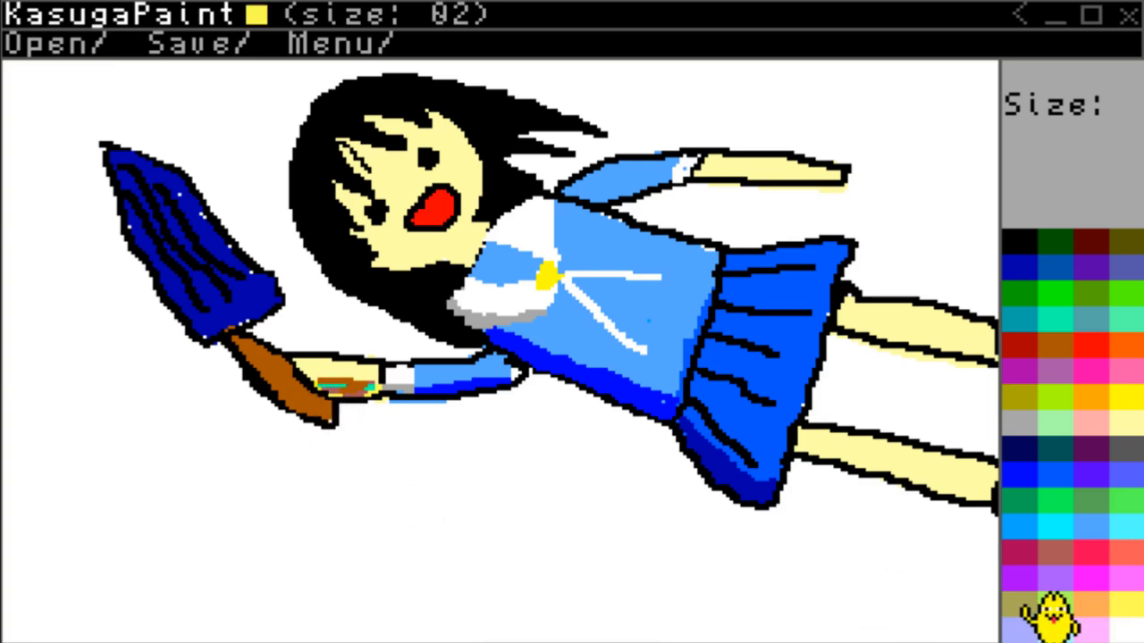
pyautogui.moveTo(368, 382)
pyautogui.mouseDown()
pyautogui.moveTo(408, 412)
pyautogui.moveTo(346, 403)
pyautogui.moveTo(395, 399)
pyautogui.moveTo(350, 403)
pyautogui.moveTo(398, 400)
pyautogui.mouseUp()
pyautogui.click(1128, 424)
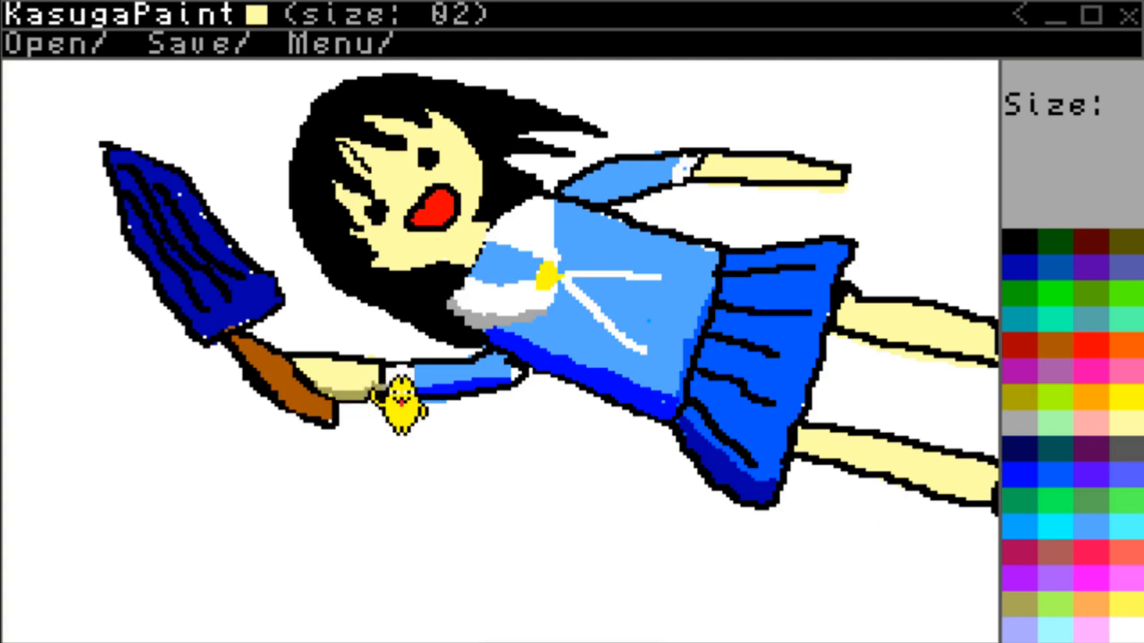
# Shade the lower leg's bottom edge khaki from skirt to shoe, trimming the shadow's upper border with pale yellow.
pyautogui.click(1067, 630)
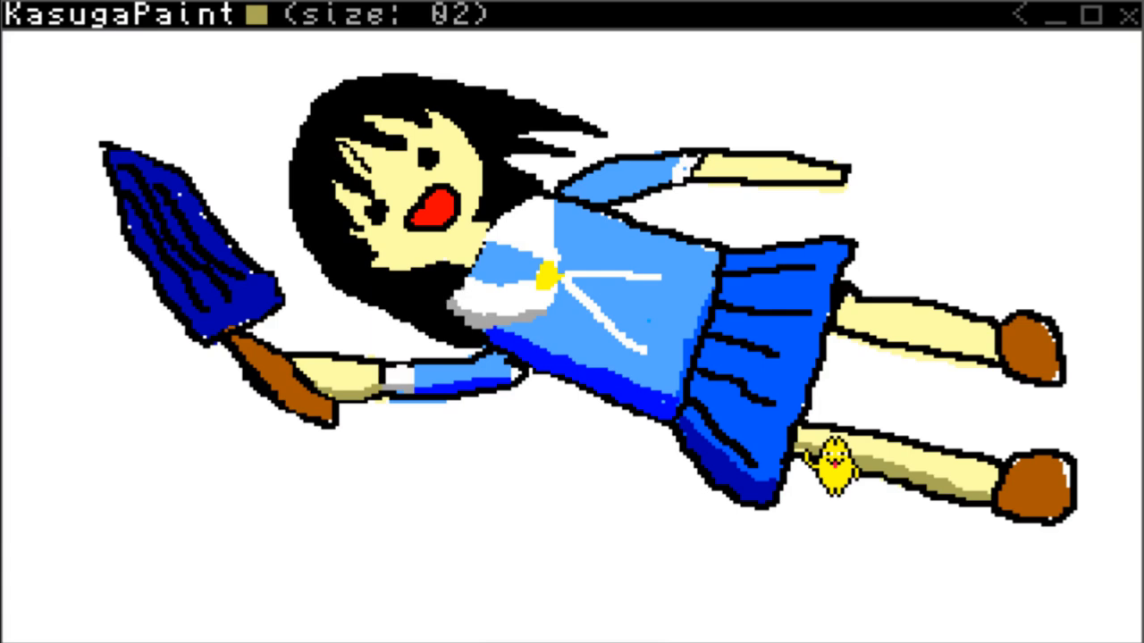
pyautogui.rightClick(920, 407)
pyautogui.click(1122, 409)
pyautogui.rightClick(1108, 416)
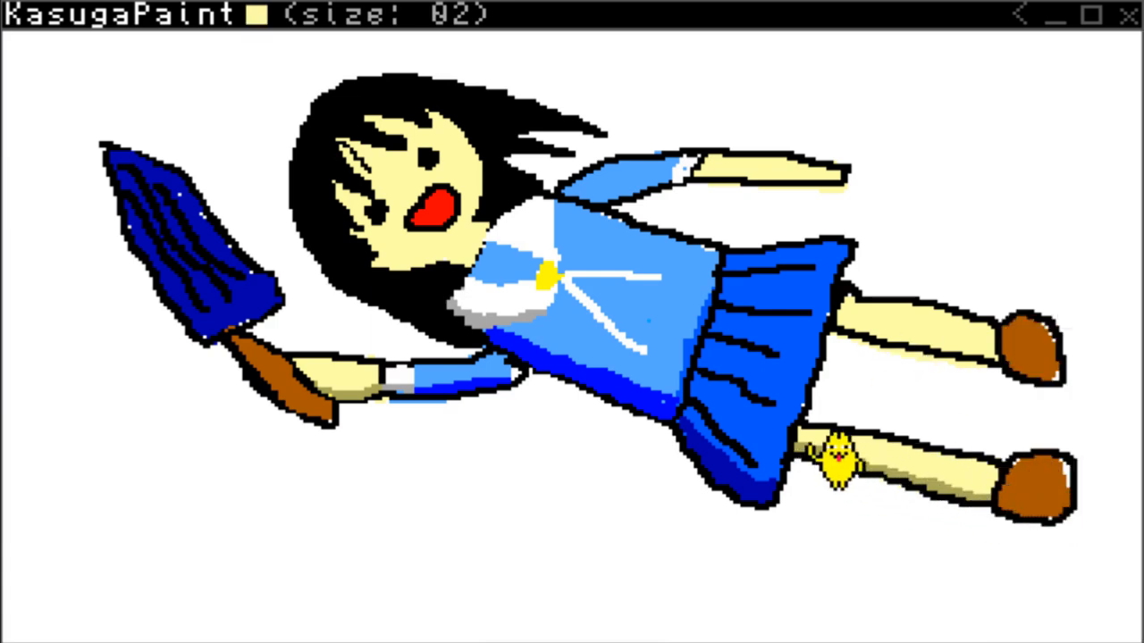
pyautogui.rightClick(900, 479)
# Shade the upper leg's bottom edge khaki from skirt to shoe, cleaning it up with pale yellow and black.
pyautogui.click(1050, 615)
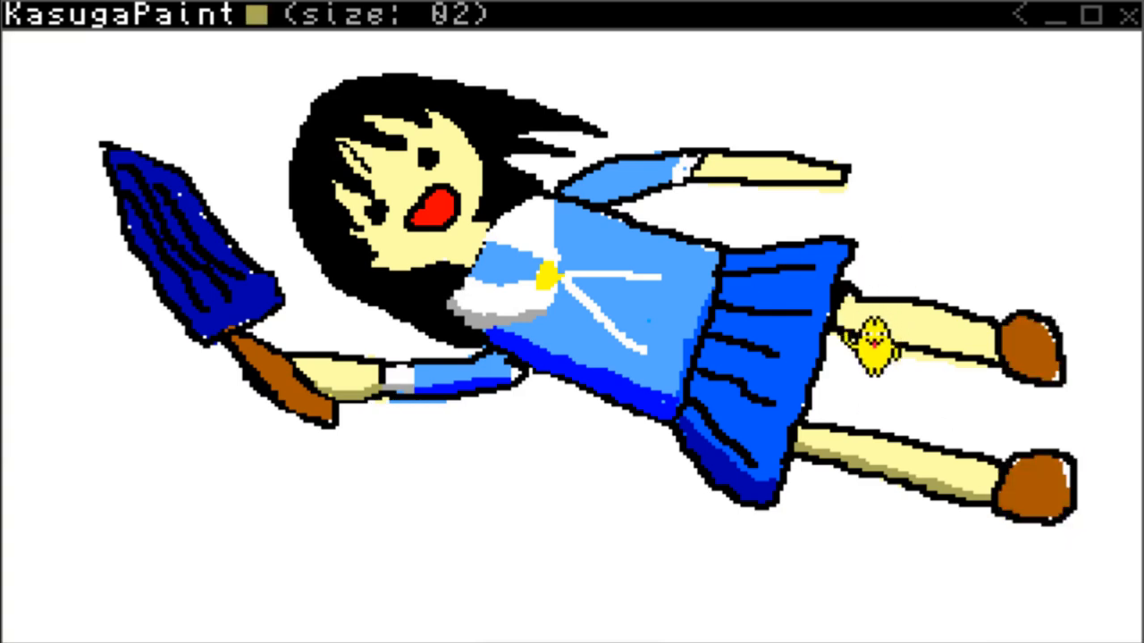
pyautogui.moveTo(885, 340); pyautogui.dragTo(1021, 375)
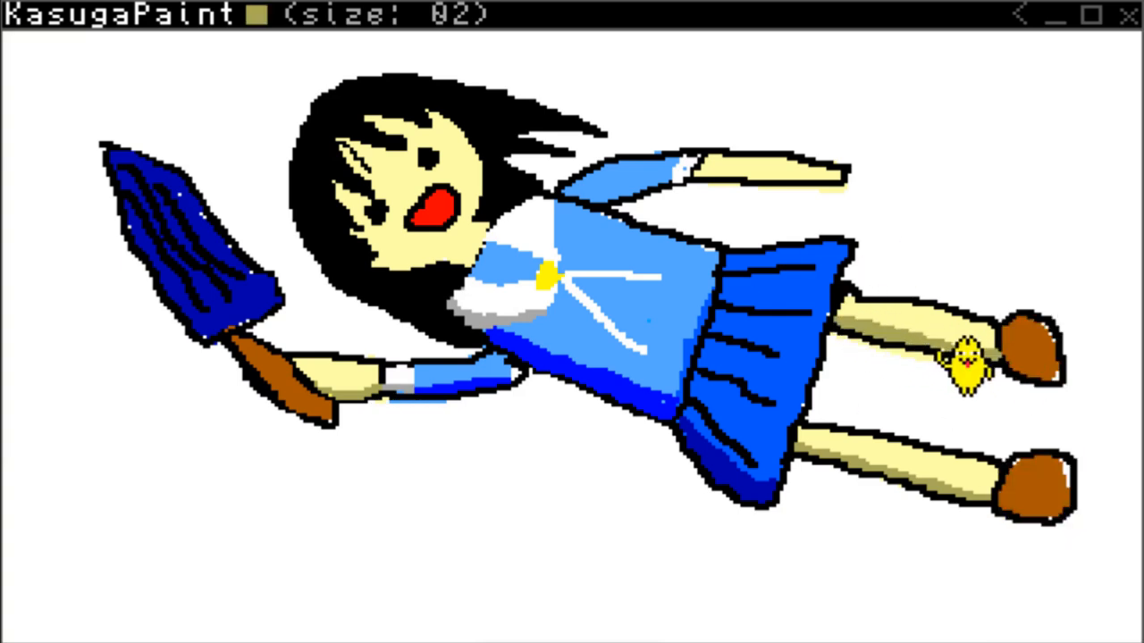
pyautogui.click(1019, 615)
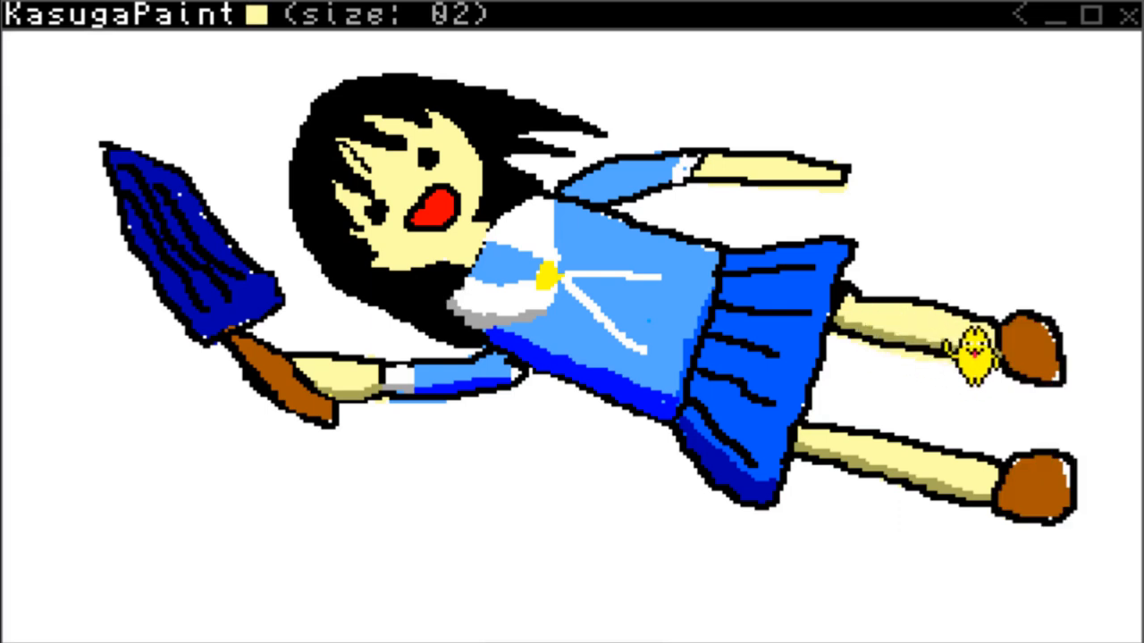
pyautogui.press('Tab')
pyautogui.click(1025, 243)
pyautogui.press('Tab')
pyautogui.press('Tab')
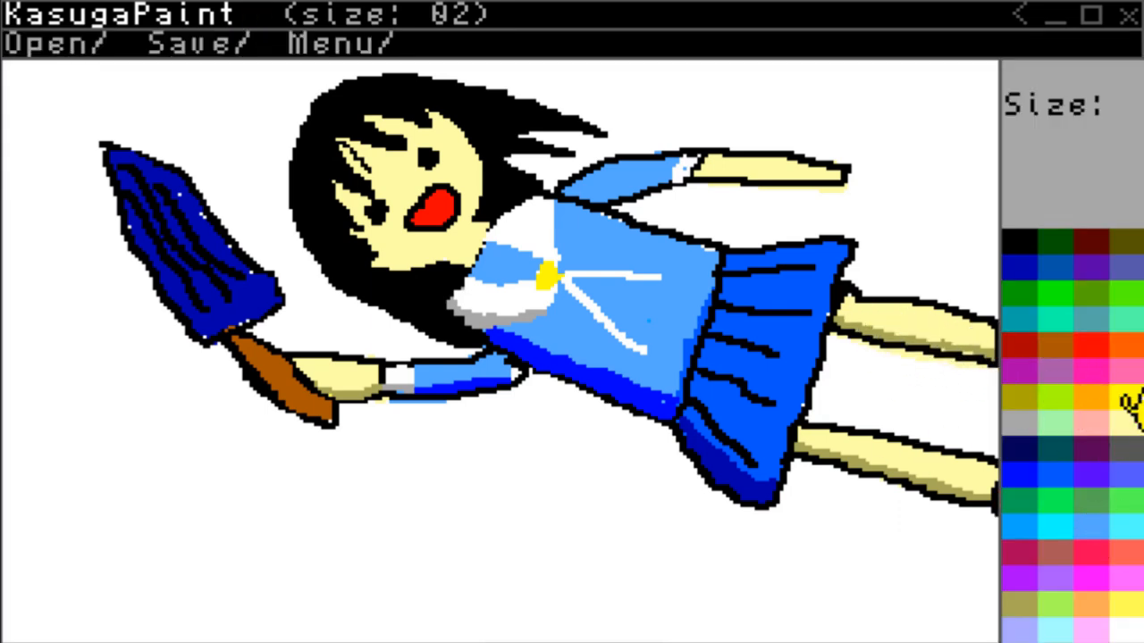
# Shape the hair edge at the lower cheek with pale yellow and black, and shade the free forearm's lower edge khaki.
pyautogui.click(1128, 423)
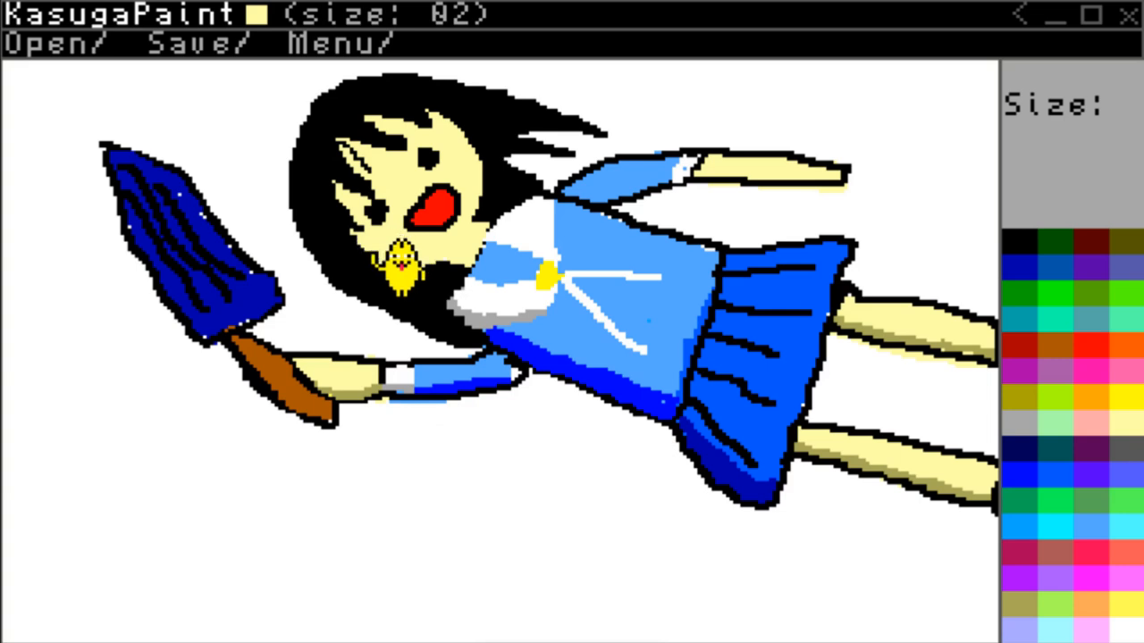
pyautogui.click(1028, 245)
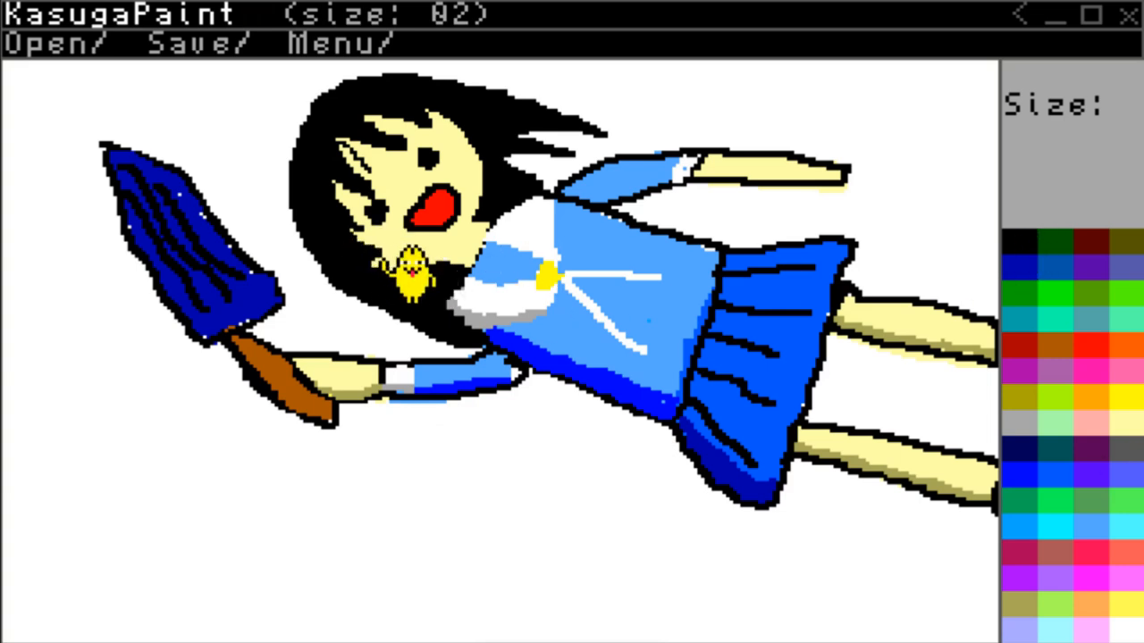
pyautogui.click(1027, 612)
pyautogui.press('Tab')
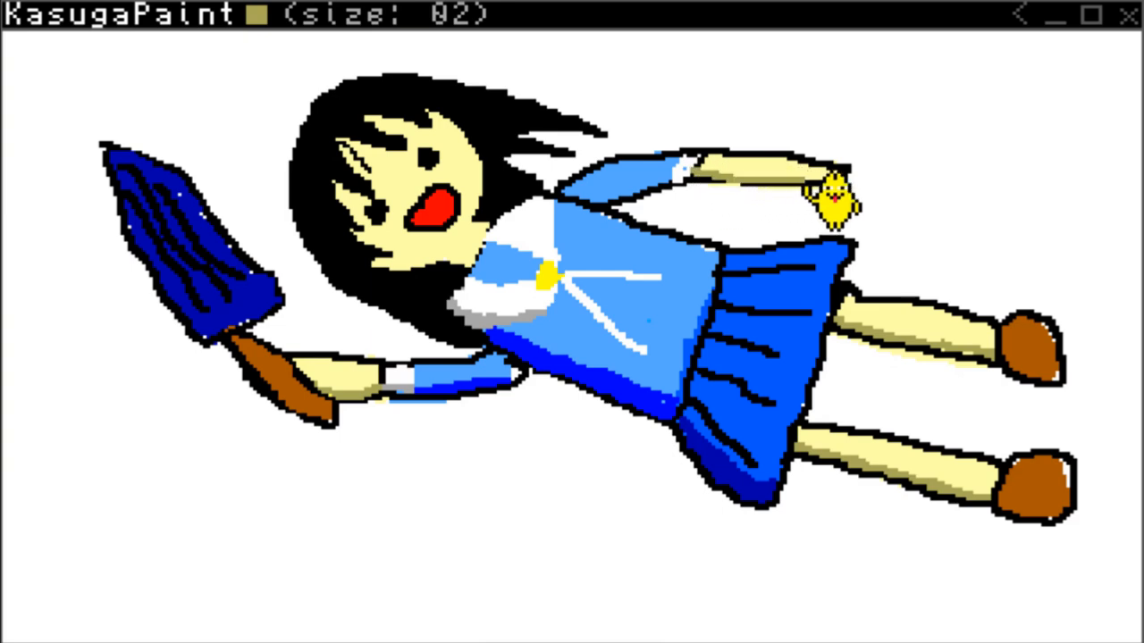
pyautogui.press('Tab')
pyautogui.click(1078, 262)
pyautogui.press('Tab')
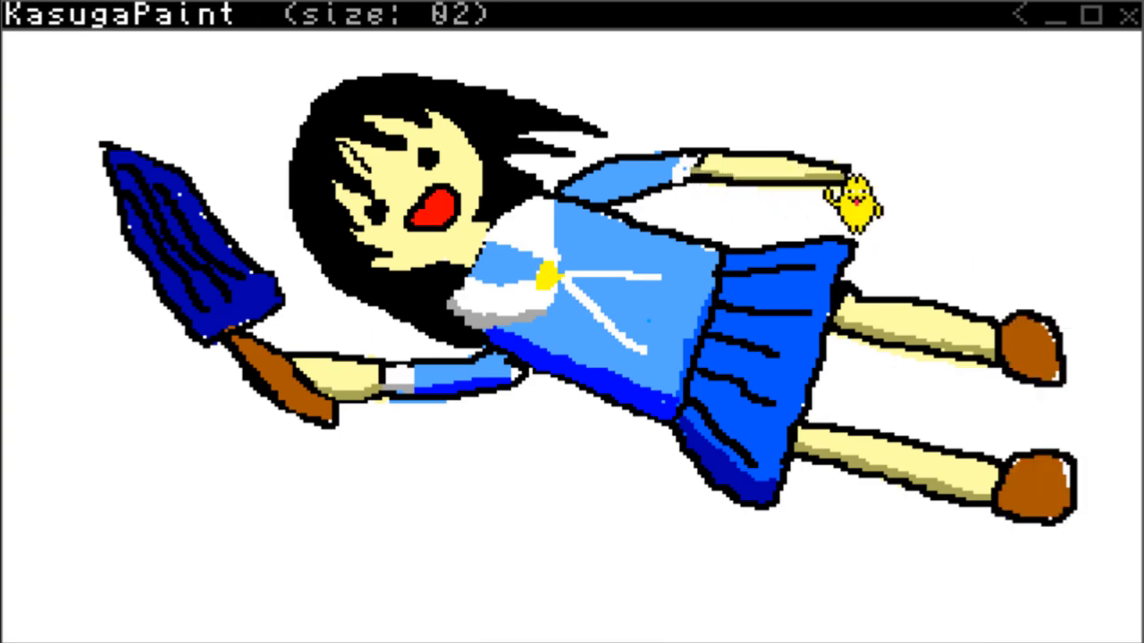
# Shade the face's lower edge along the hair and the lower side of the neck in khaki.
pyautogui.press('Tab')
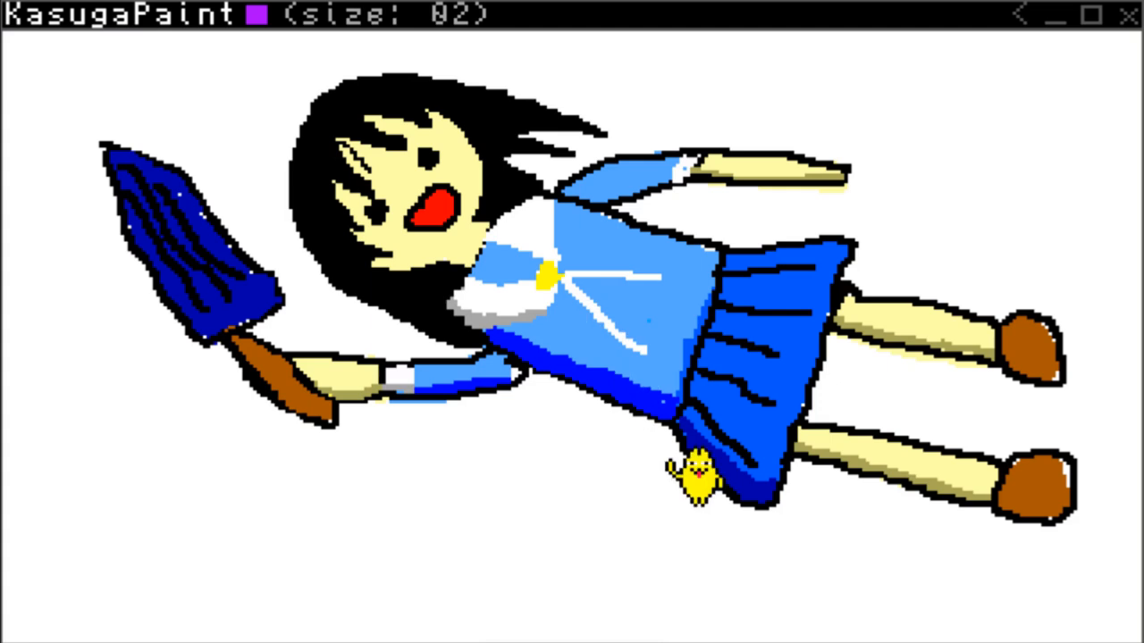
pyautogui.click(373, 261)
pyautogui.rightClick(375, 262)
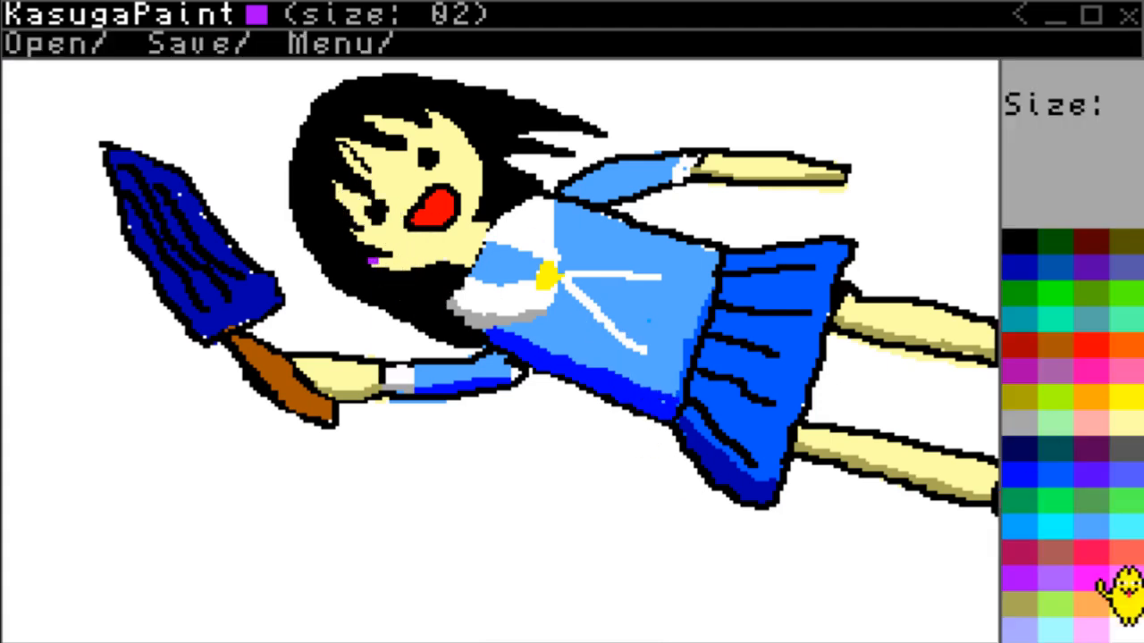
pyautogui.click(1017, 597)
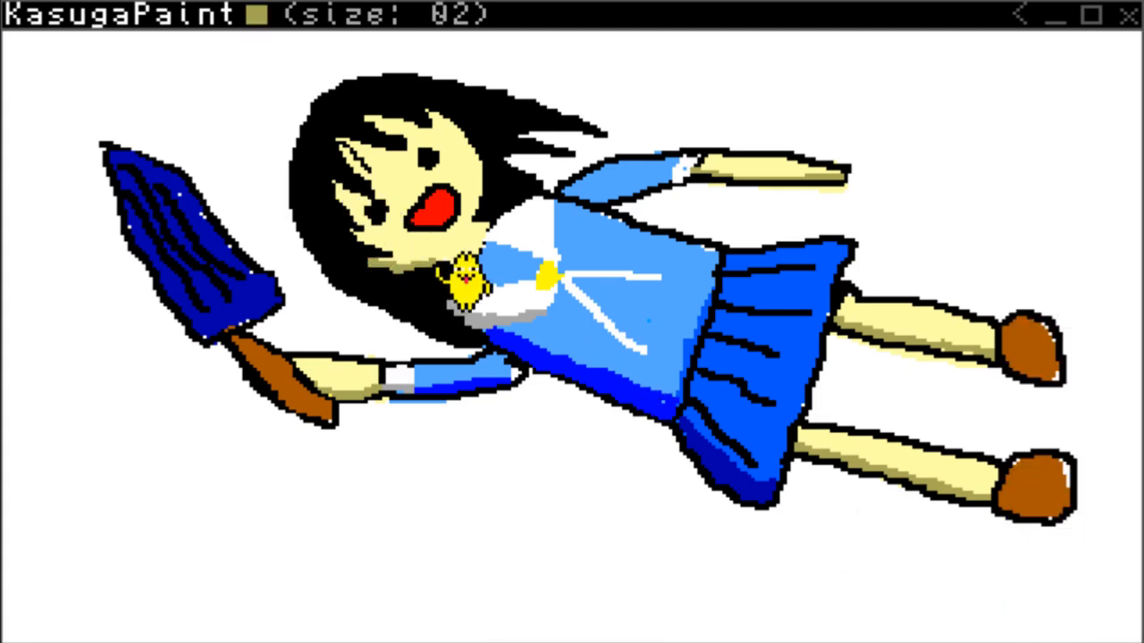
pyautogui.rightClick(505, 288)
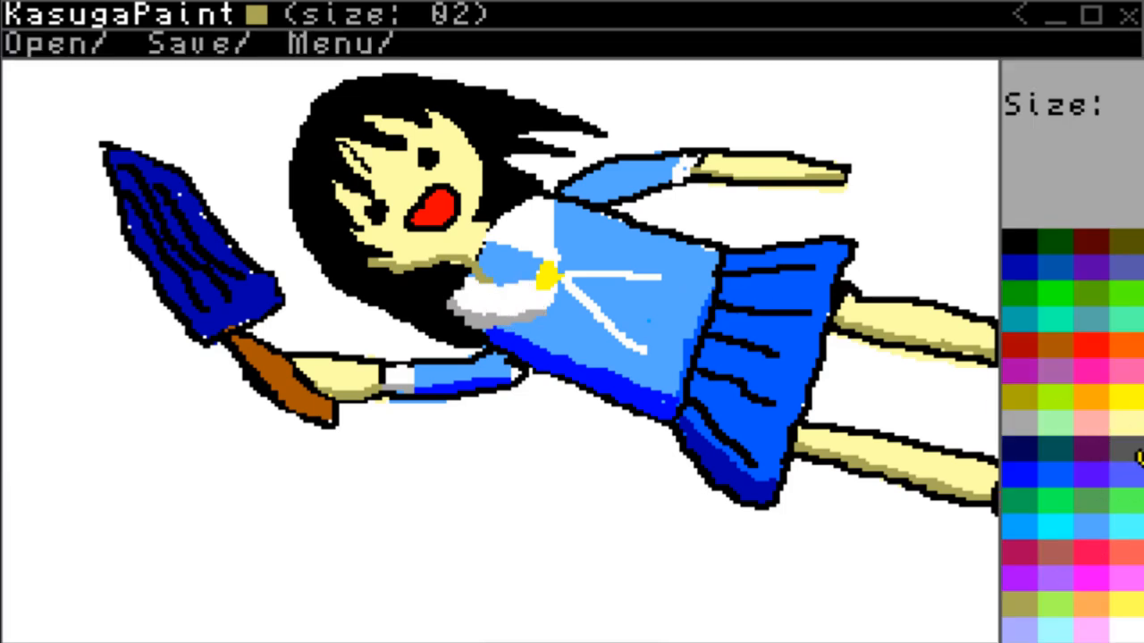
# Extend the neck into the collar opening with pale yellow and repaint the shirt's neckline light blue.
pyautogui.click(1128, 417)
pyautogui.moveTo(500, 252); pyautogui.dragTo(486, 272)
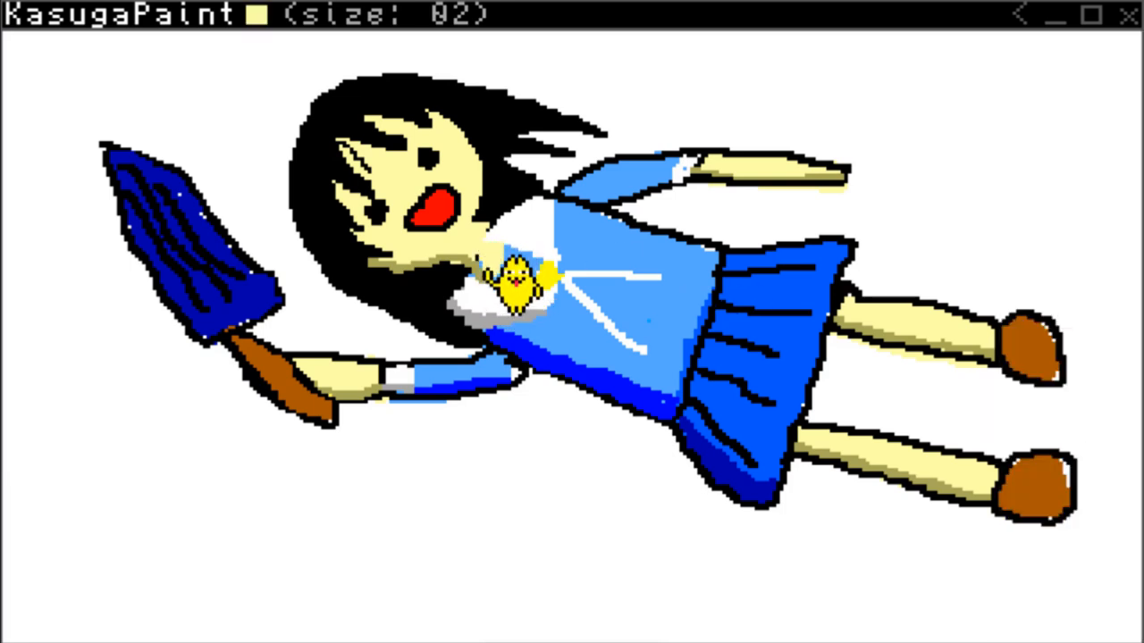
pyautogui.rightClick(593, 319)
pyautogui.click(1092, 529)
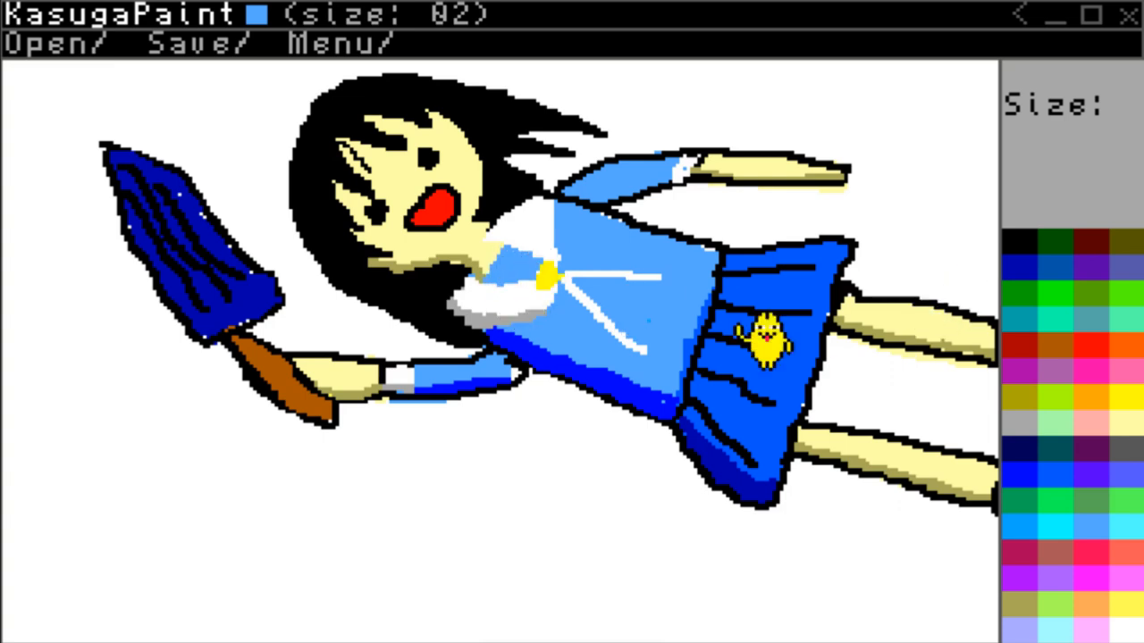
# Redraw the black hair tip over the khaki shading at the lower cheek.
pyautogui.click(1026, 612)
pyautogui.click(1018, 241)
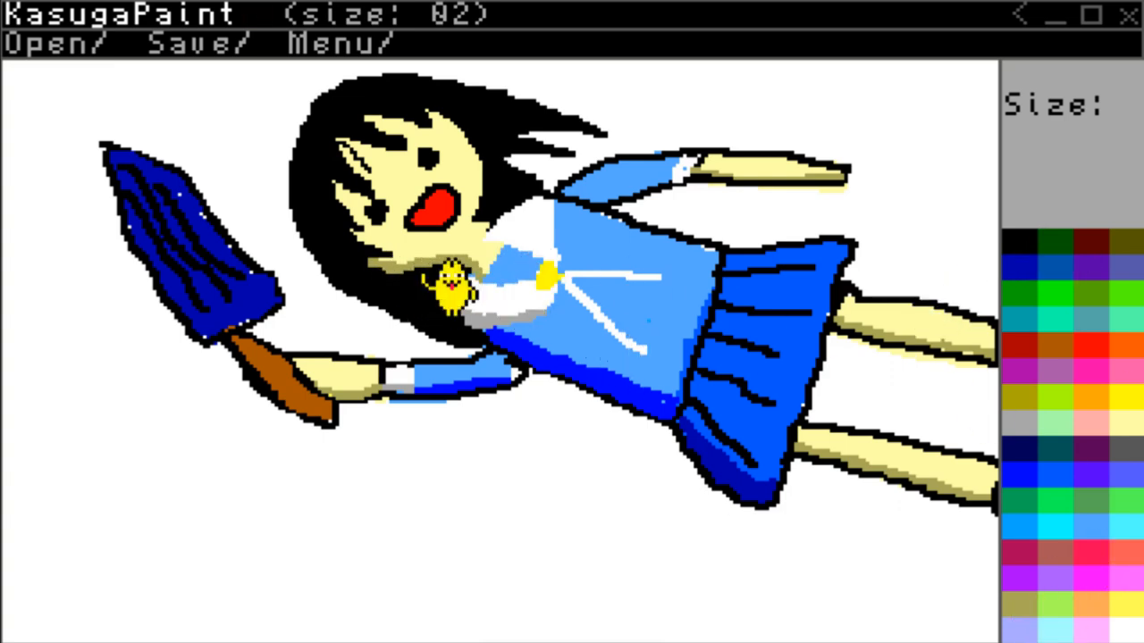
pyautogui.moveTo(384, 268); pyautogui.dragTo(370, 262)
# Shade the face's edge along the hair beside the lower eye in khaki with a size 1 brush.
pyautogui.scroll(-1, 384, 288)
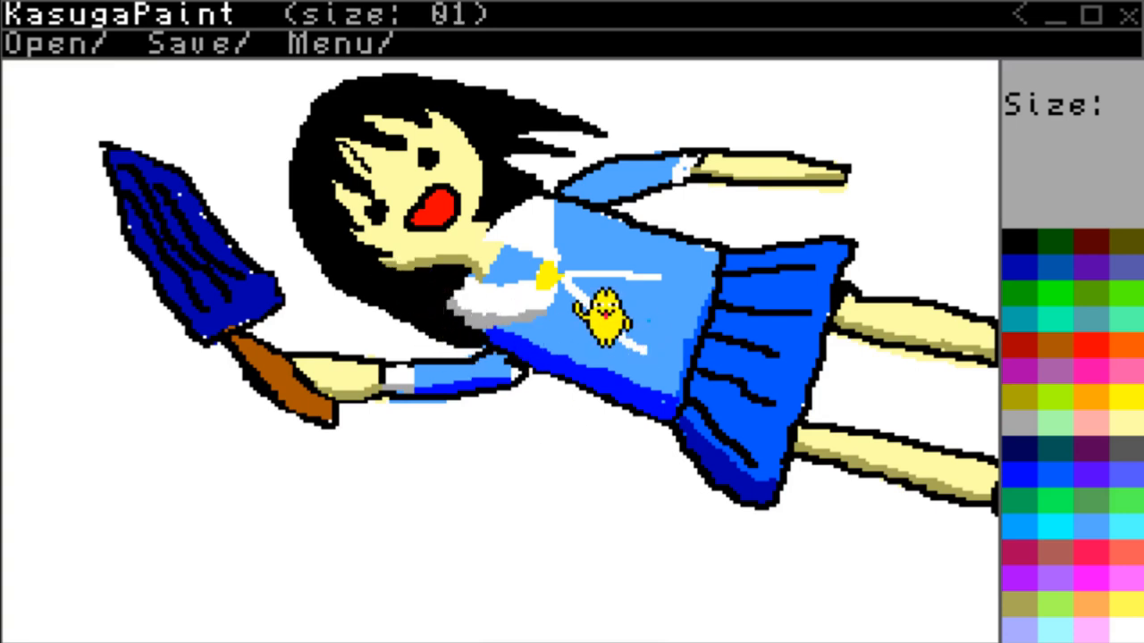
pyautogui.click(1021, 605)
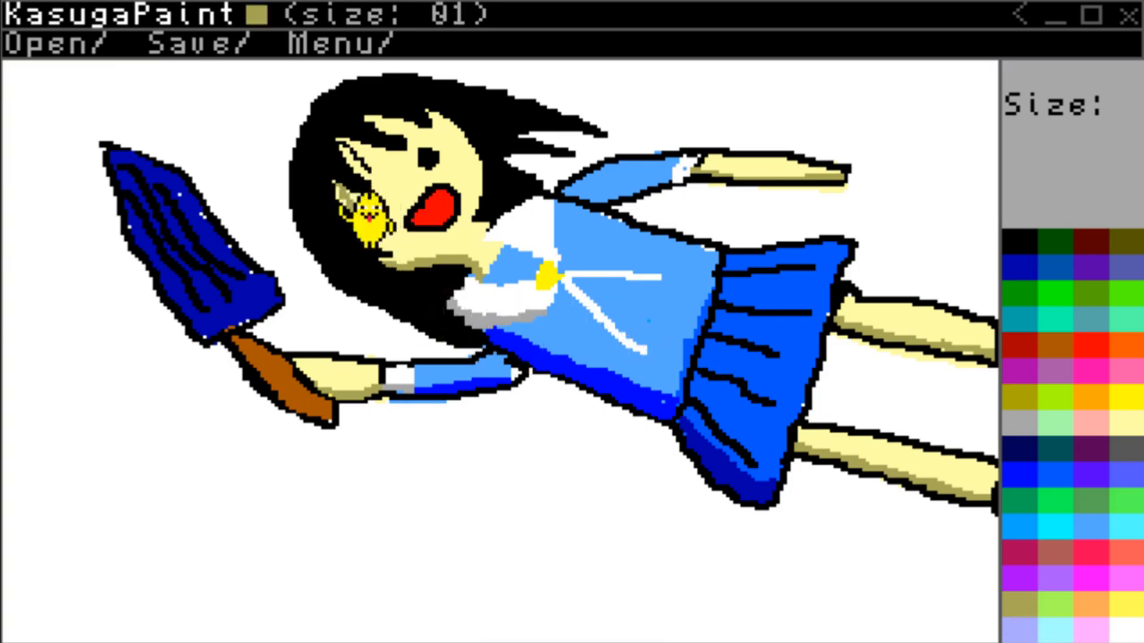
pyautogui.click(1019, 246)
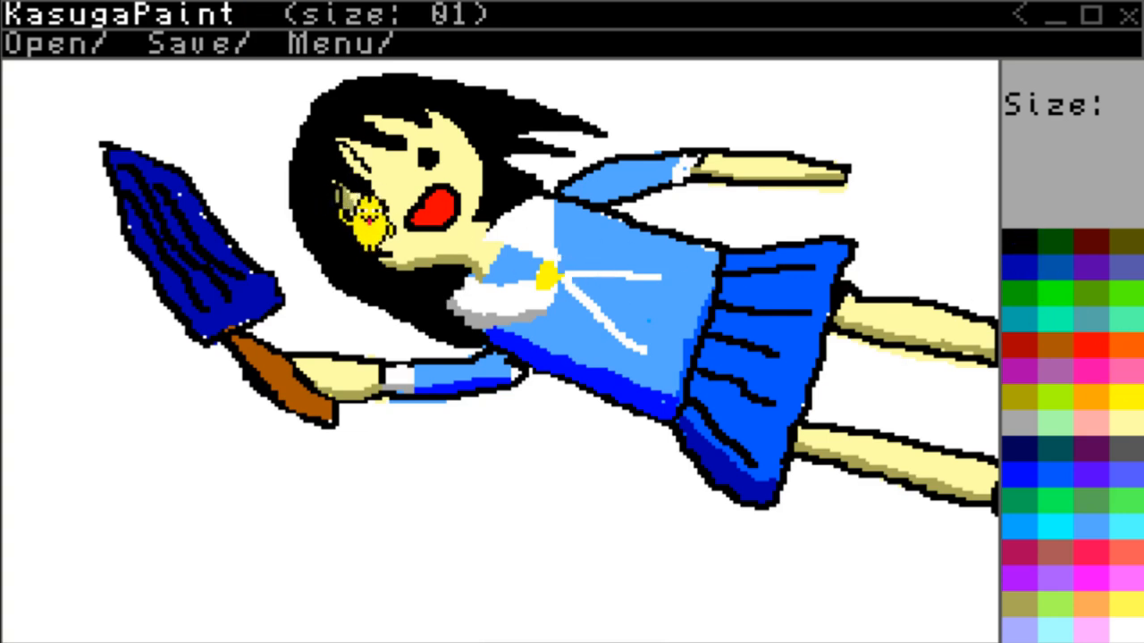
pyautogui.click(1020, 605)
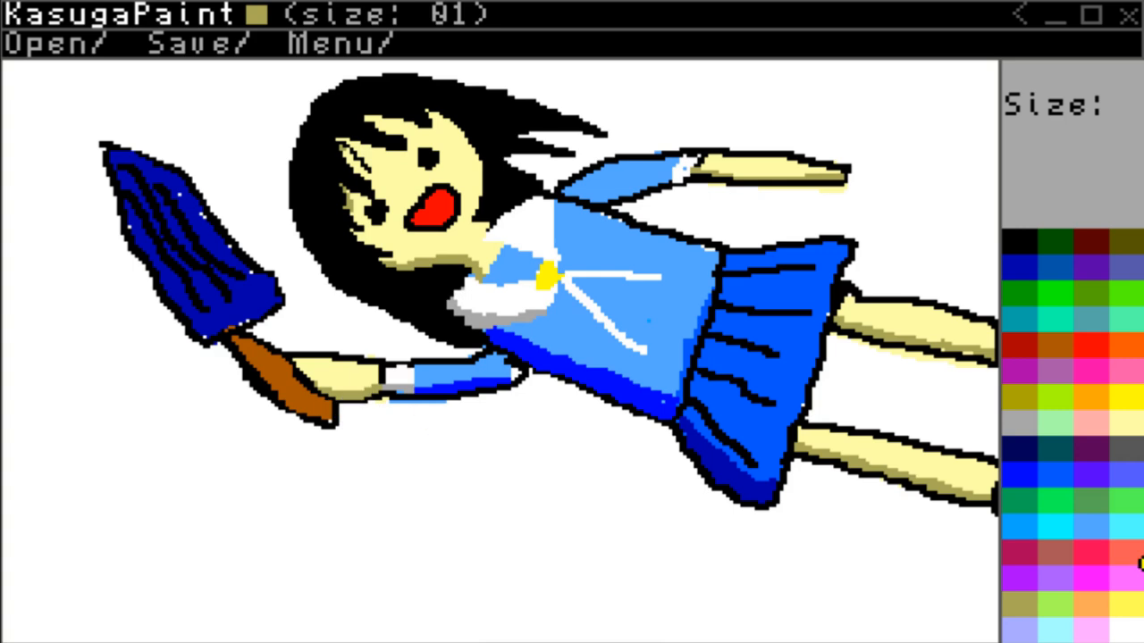
# Shade the lower edges of both brown shoes in dark red with a size 2 brush.
pyautogui.click(1105, 308)
pyautogui.scroll(1, 1028, 367)
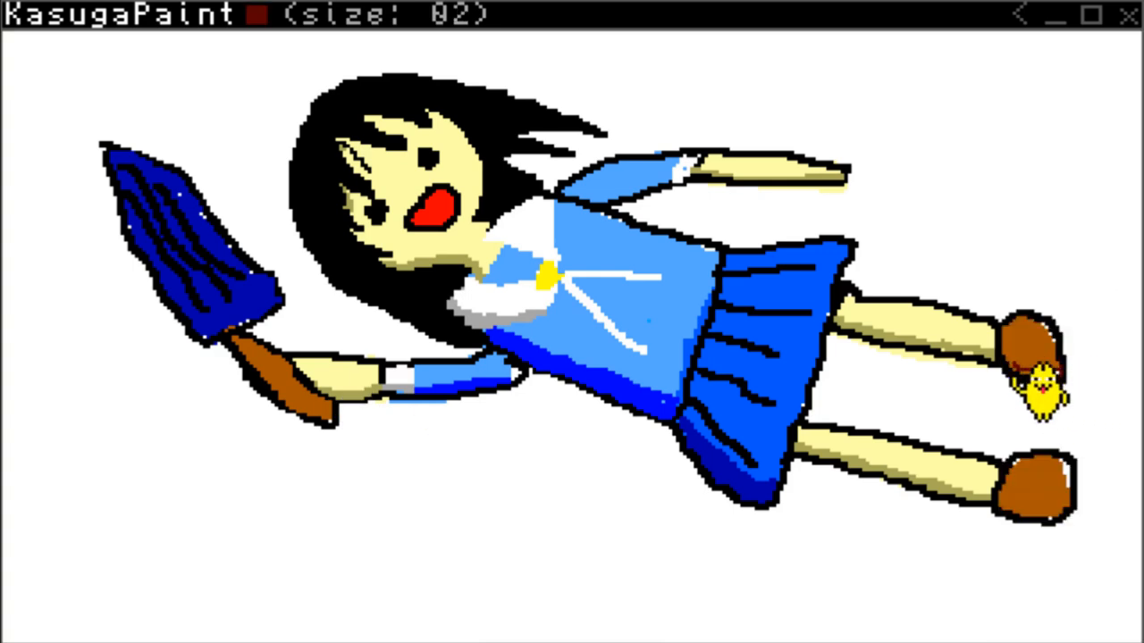
pyautogui.moveTo(1010, 364); pyautogui.dragTo(1056, 367)
pyautogui.moveTo(1022, 508)
pyautogui.mouseDown()
pyautogui.moveTo(1071, 514)
pyautogui.moveTo(1012, 497)
pyautogui.mouseUp()
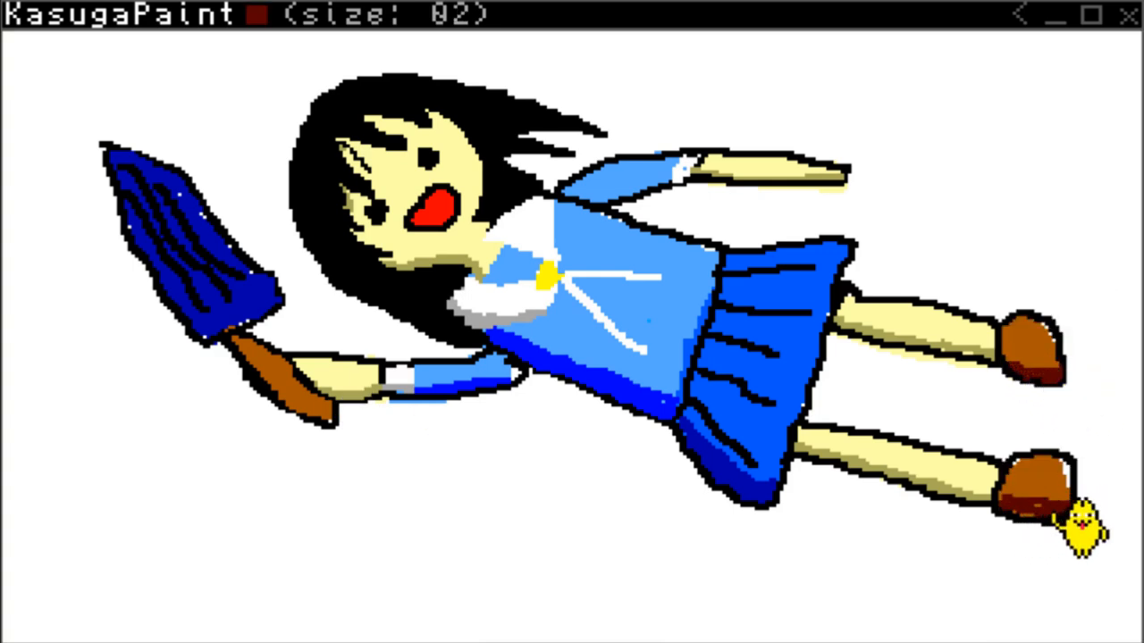
# Shade the lower edge of the held object's brown handle in dark red at size 1 and touch up its black outline.
pyautogui.scroll(-1, 308, 376)
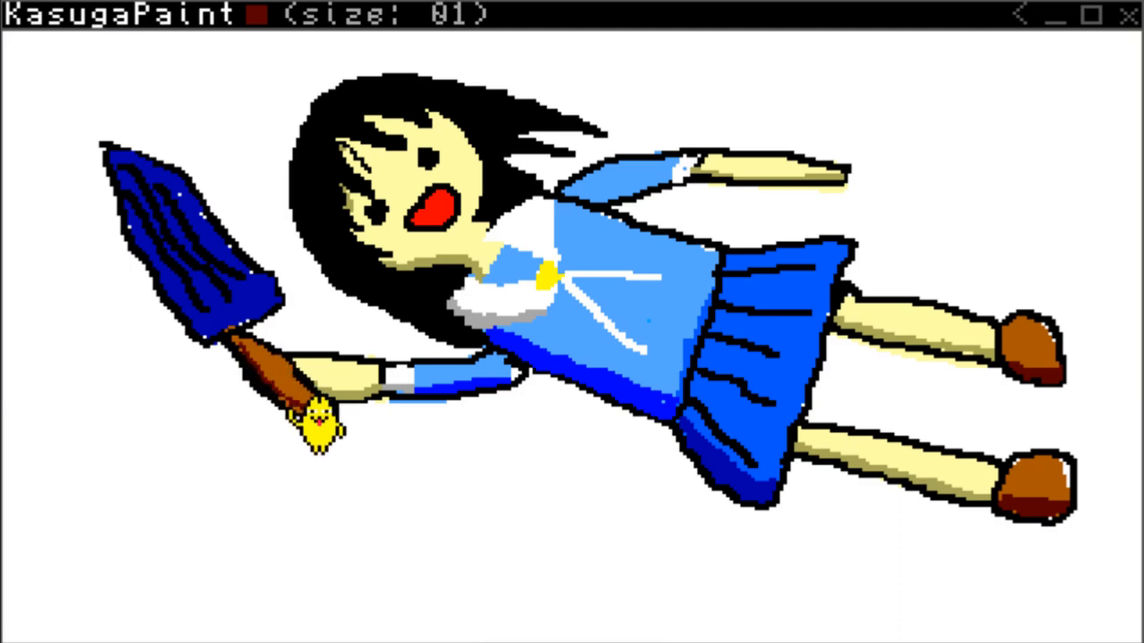
pyautogui.moveTo(313, 427); pyautogui.dragTo(238, 351)
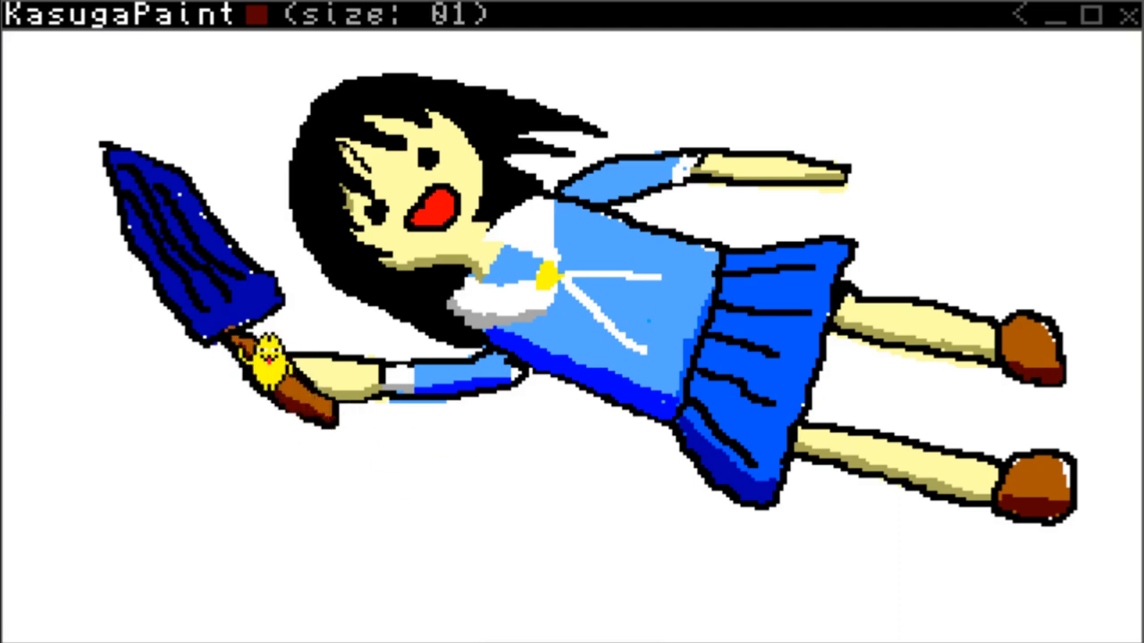
pyautogui.rightClick(902, 458)
pyautogui.click(1020, 241)
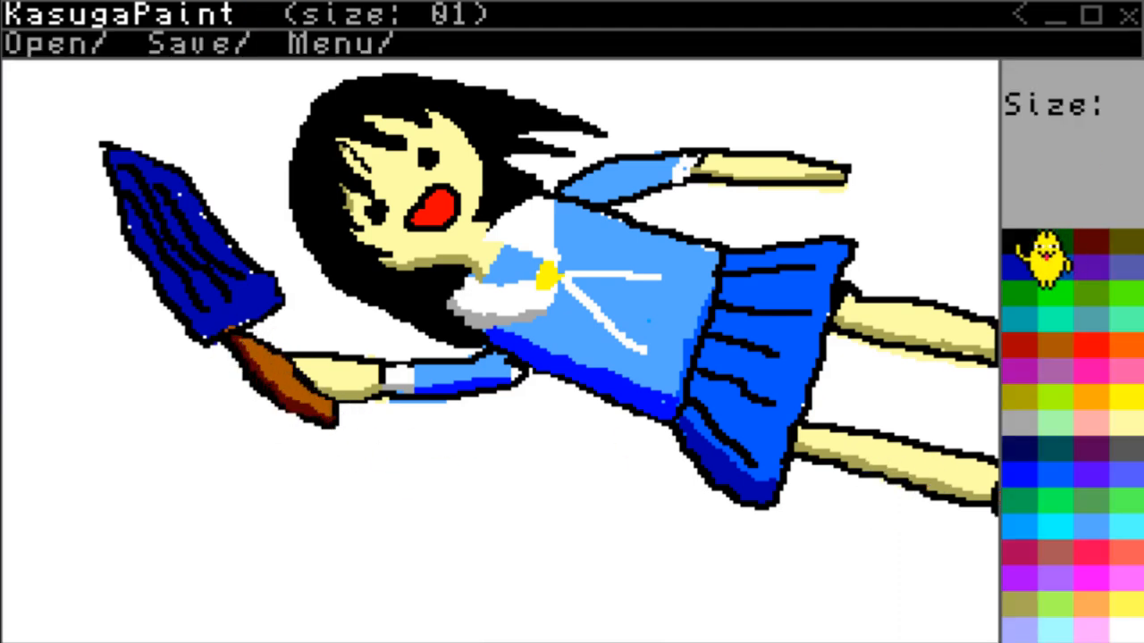
pyautogui.rightClick(1028, 242)
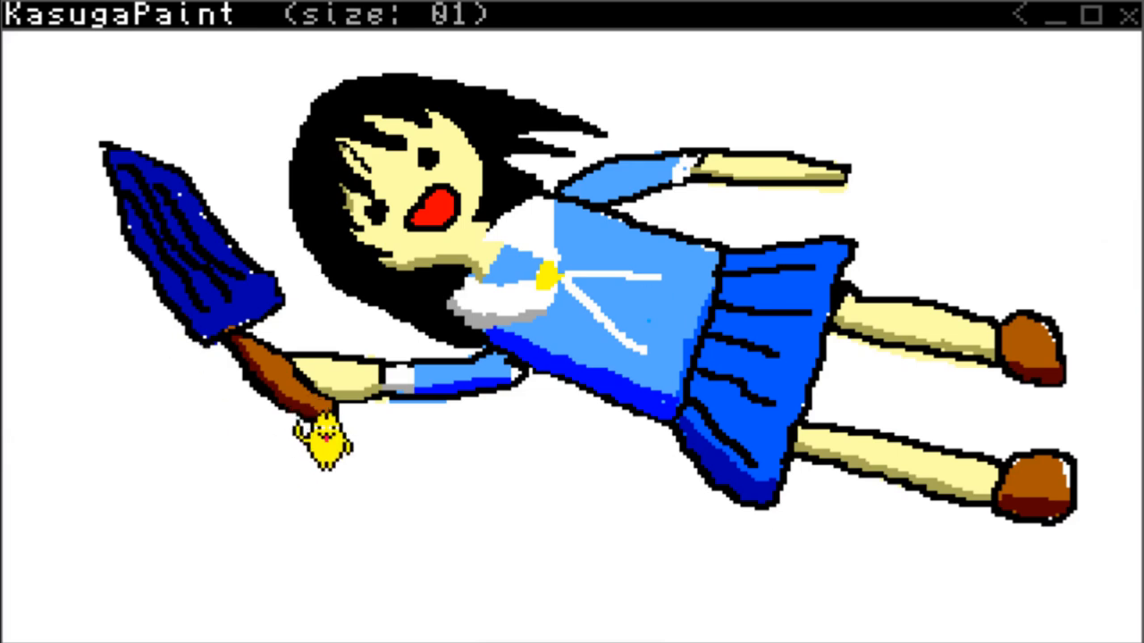
pyautogui.rightClick(439, 551)
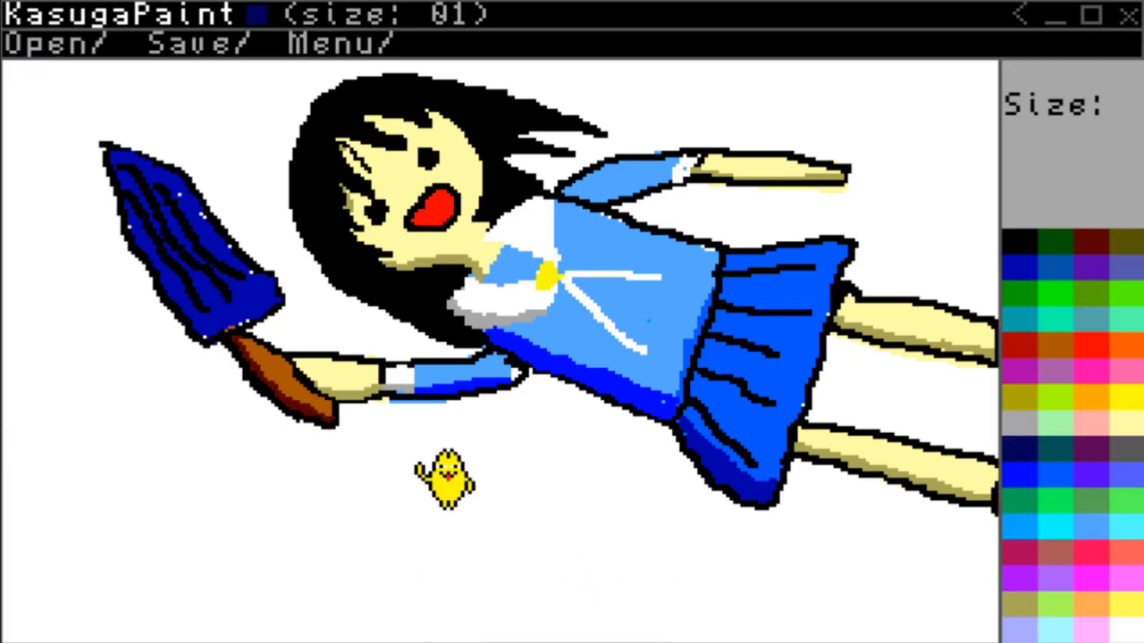
# Shade the lower-left side of the held dark blue object in navy with a size 1 brush.
pyautogui.click(1015, 249)
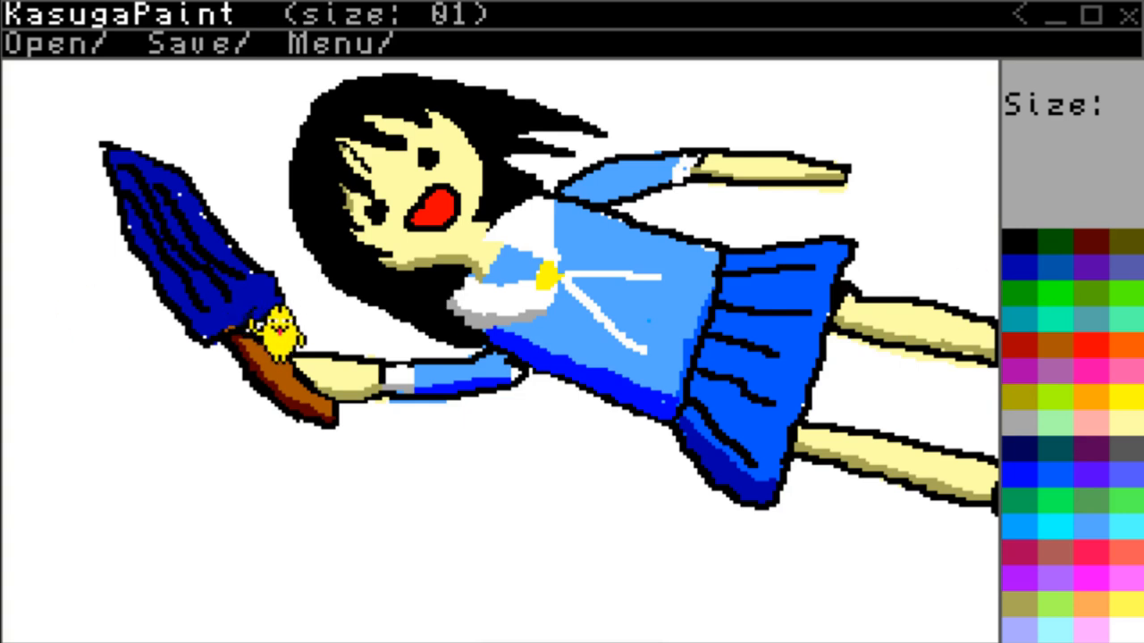
pyautogui.click(1018, 473)
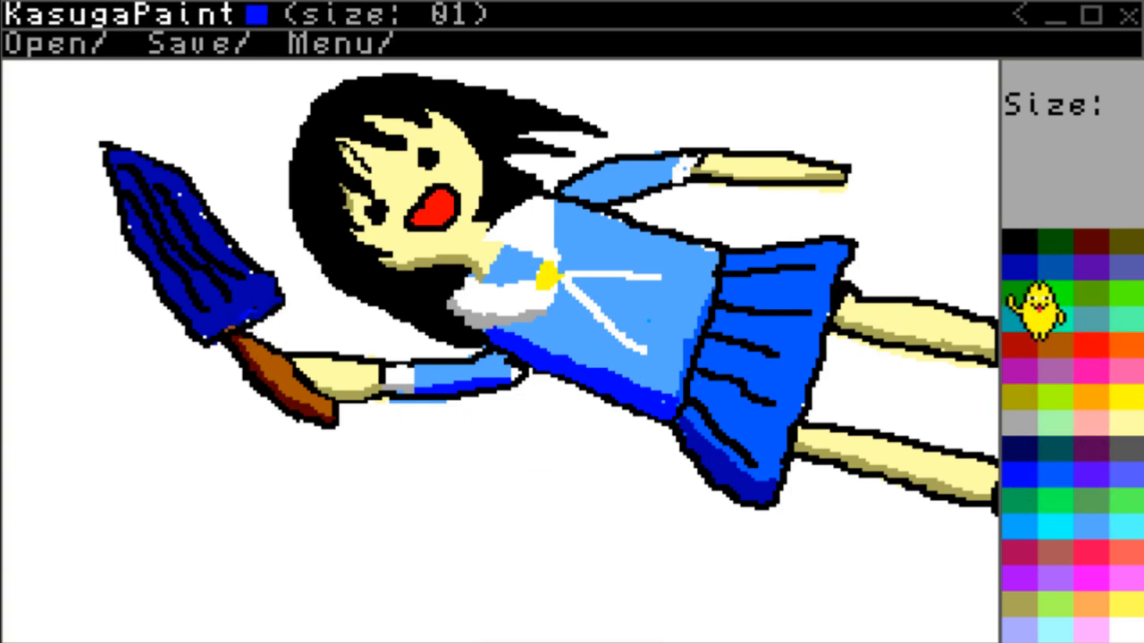
pyautogui.click(1020, 448)
pyautogui.press('Tab')
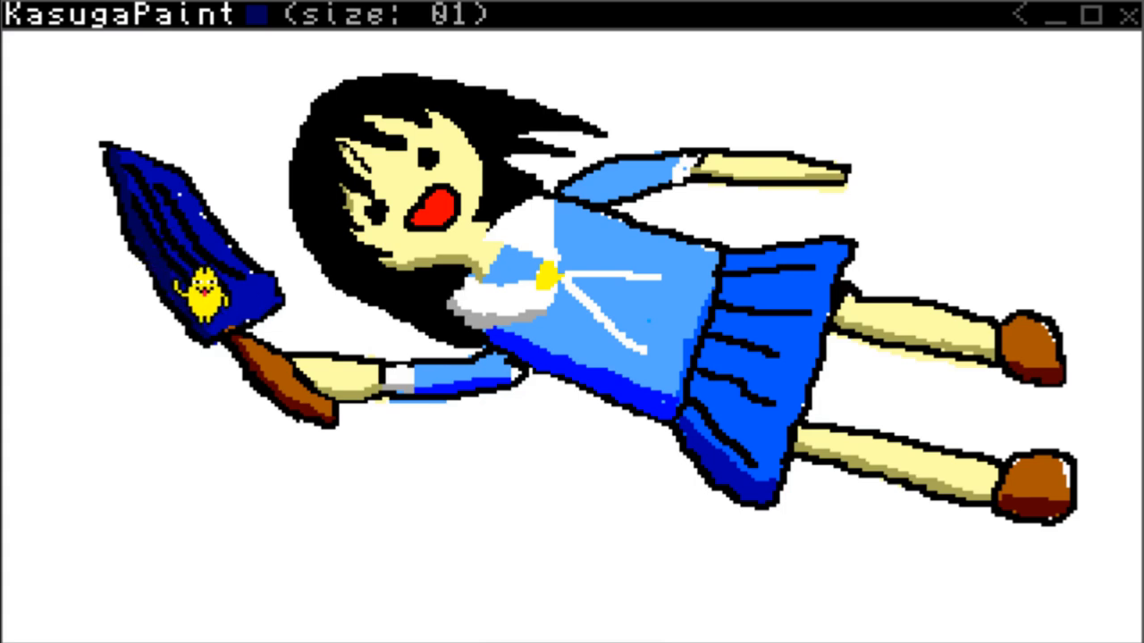
pyautogui.rightClick(729, 291)
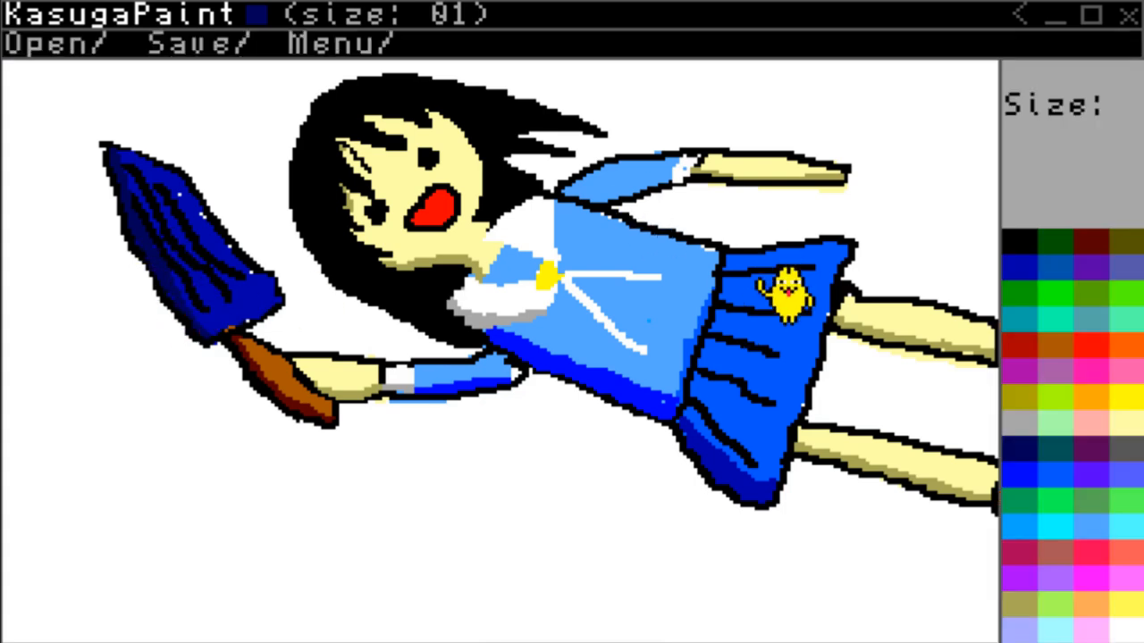
# Save the drawing under the file name h.
pyautogui.click(193, 45)
pyautogui.write('h')
pyautogui.press('Return')
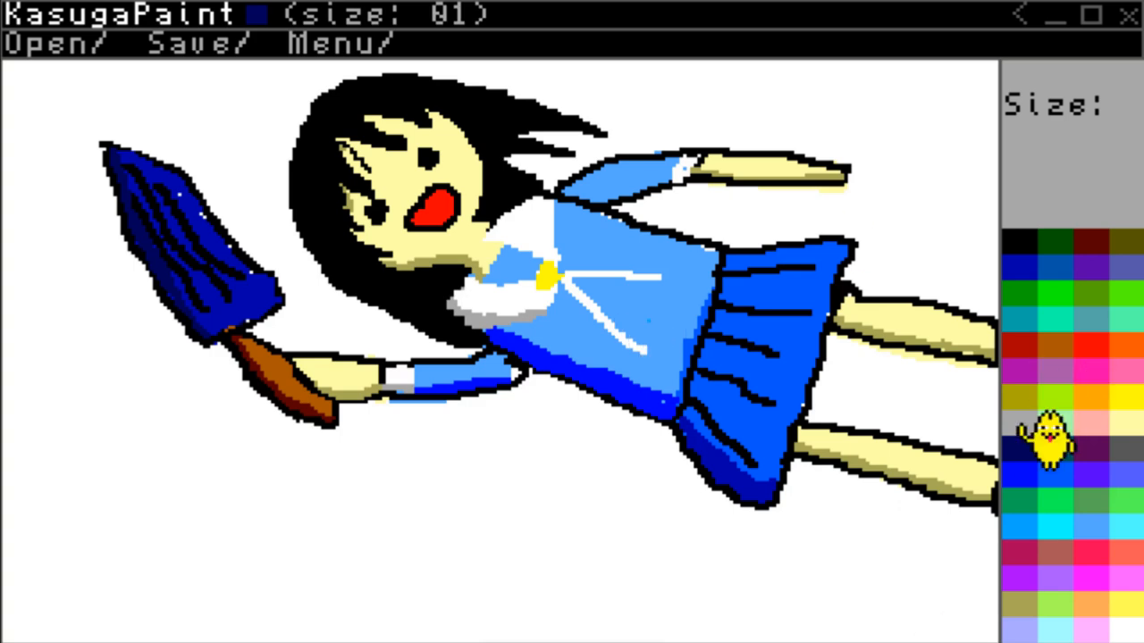
# Repaint the shading along the shirt's lower edge in dark blue at size 2 and touch up the black outline there.
pyautogui.click(1017, 243)
pyautogui.rightClick(1012, 263)
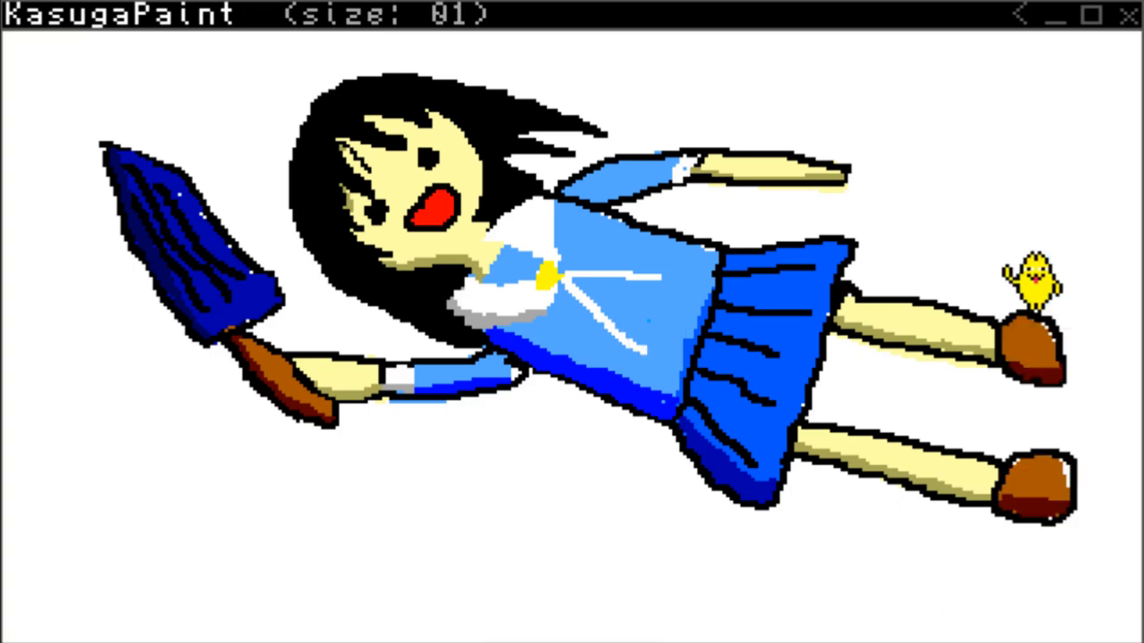
pyautogui.rightClick(999, 254)
pyautogui.click(1010, 259)
pyautogui.rightClick(500, 329)
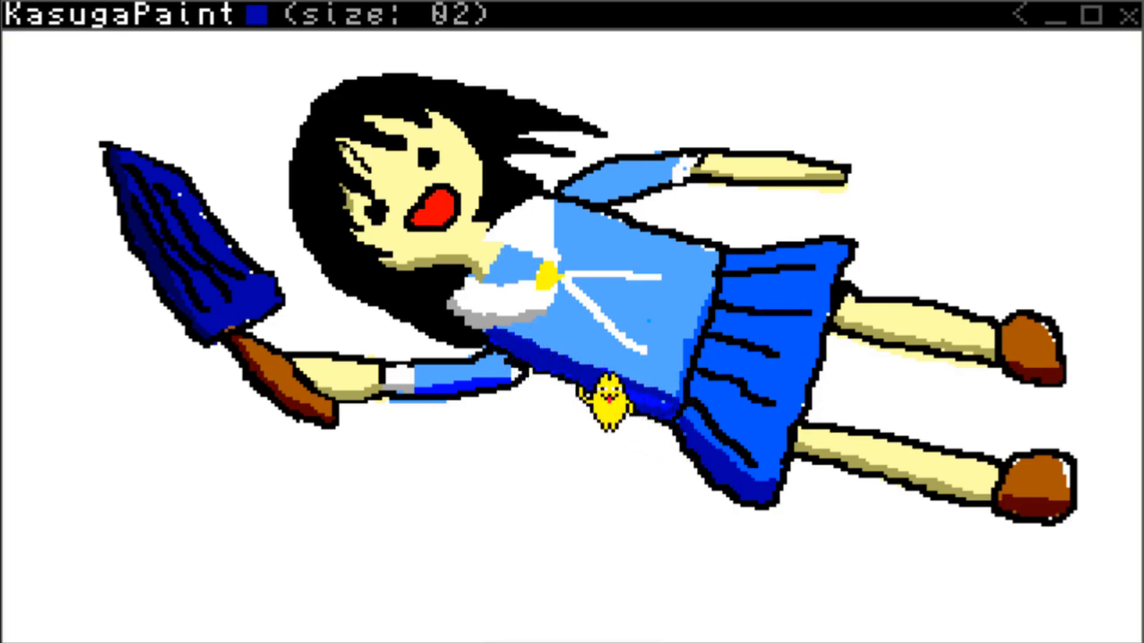
pyautogui.rightClick(631, 404)
pyautogui.click(582, 365)
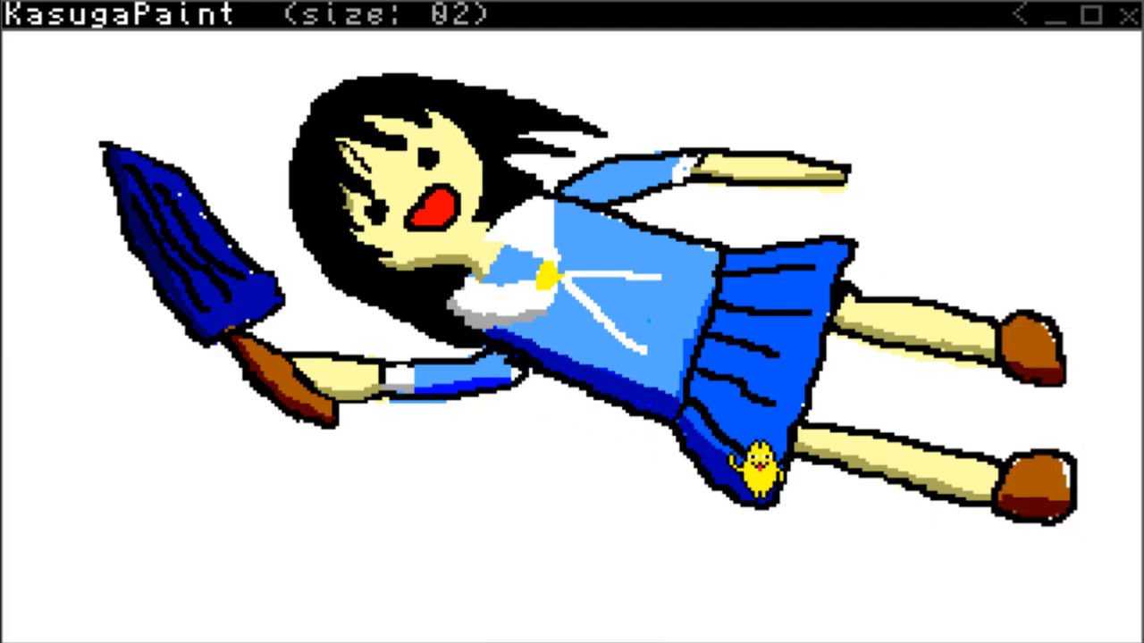
# Repaint the shading along the skirt's lower edge in navy with a size 2 brush.
pyautogui.rightClick(756, 465)
pyautogui.click(1023, 270)
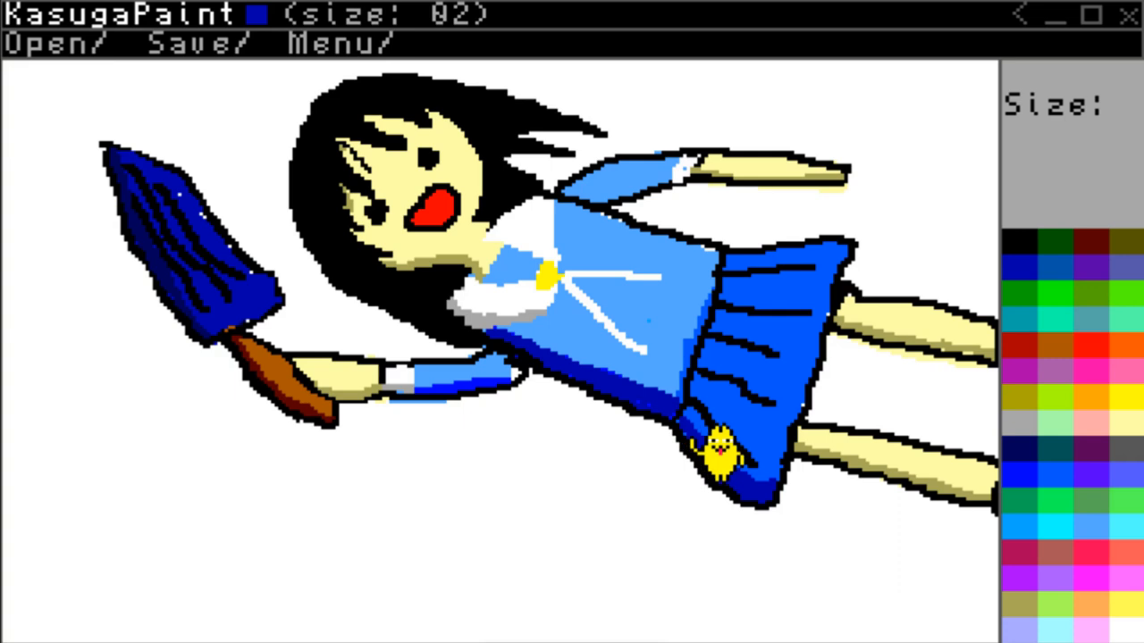
pyautogui.click(1028, 447)
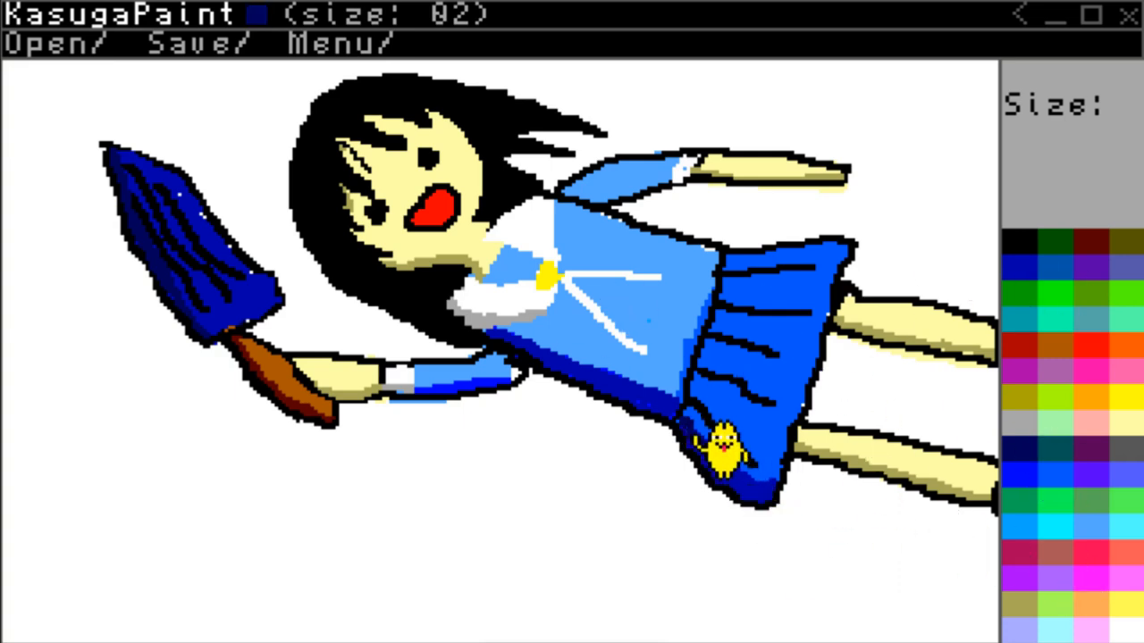
pyautogui.moveTo(695, 432)
pyautogui.mouseDown()
pyautogui.moveTo(772, 486)
pyautogui.moveTo(741, 487)
pyautogui.moveTo(742, 502)
pyautogui.moveTo(712, 466)
pyautogui.moveTo(758, 476)
pyautogui.moveTo(740, 494)
pyautogui.moveTo(698, 443)
pyautogui.moveTo(749, 492)
pyautogui.mouseUp()
pyautogui.click(1021, 242)
pyautogui.click(1024, 271)
pyautogui.click(1015, 449)
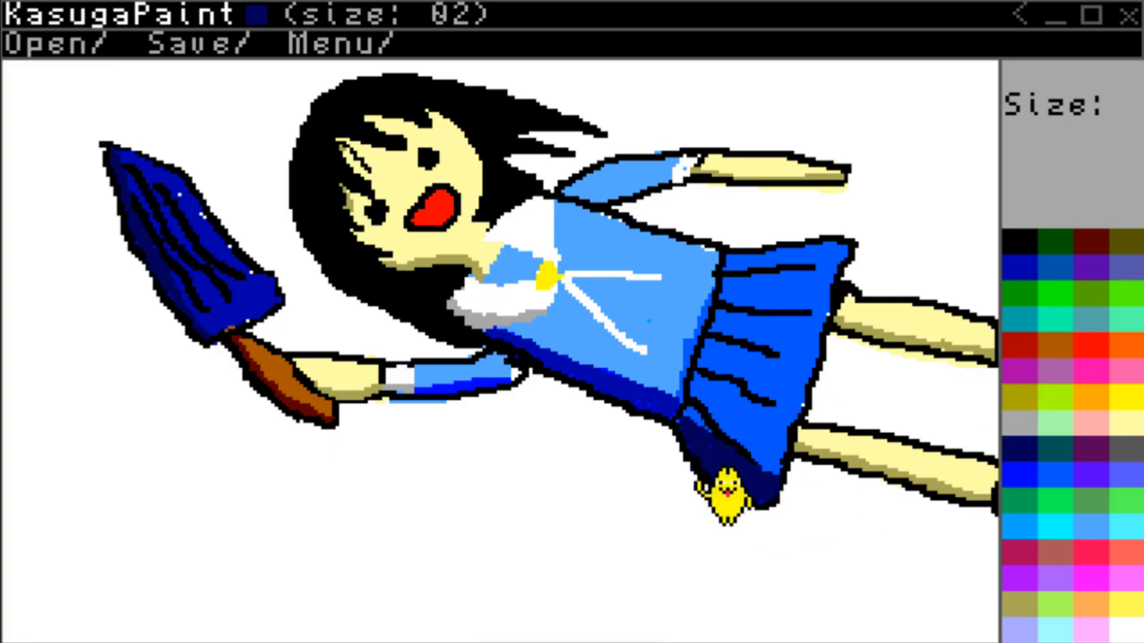
# Narrow the skirt's navy shading by painting blue over its inner side and refine the remaining navy band along the lower edge.
pyautogui.click(1056, 474)
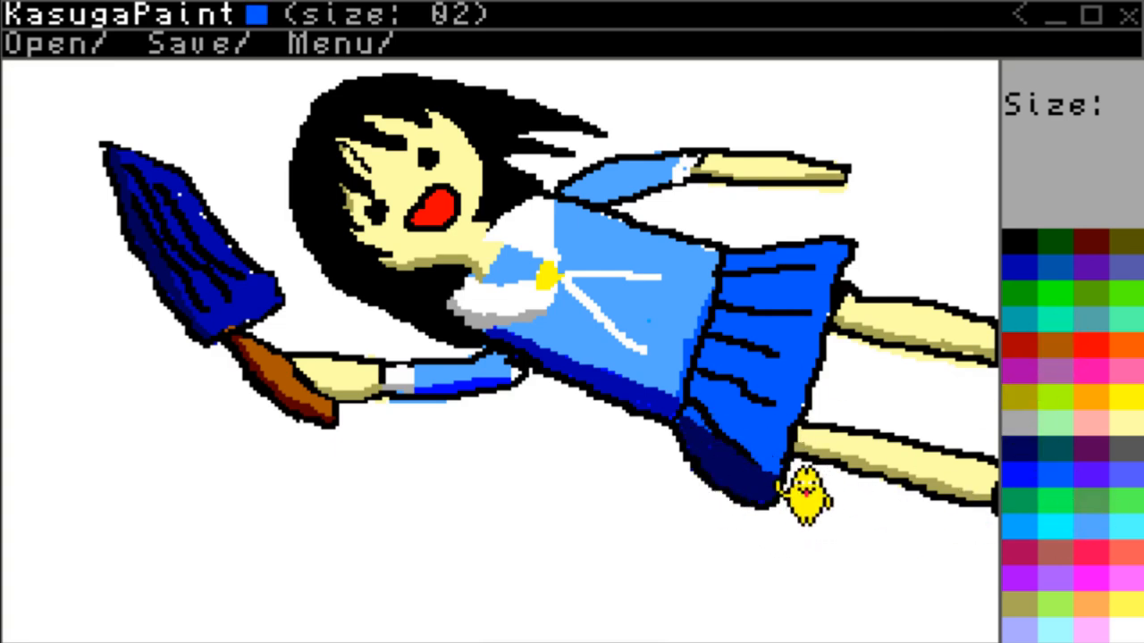
pyautogui.moveTo(804, 496)
pyautogui.mouseDown()
pyautogui.moveTo(748, 480)
pyautogui.moveTo(710, 447)
pyautogui.mouseUp()
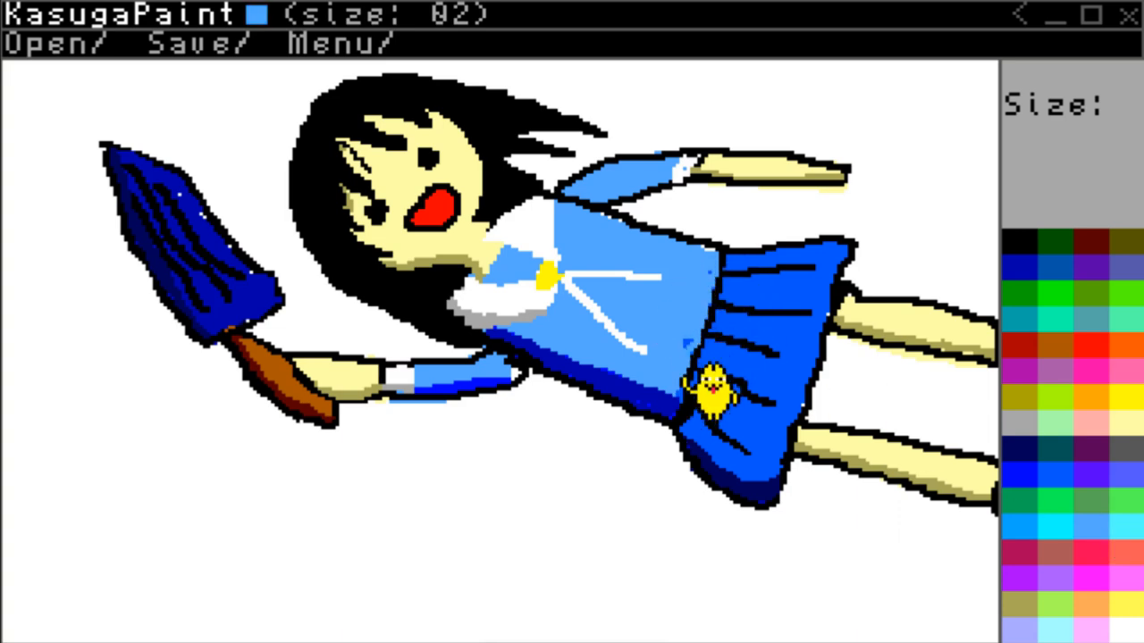
pyautogui.moveTo(737, 469); pyautogui.dragTo(768, 496)
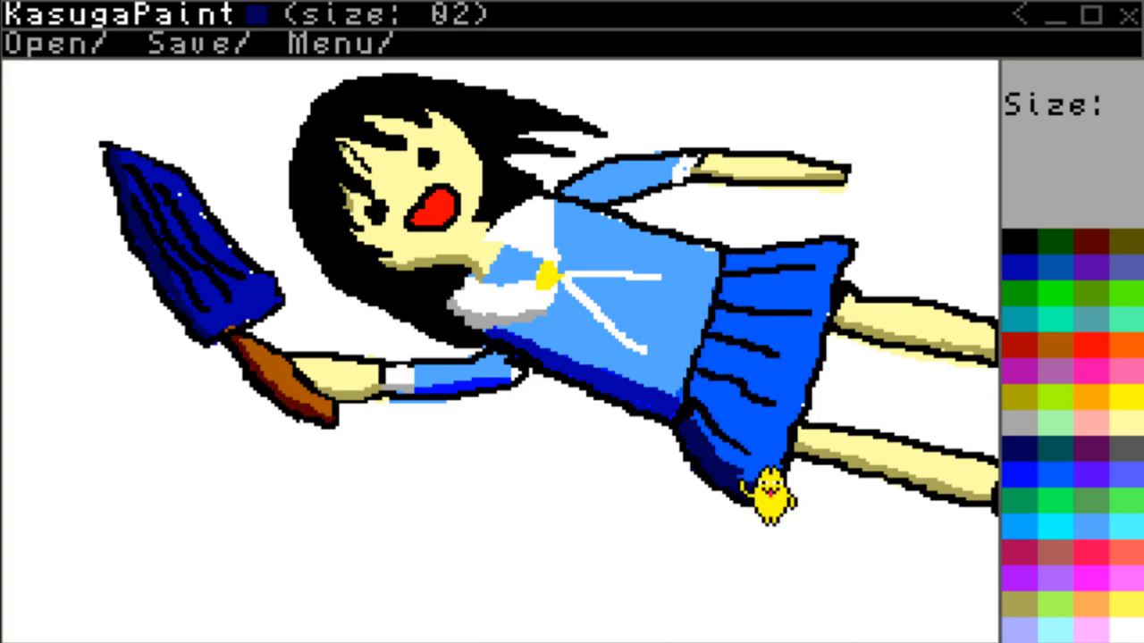
pyautogui.press('Tab')
# Fill the white gap where the object-holding sleeve meets the shirt in light blue with a size 3 brush.
pyautogui.scroll(1, 825, 518)
pyautogui.press('+')
pyautogui.press('-')
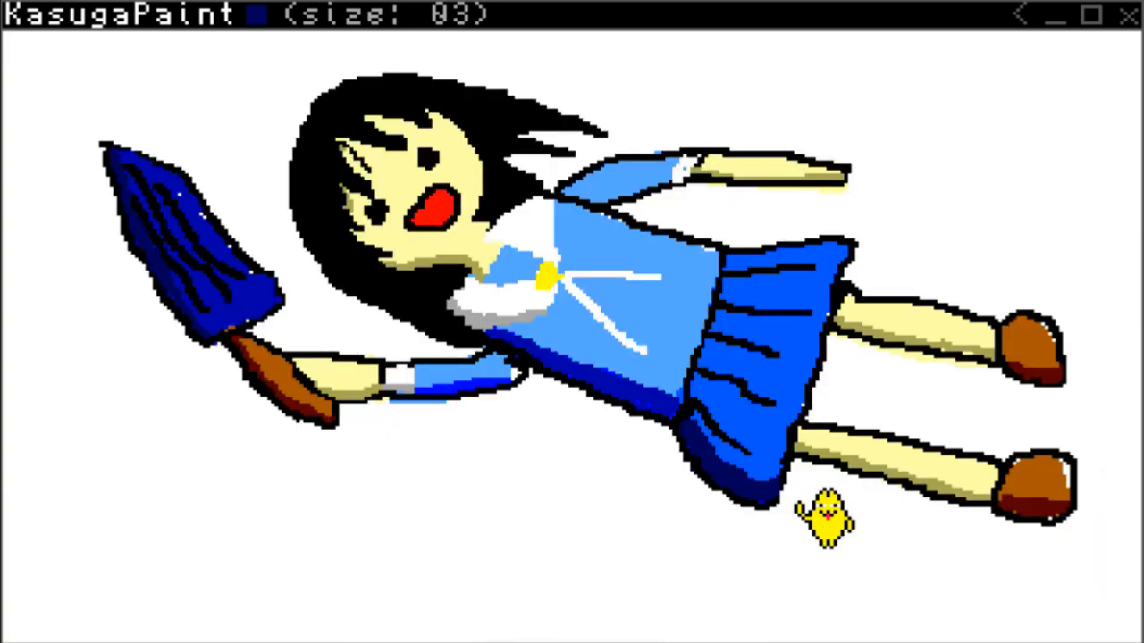
pyautogui.press('+')
pyautogui.press('+')
pyautogui.press('-')
pyautogui.press('-')
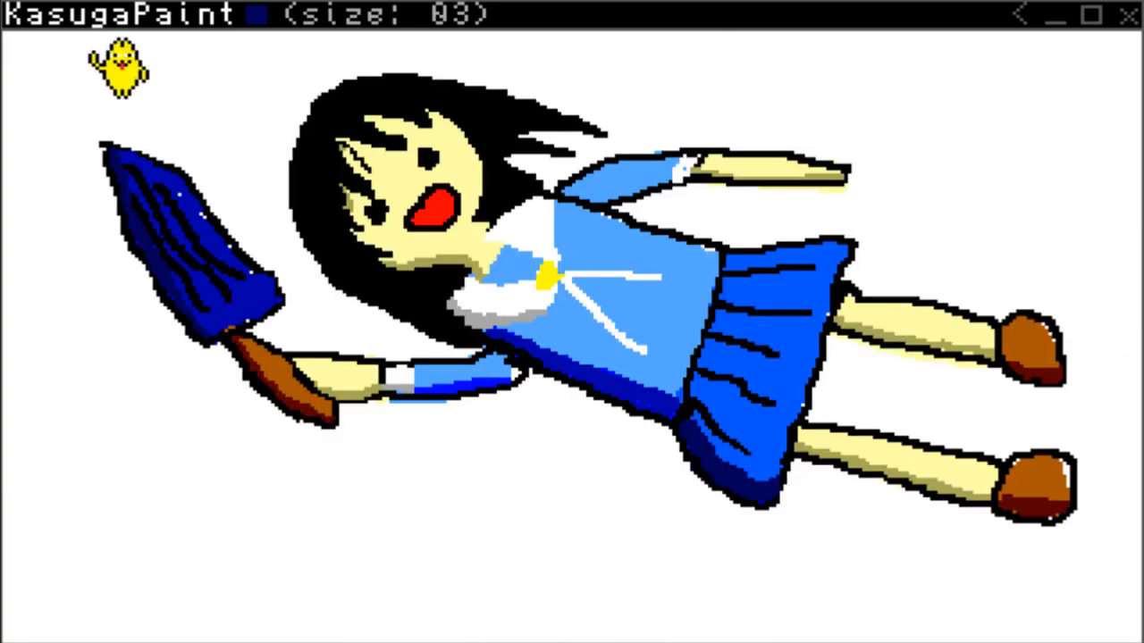
pyautogui.press('Tab')
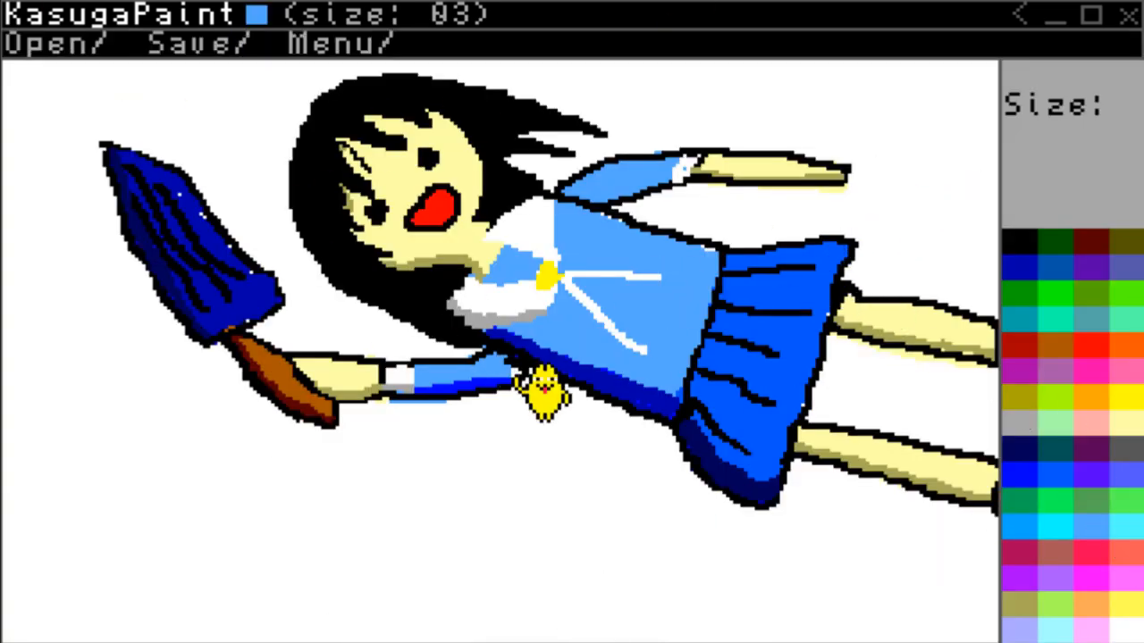
pyautogui.press('Tab')
# Enter h as the drawing's file name.
pyautogui.press('Tab')
pyautogui.click(32, 37)
pyautogui.write('h')
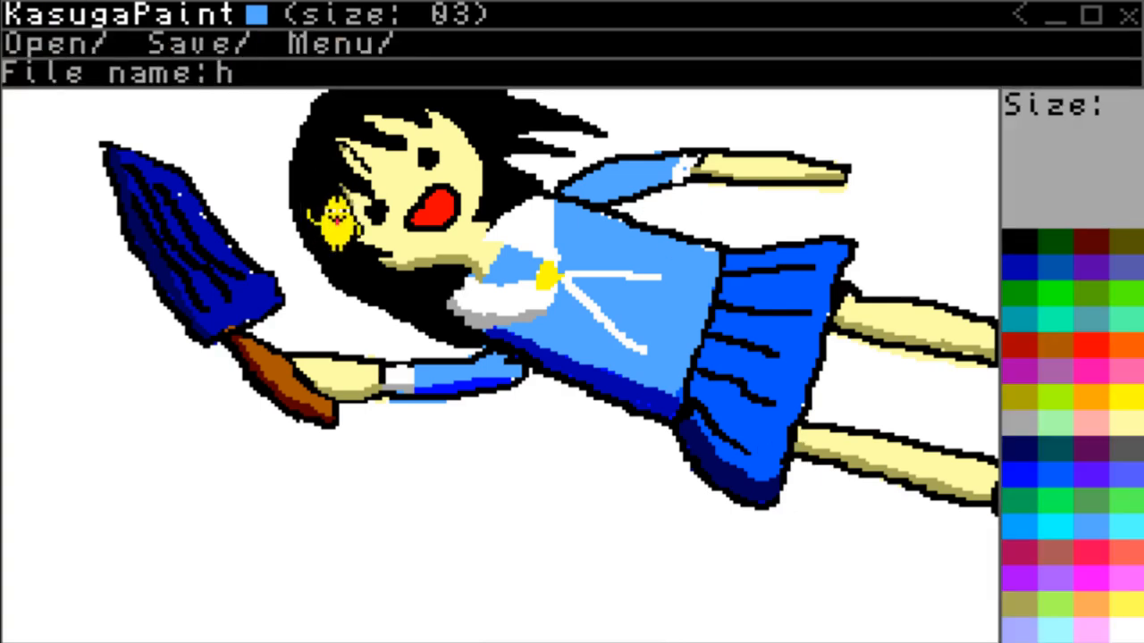
pyautogui.press('Tab')
pyautogui.press('Tab')
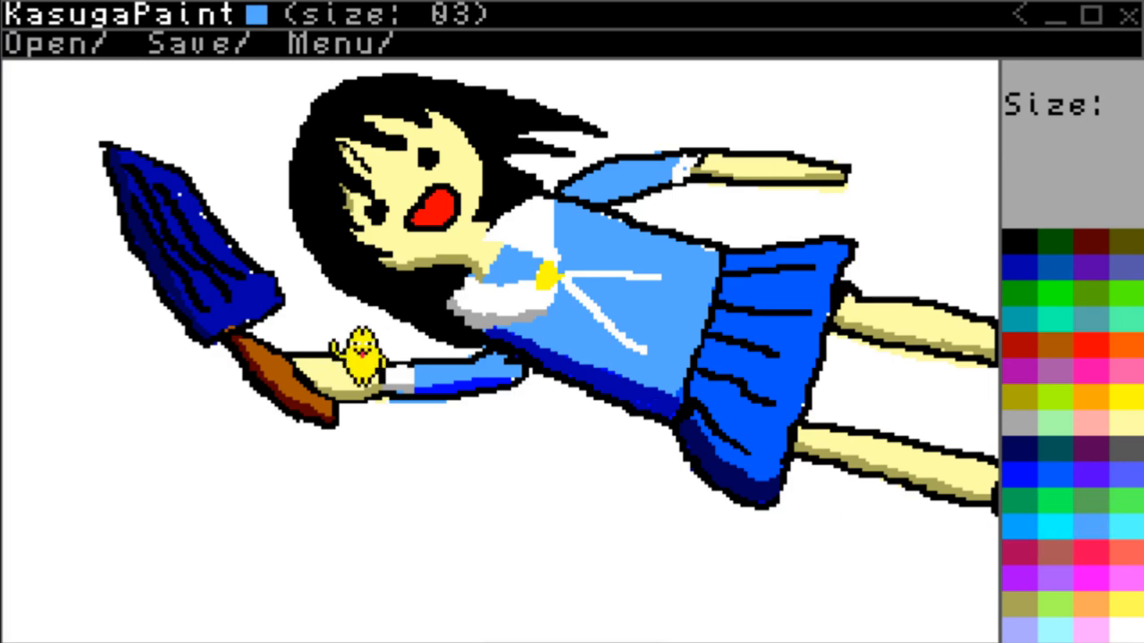
# Shade the lower side of the object-holding sleeve in dark blue with a size 2 brush, covering the brighter blue band.
pyautogui.click(1056, 461)
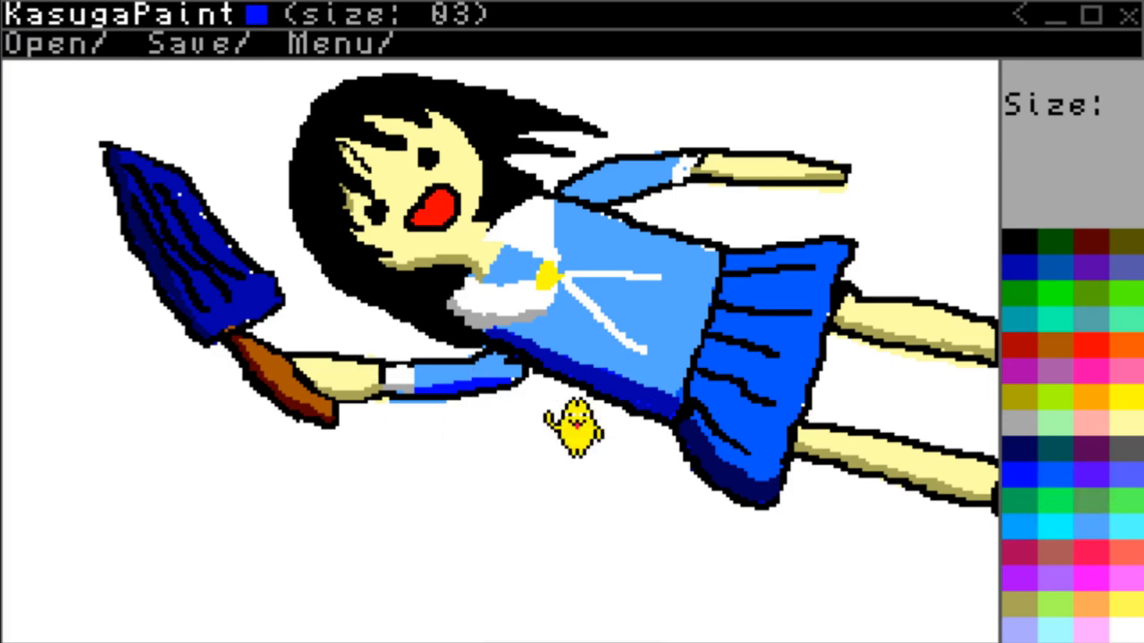
pyautogui.click(1007, 263)
pyautogui.scroll(-1, 493, 391)
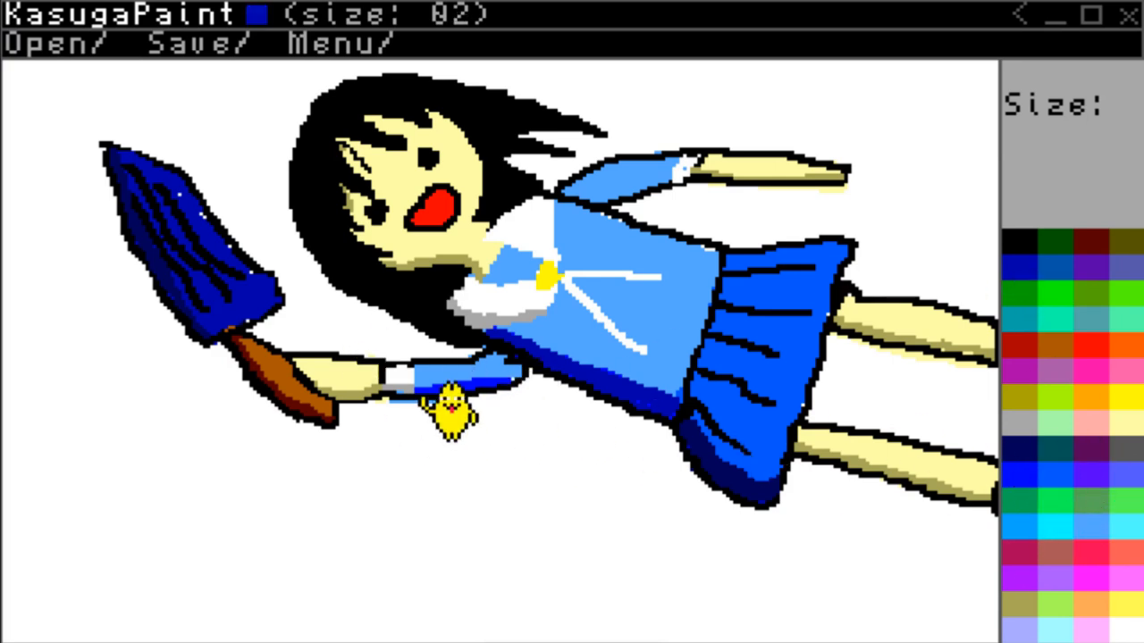
pyautogui.moveTo(419, 383)
pyautogui.mouseDown()
pyautogui.moveTo(514, 366)
pyautogui.moveTo(475, 372)
pyautogui.moveTo(495, 365)
pyautogui.mouseUp()
pyautogui.press('Tab')
pyautogui.press('Tab')
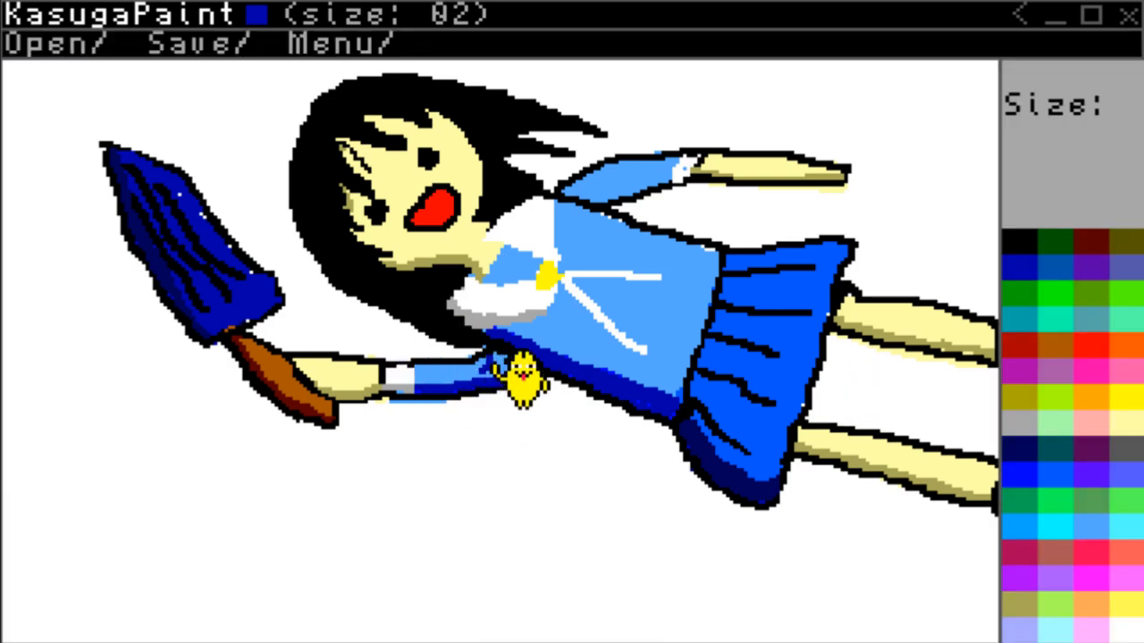
# Touch up the object-holding sleeve's black outline and refine the edge of its shading with light blue and dark blue.
pyautogui.click(1019, 243)
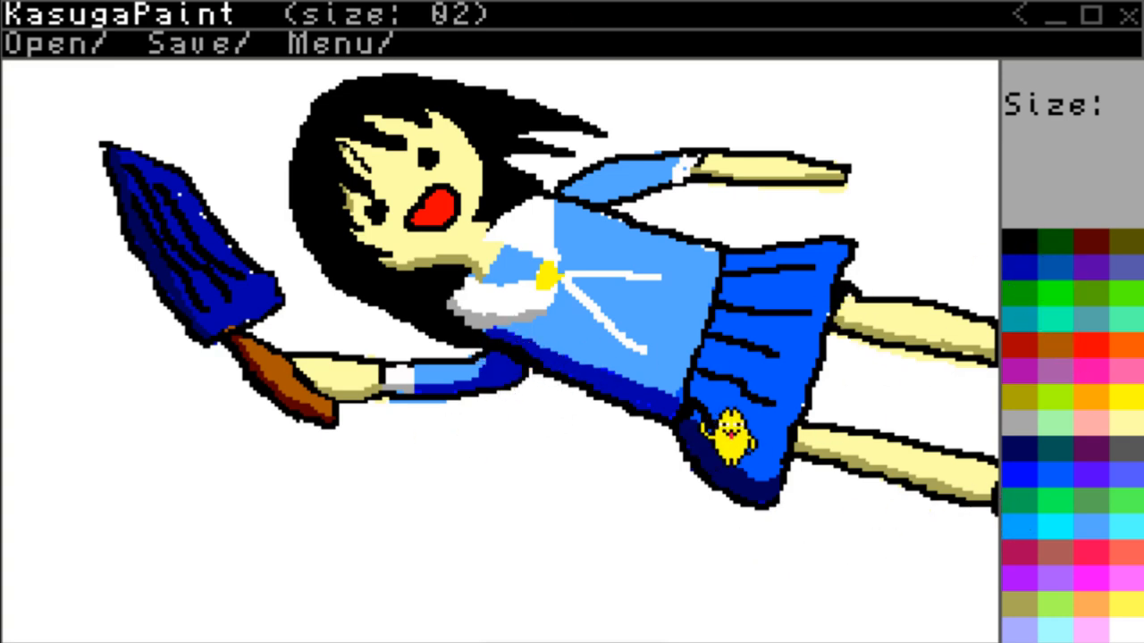
pyautogui.click(1063, 465)
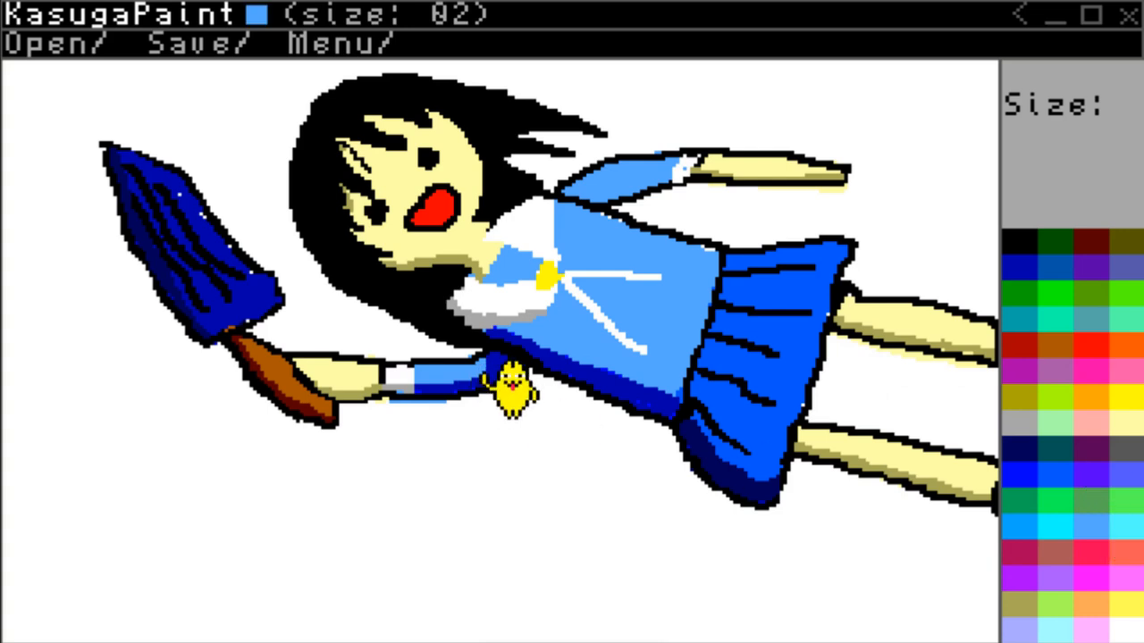
pyautogui.click(1024, 268)
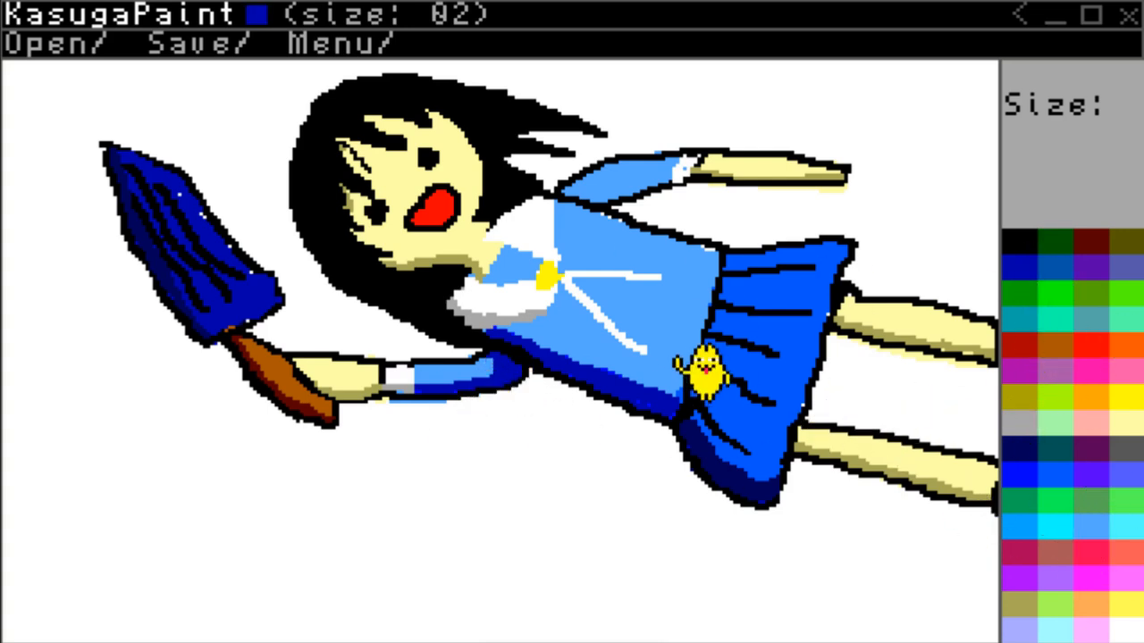
pyautogui.rightClick(695, 378)
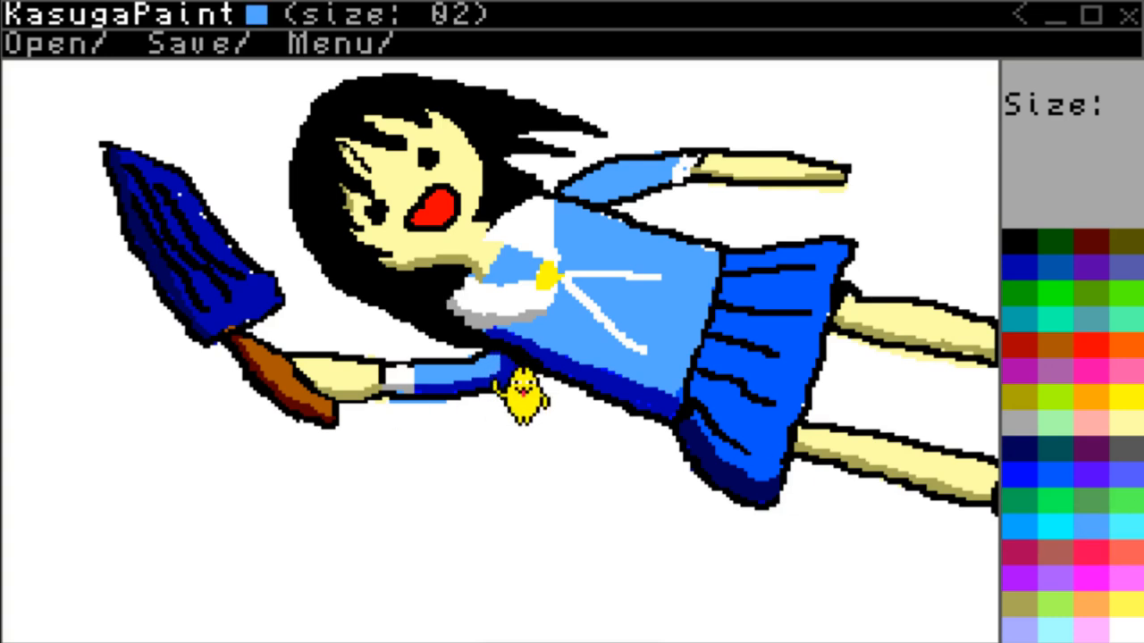
pyautogui.click(1023, 268)
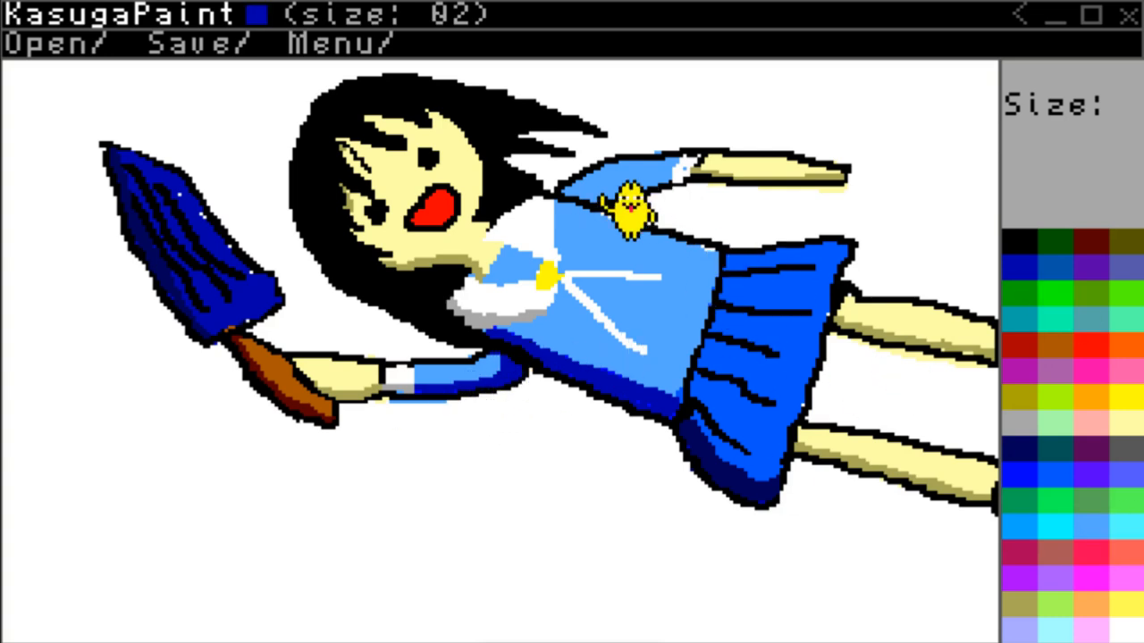
# Shade the lower side of the outstretched arm's sleeve in dark blue, retouch its outline in black, and reduce the brush to size 1.
pyautogui.press('Down')
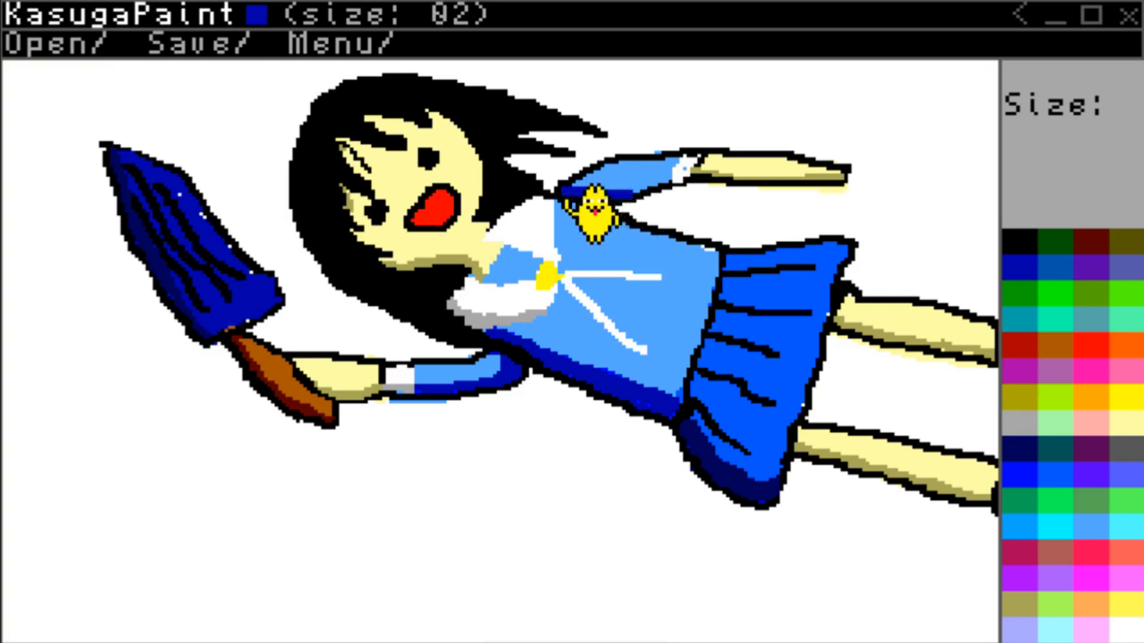
pyautogui.click(1018, 242)
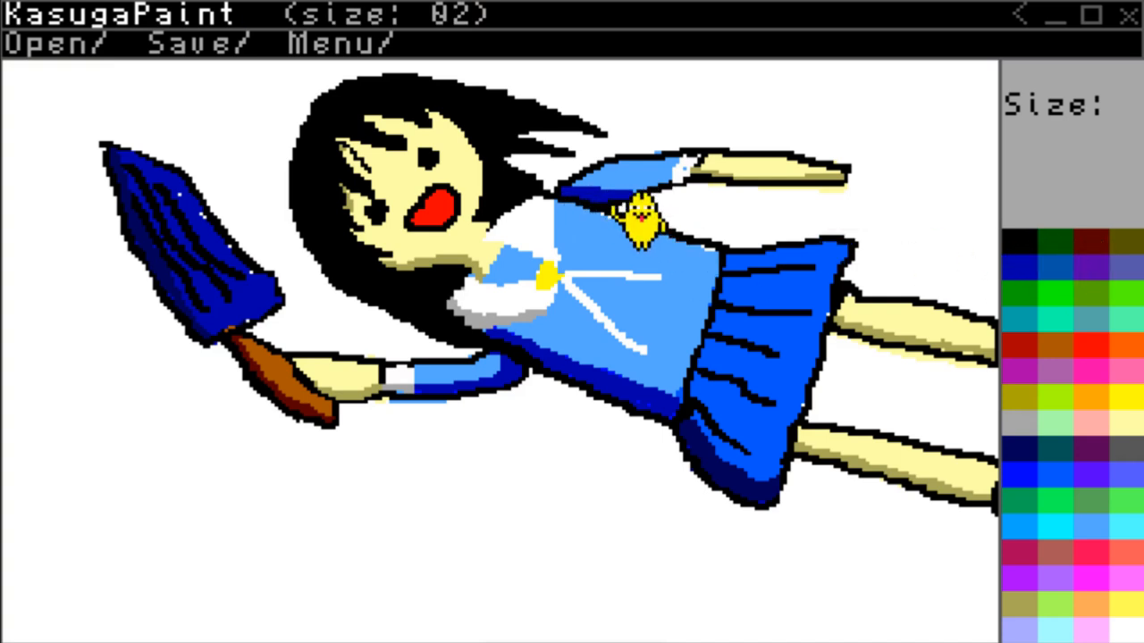
pyautogui.click(1017, 268)
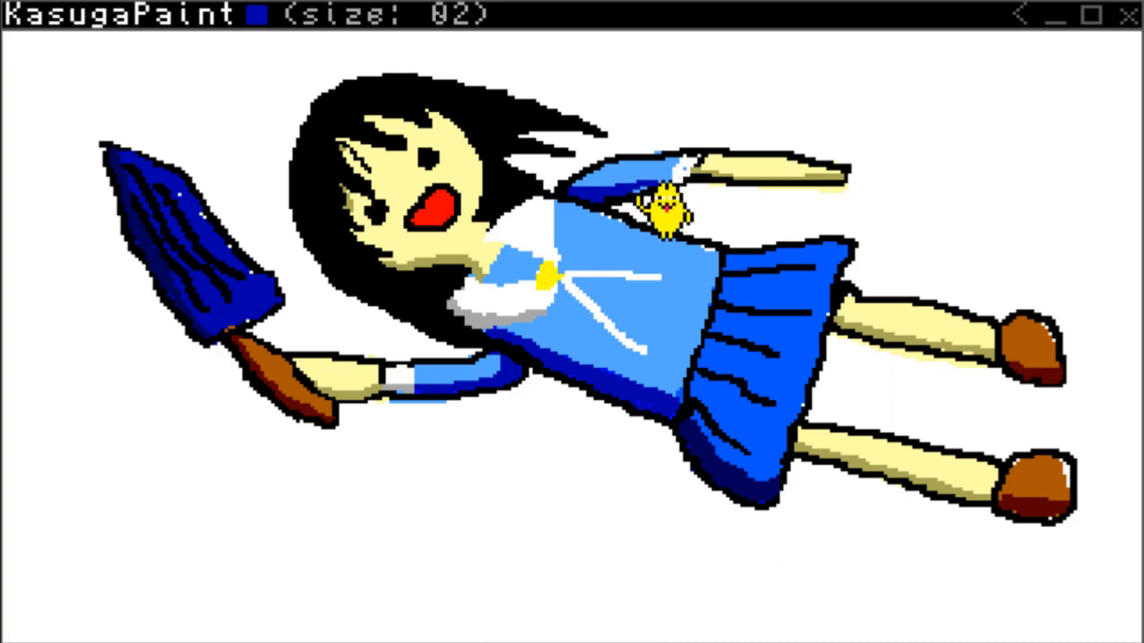
pyautogui.rightClick(647, 186)
pyautogui.rightClick(663, 183)
pyautogui.scroll(-1, 661, 183)
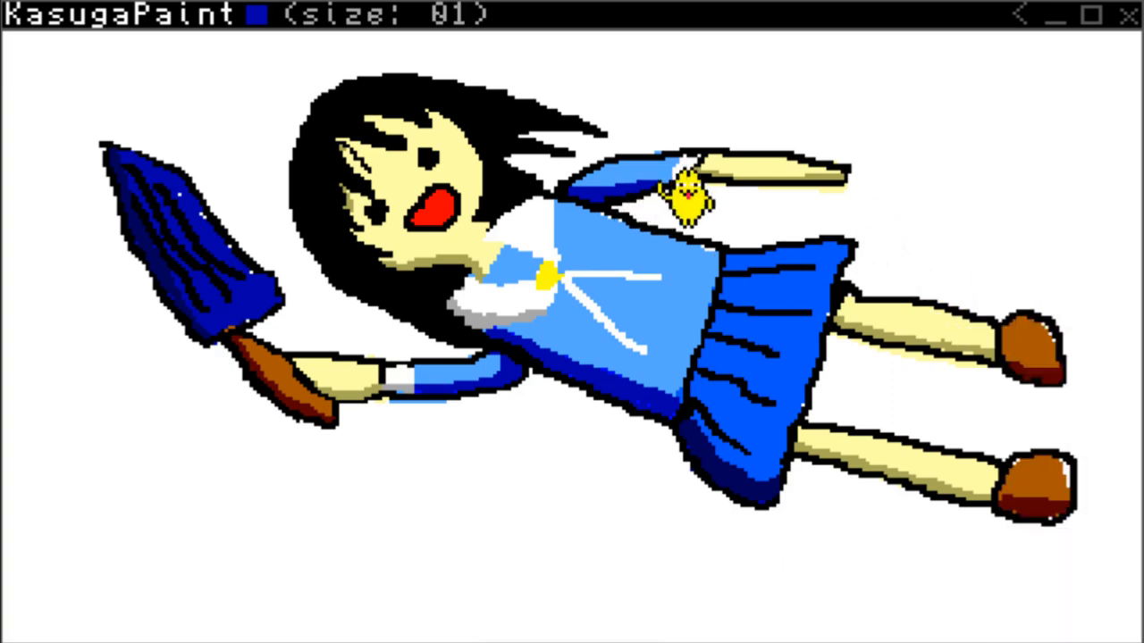
# Retouch the inner edge of the skirt's navy shading in blue with a size 1 brush and save the drawing as hoi.
pyautogui.rightClick(613, 447)
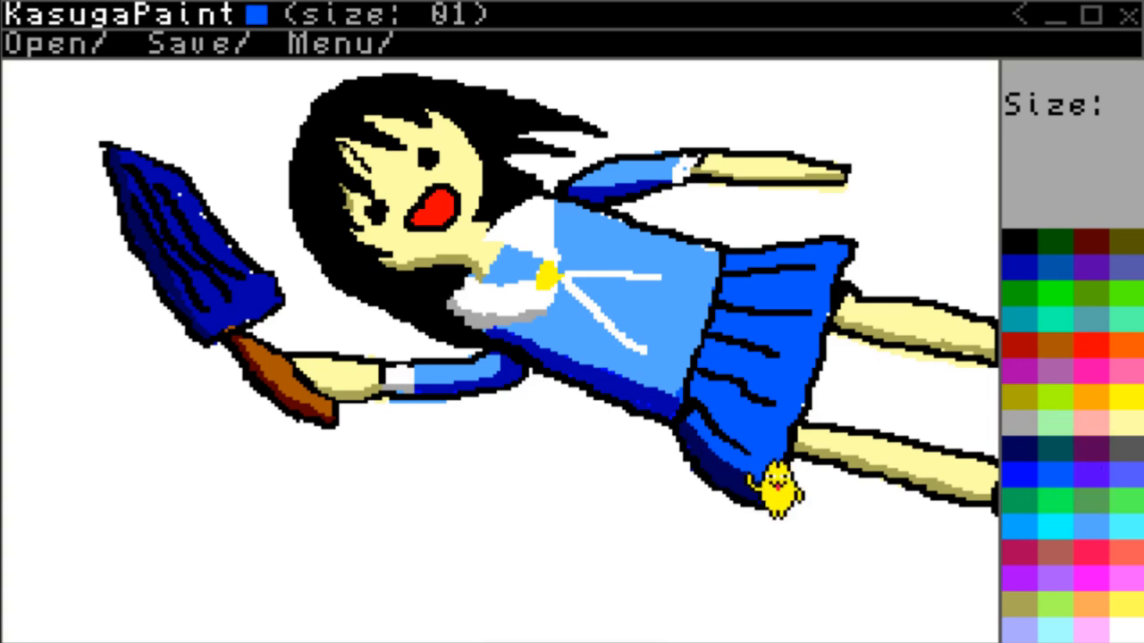
pyautogui.click(199, 43)
pyautogui.write('hoi')
pyautogui.press('Return')
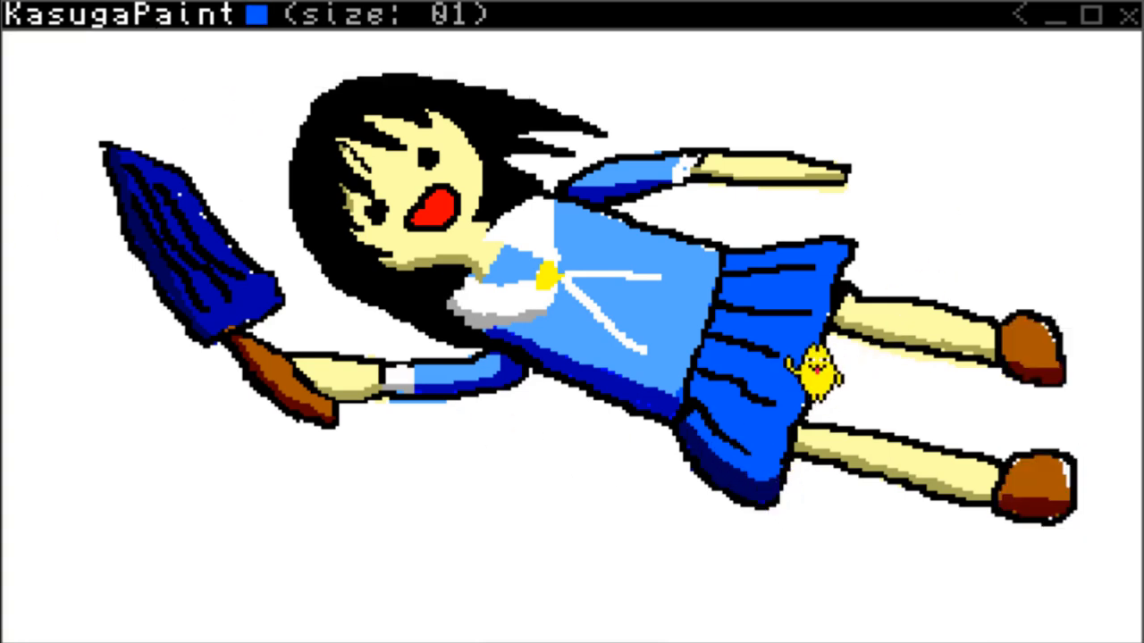